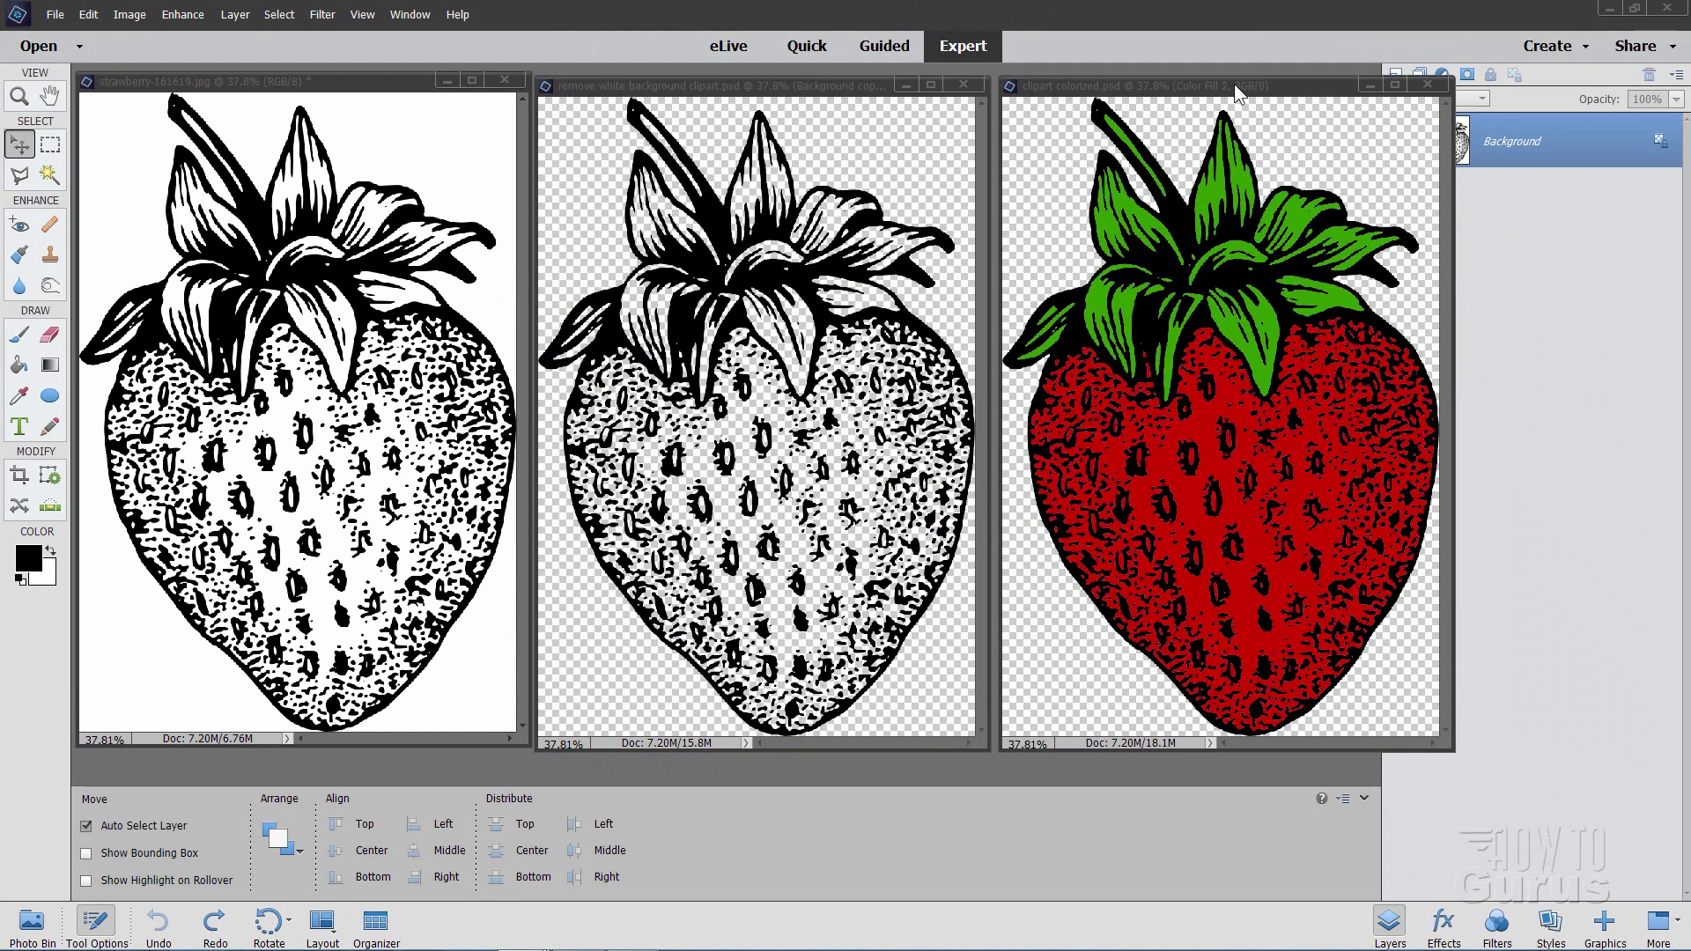
# - Close the colorized and transparent-background examples, then center and enlarge the strawberry JPG window
pyautogui.click(1428, 86)
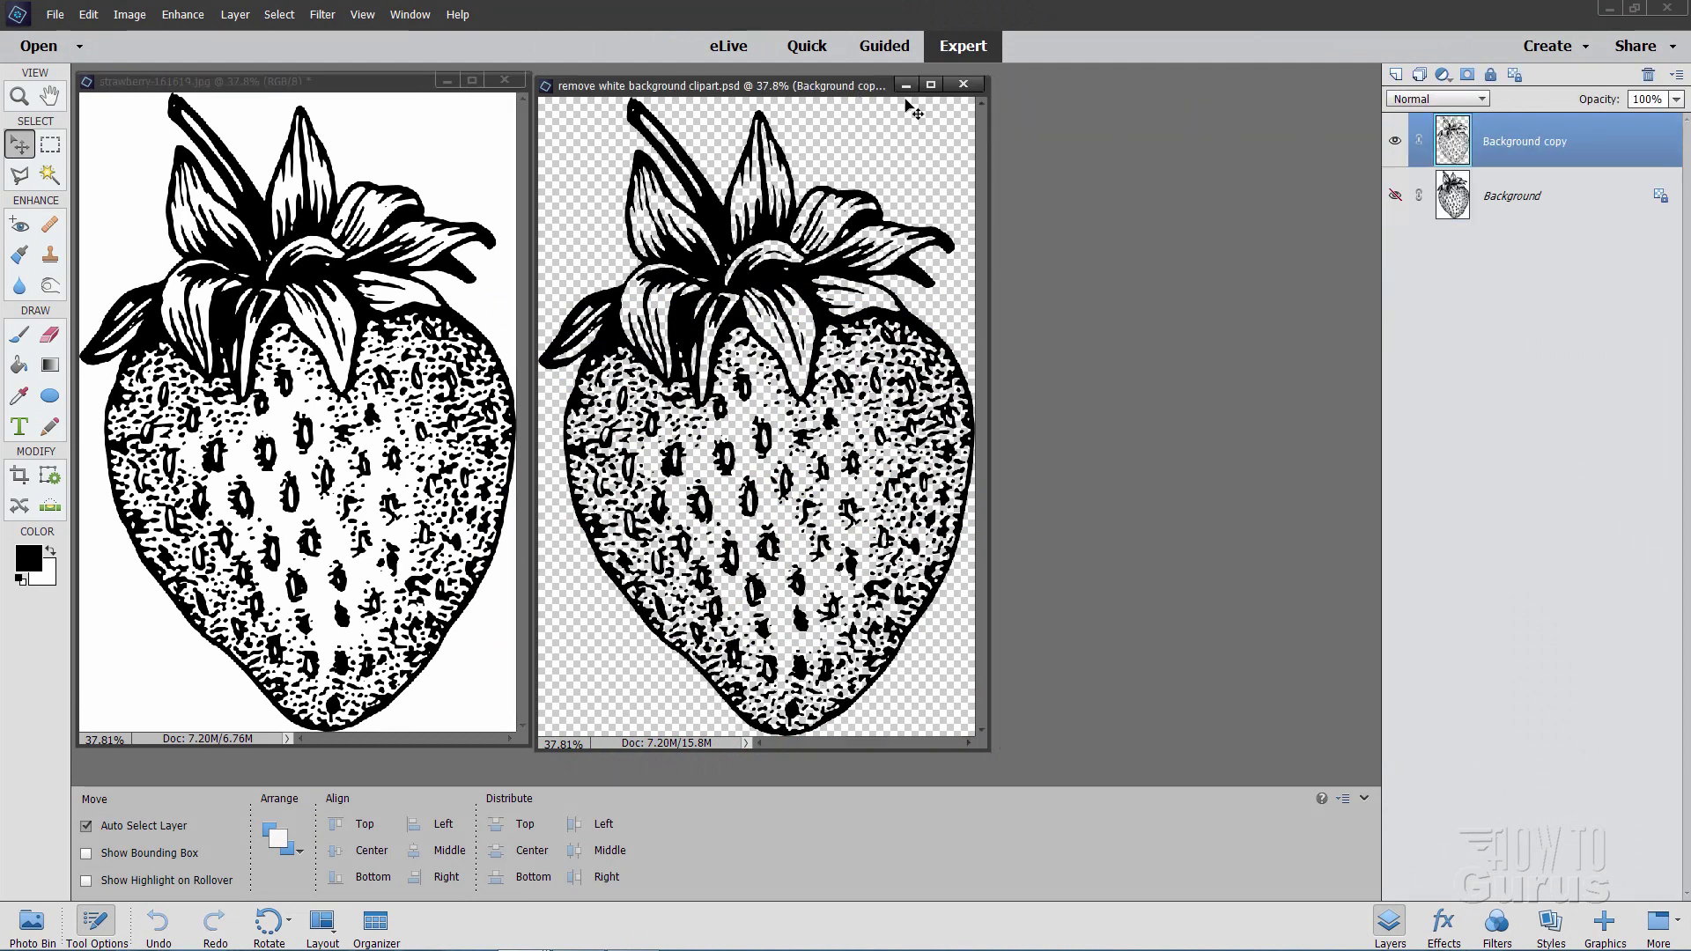
pyautogui.click(963, 85)
pyautogui.moveTo(403, 88); pyautogui.dragTo(836, 90)
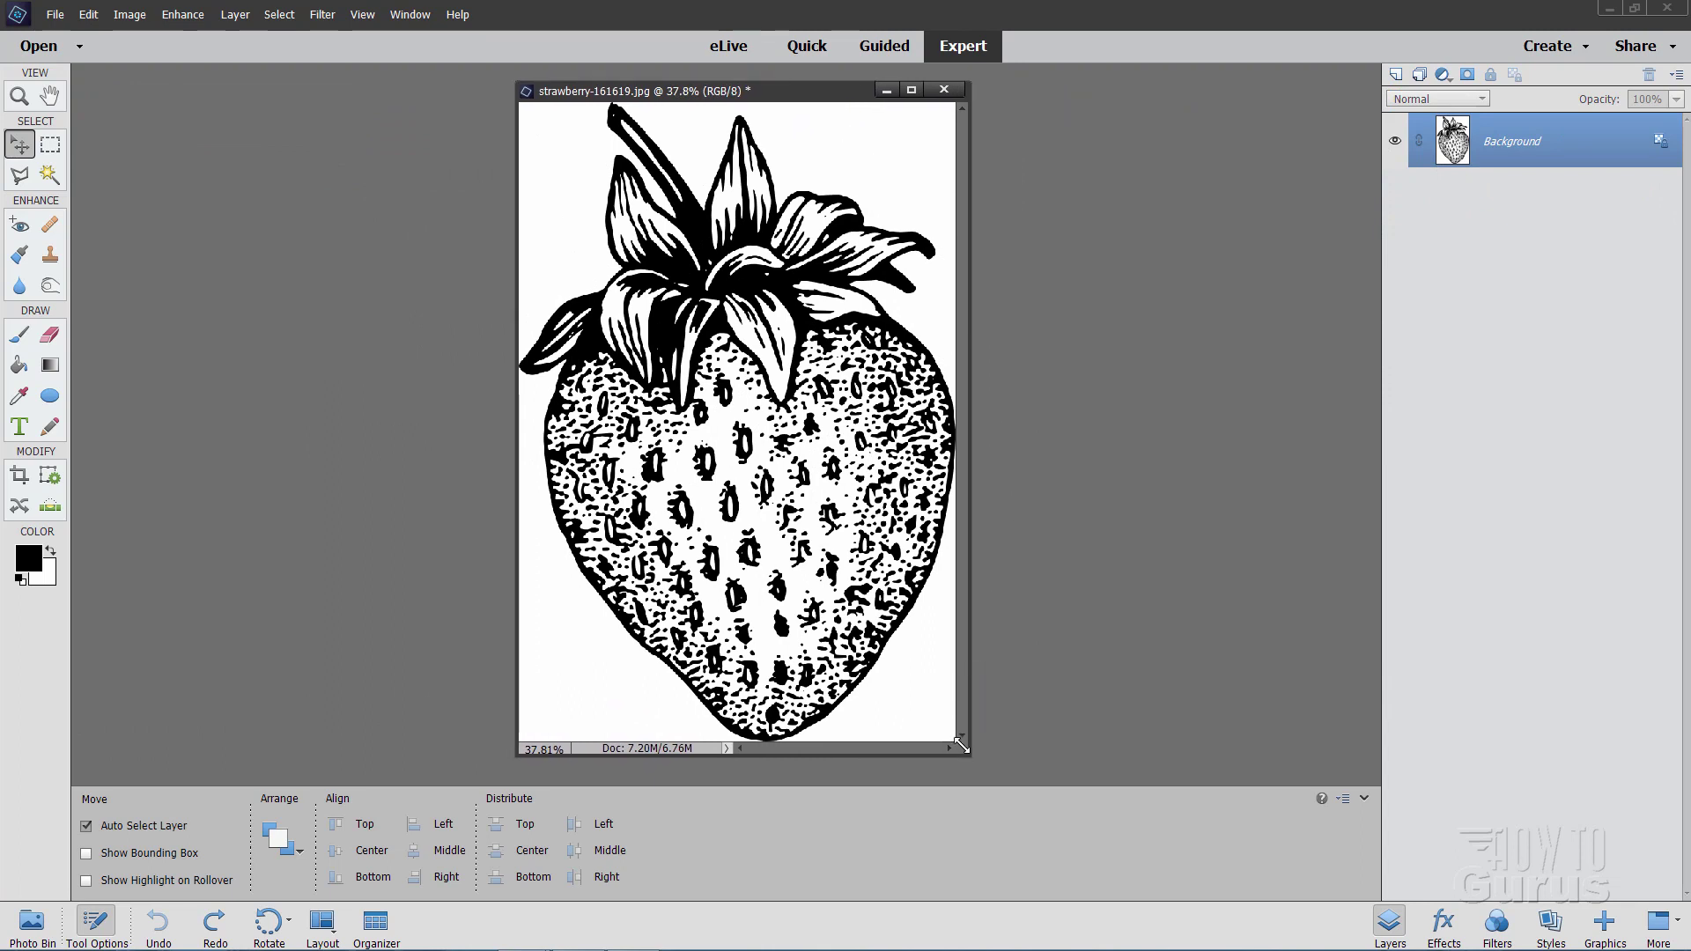
pyautogui.moveTo(966, 757); pyautogui.dragTo(1014, 815)
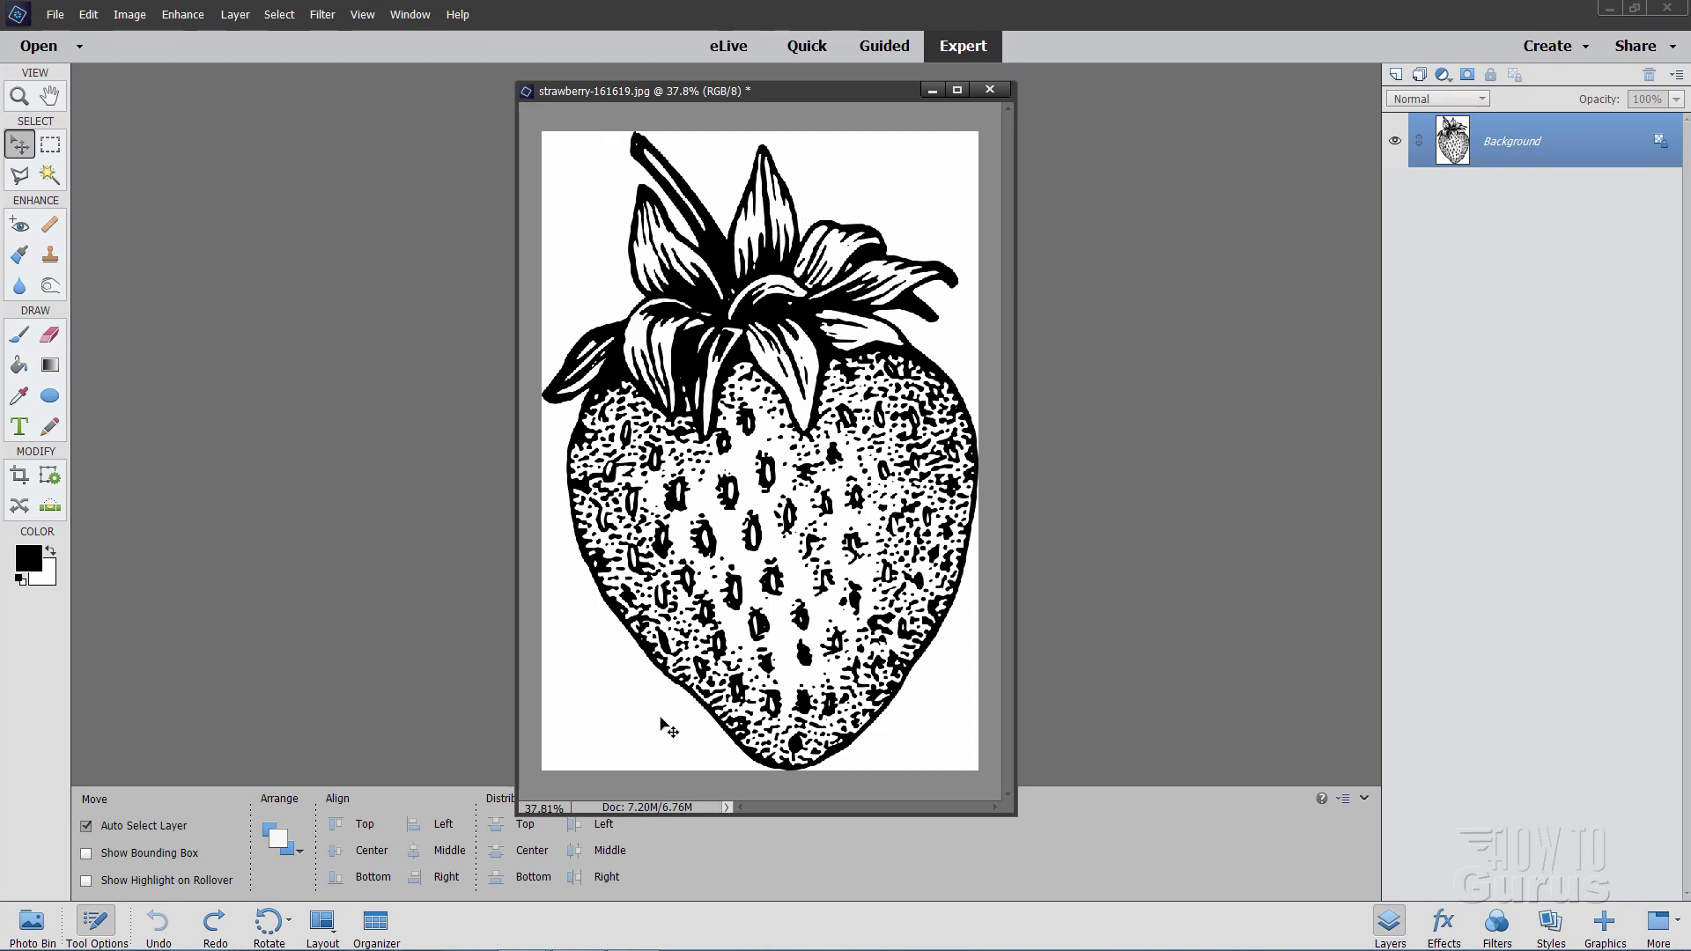
pyautogui.click(50, 174)
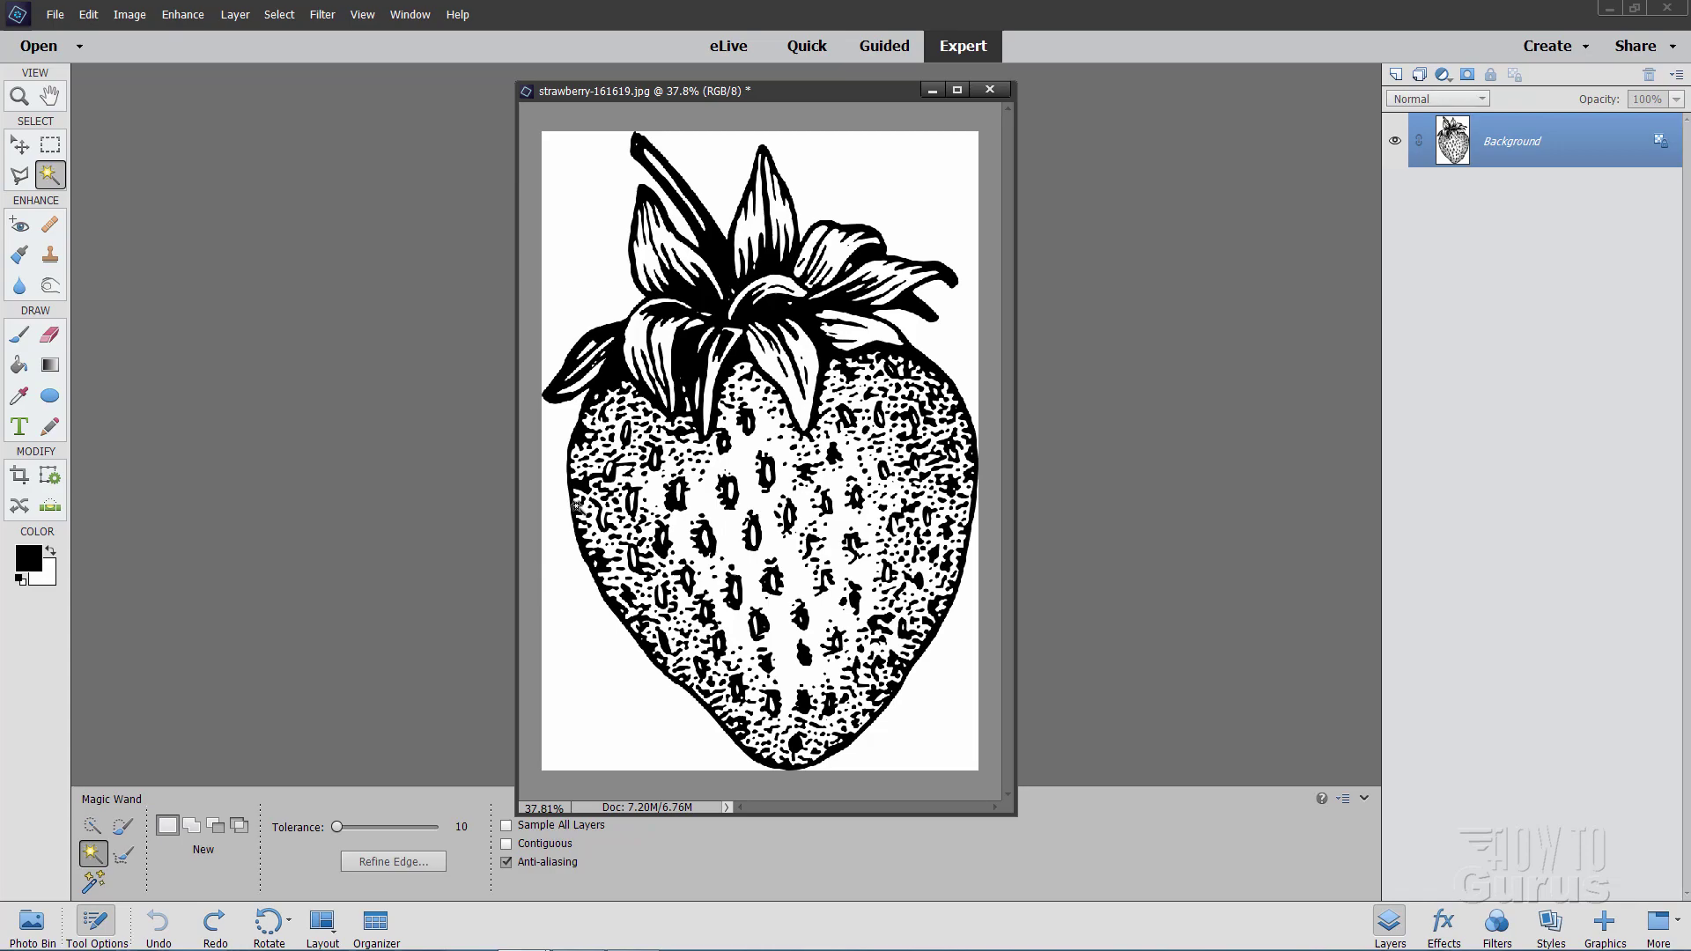
pyautogui.click(582, 283)
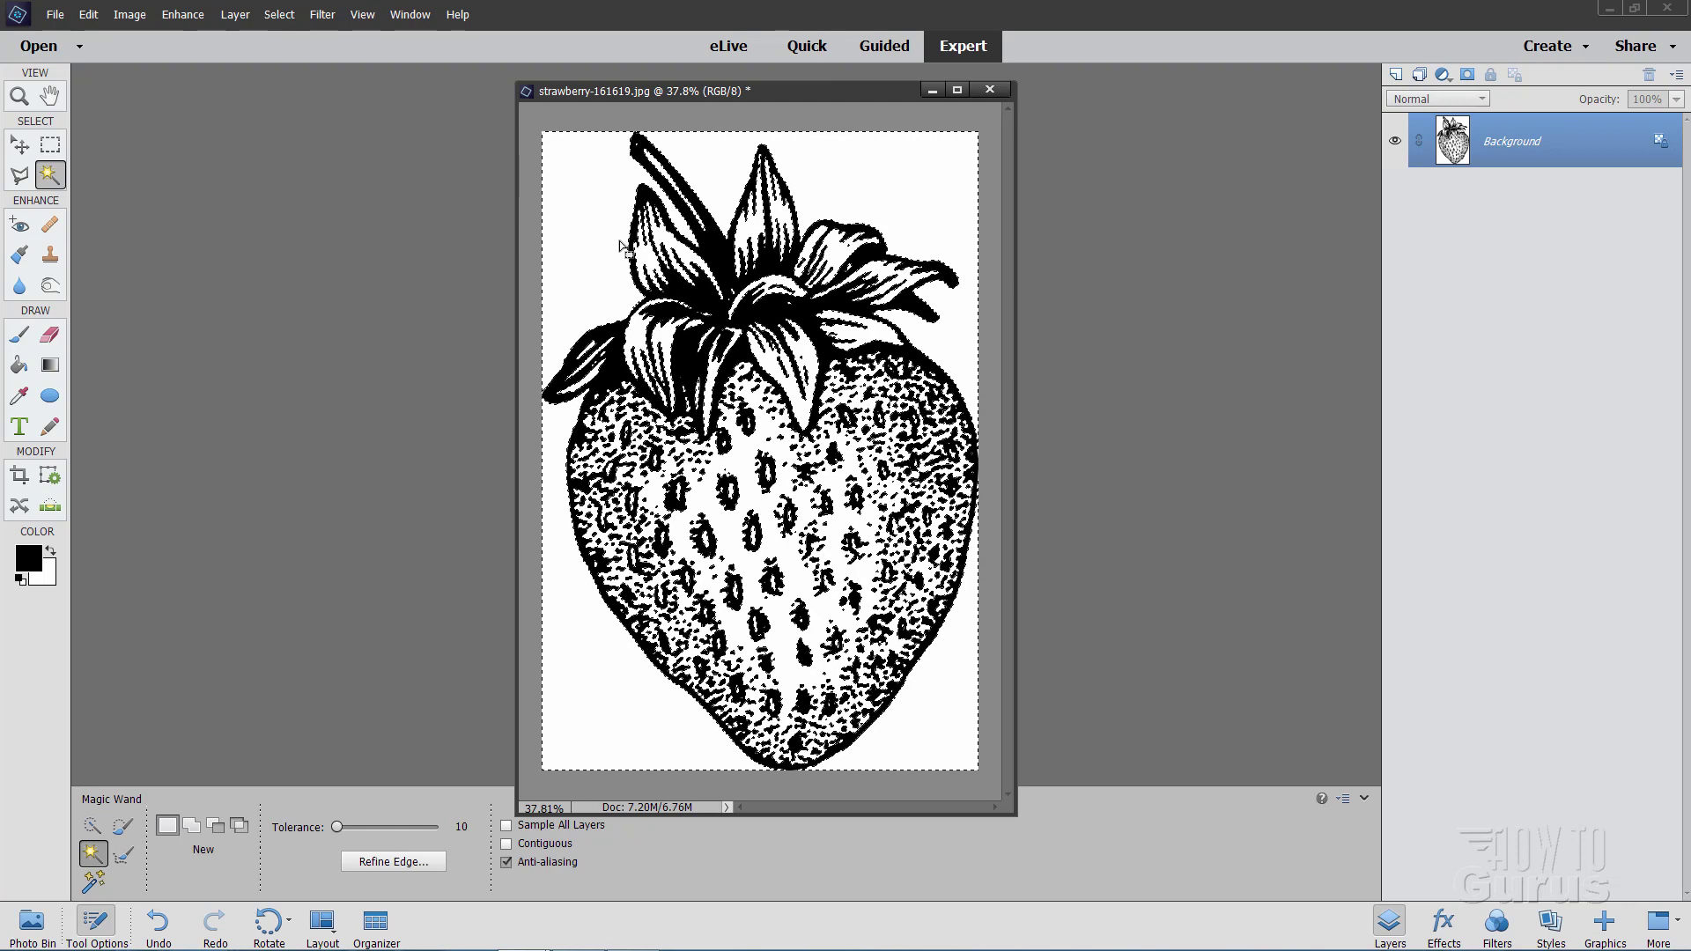
pyautogui.hotkey('ctrl', 'd')
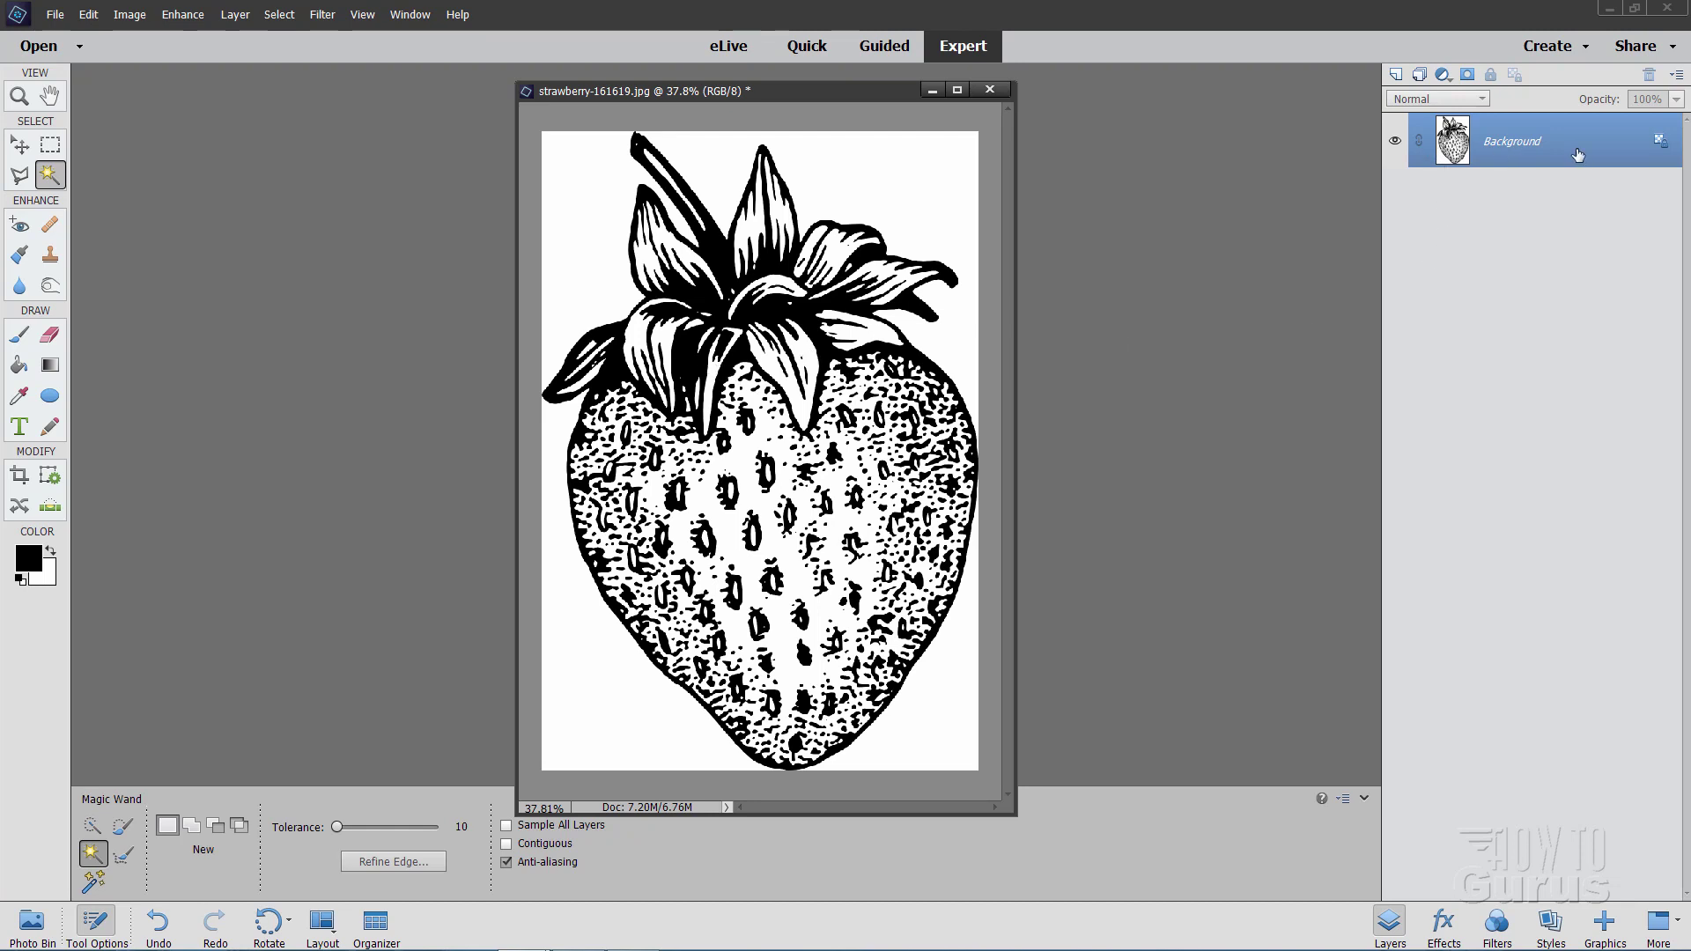
# - Duplicate the Background layer as 'Background copy'
pyautogui.rightClick(1513, 150)
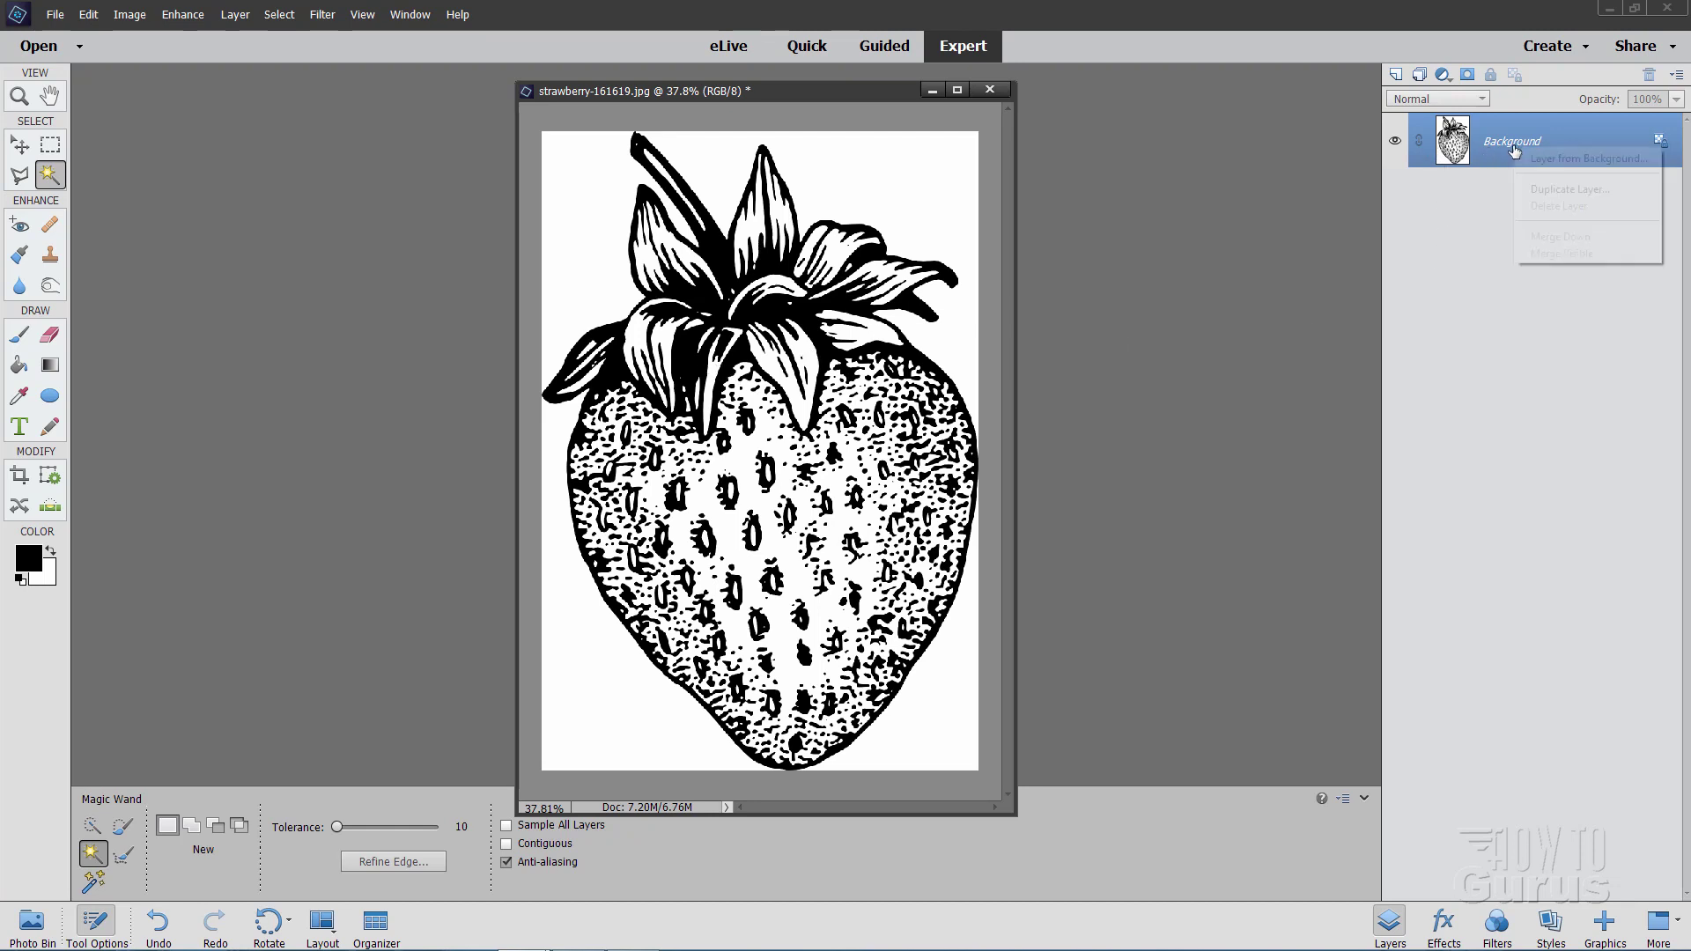
pyautogui.click(1570, 188)
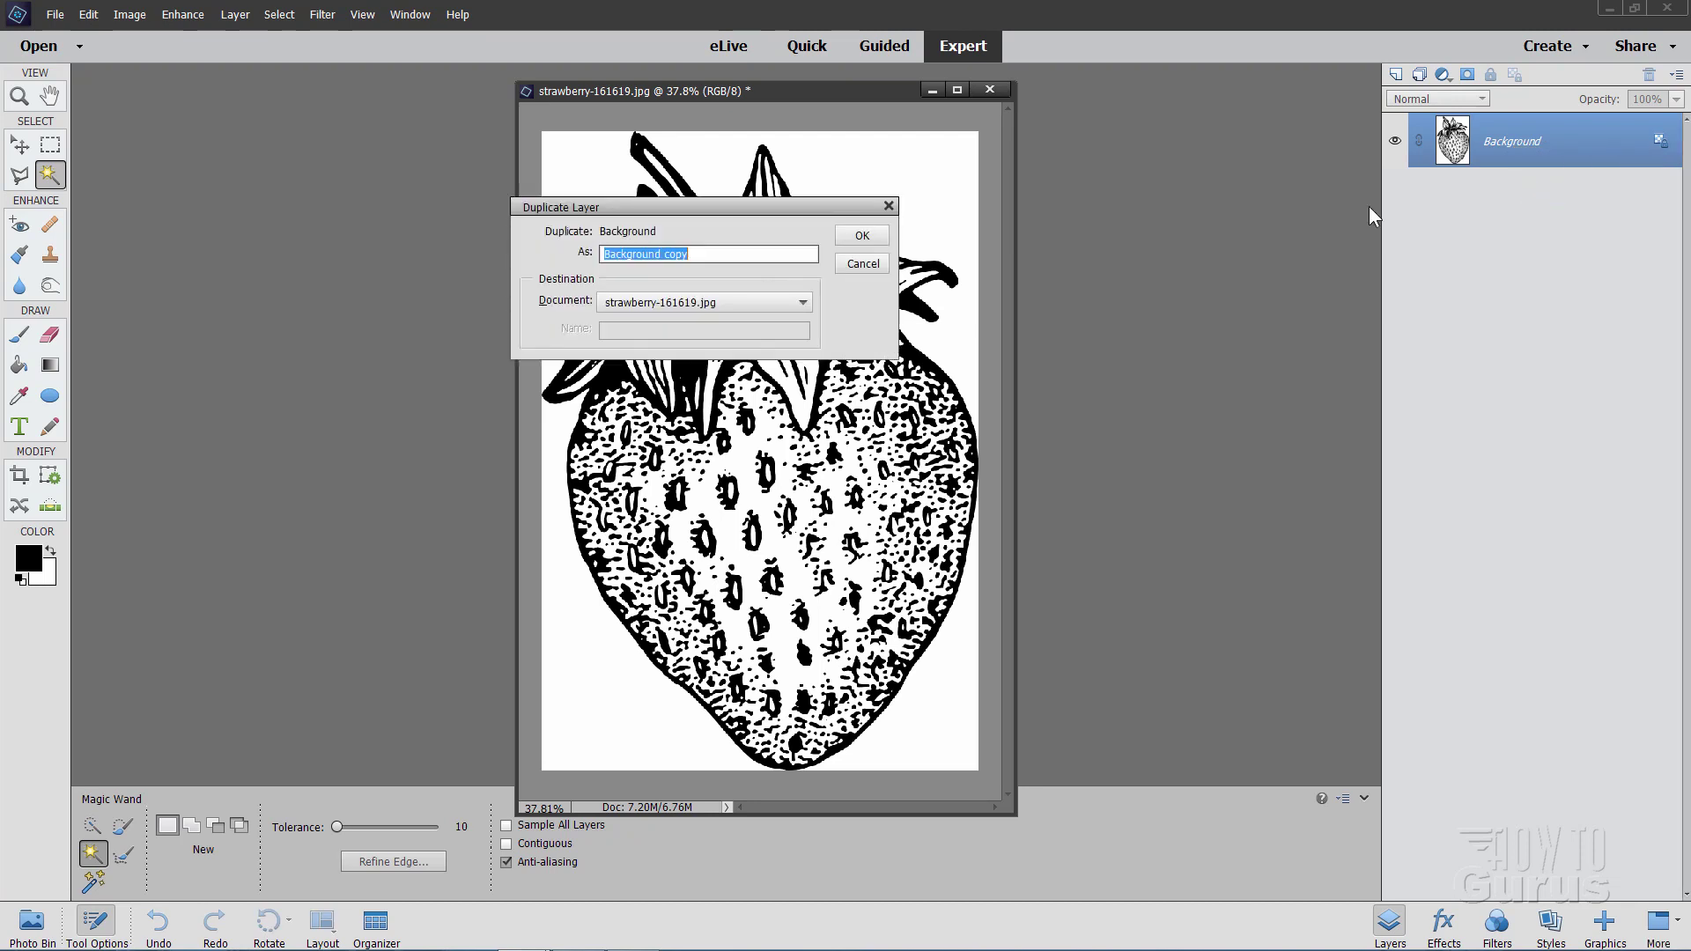
pyautogui.click(862, 235)
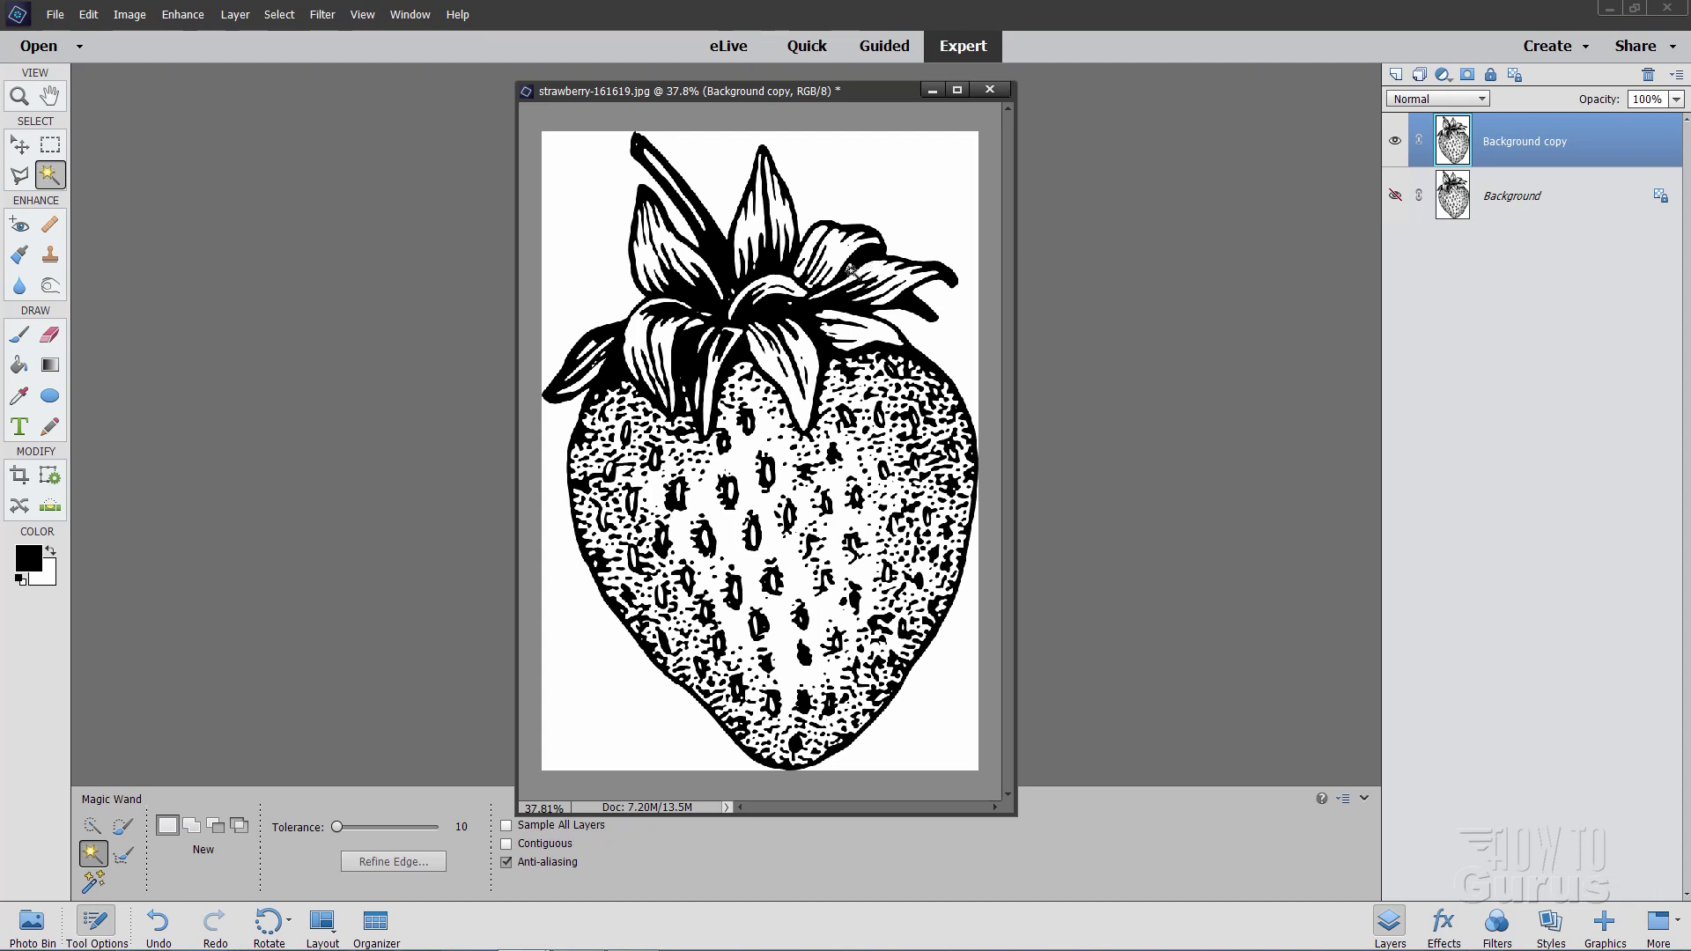
pyautogui.moveTo(734, 93); pyautogui.dragTo(746, 88)
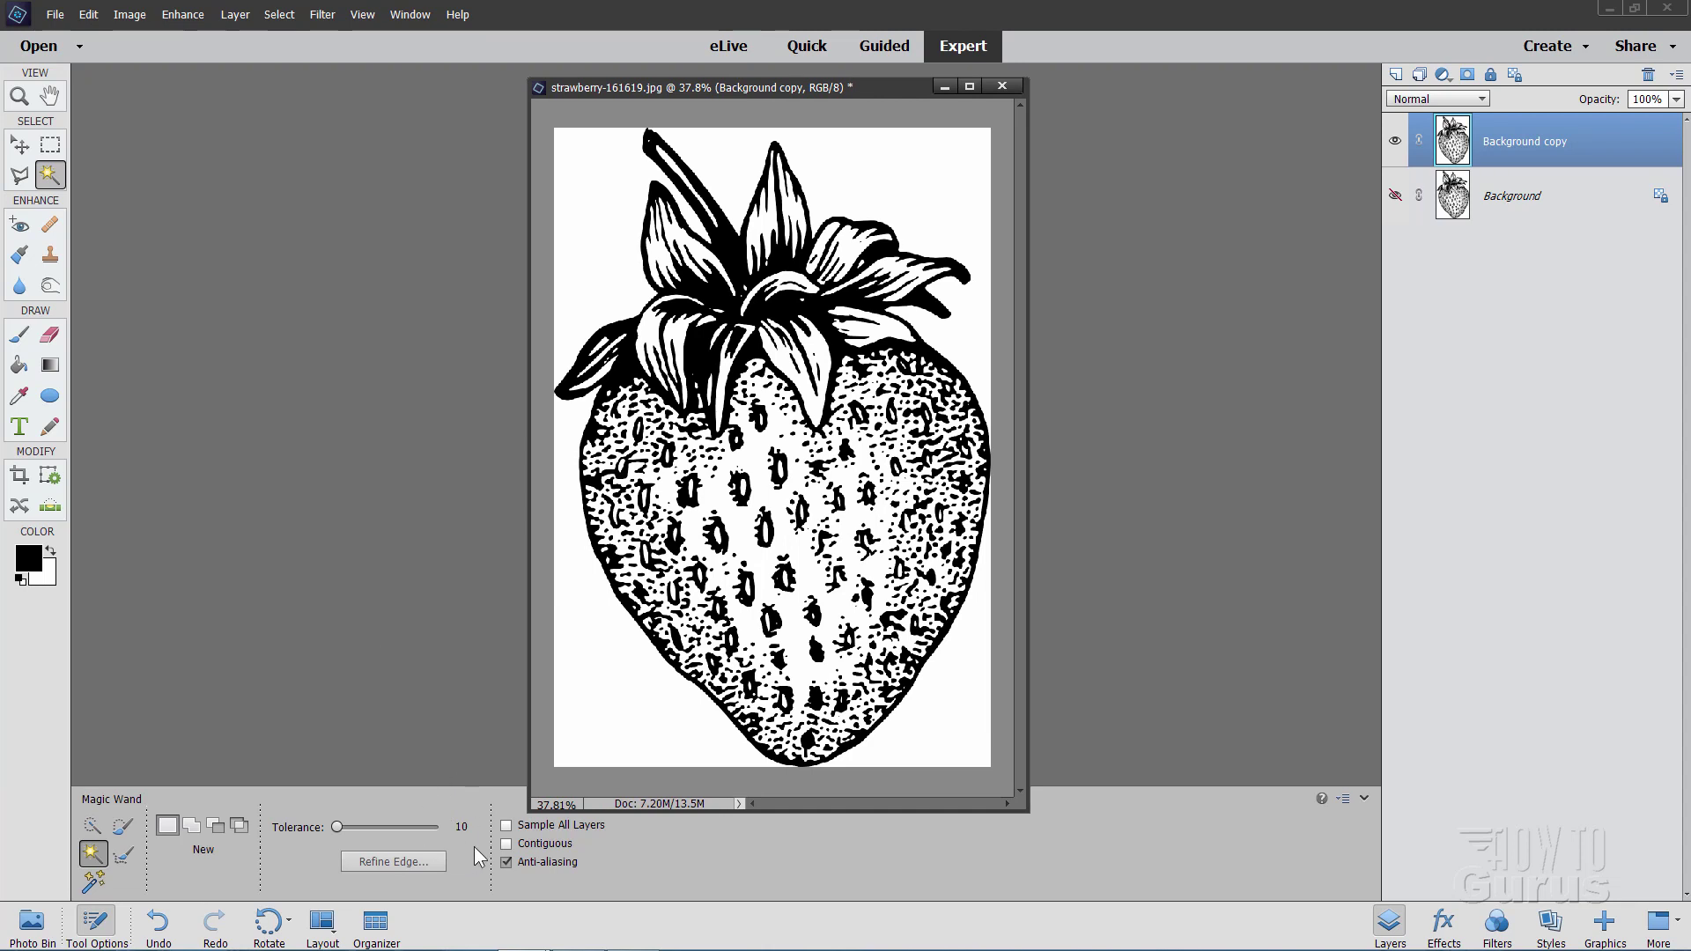
pyautogui.click(21, 95)
pyautogui.click(560, 449)
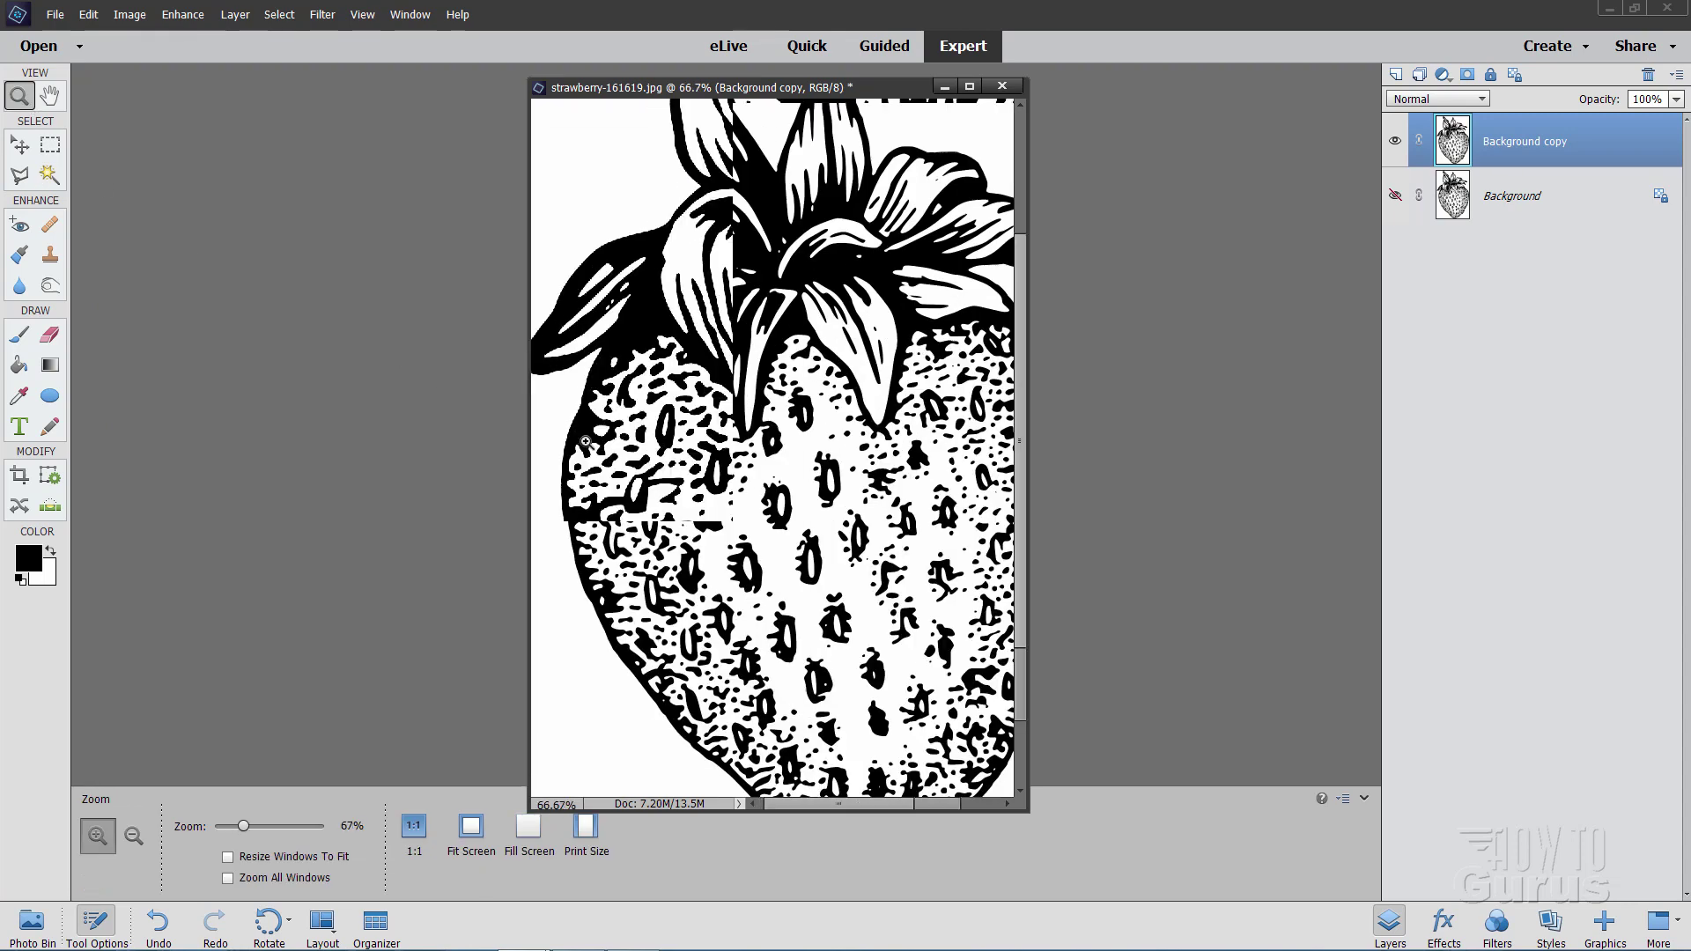
pyautogui.click(553, 485)
pyautogui.click(552, 476)
pyautogui.click(554, 443)
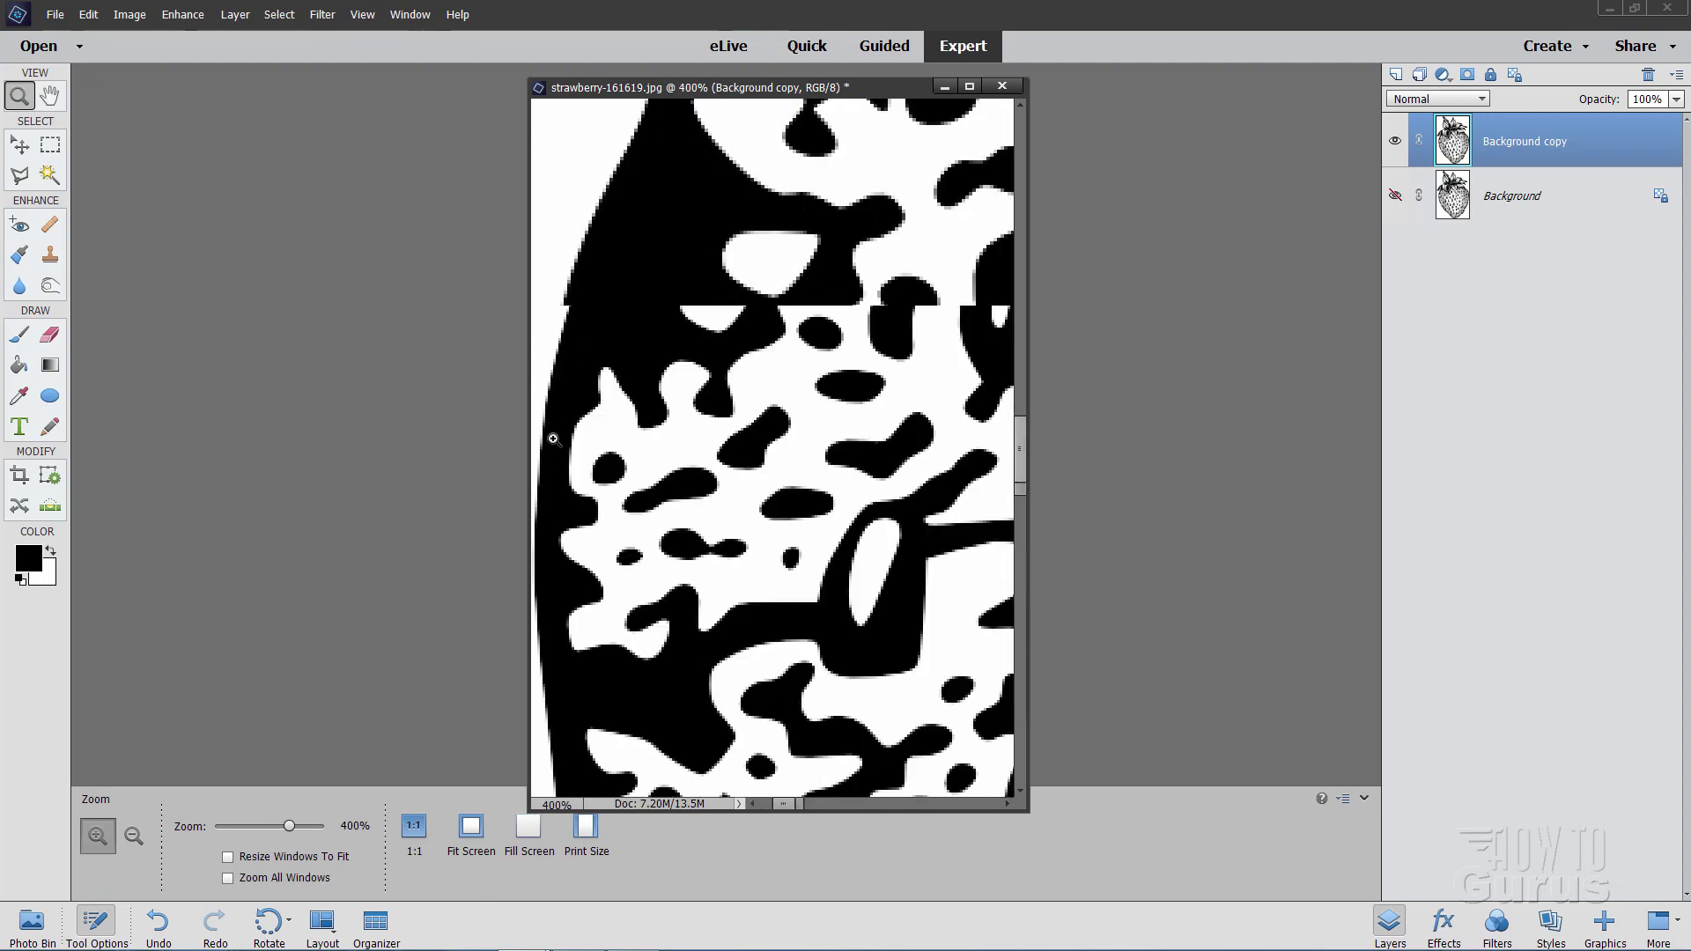
pyautogui.click(574, 423)
pyautogui.click(577, 421)
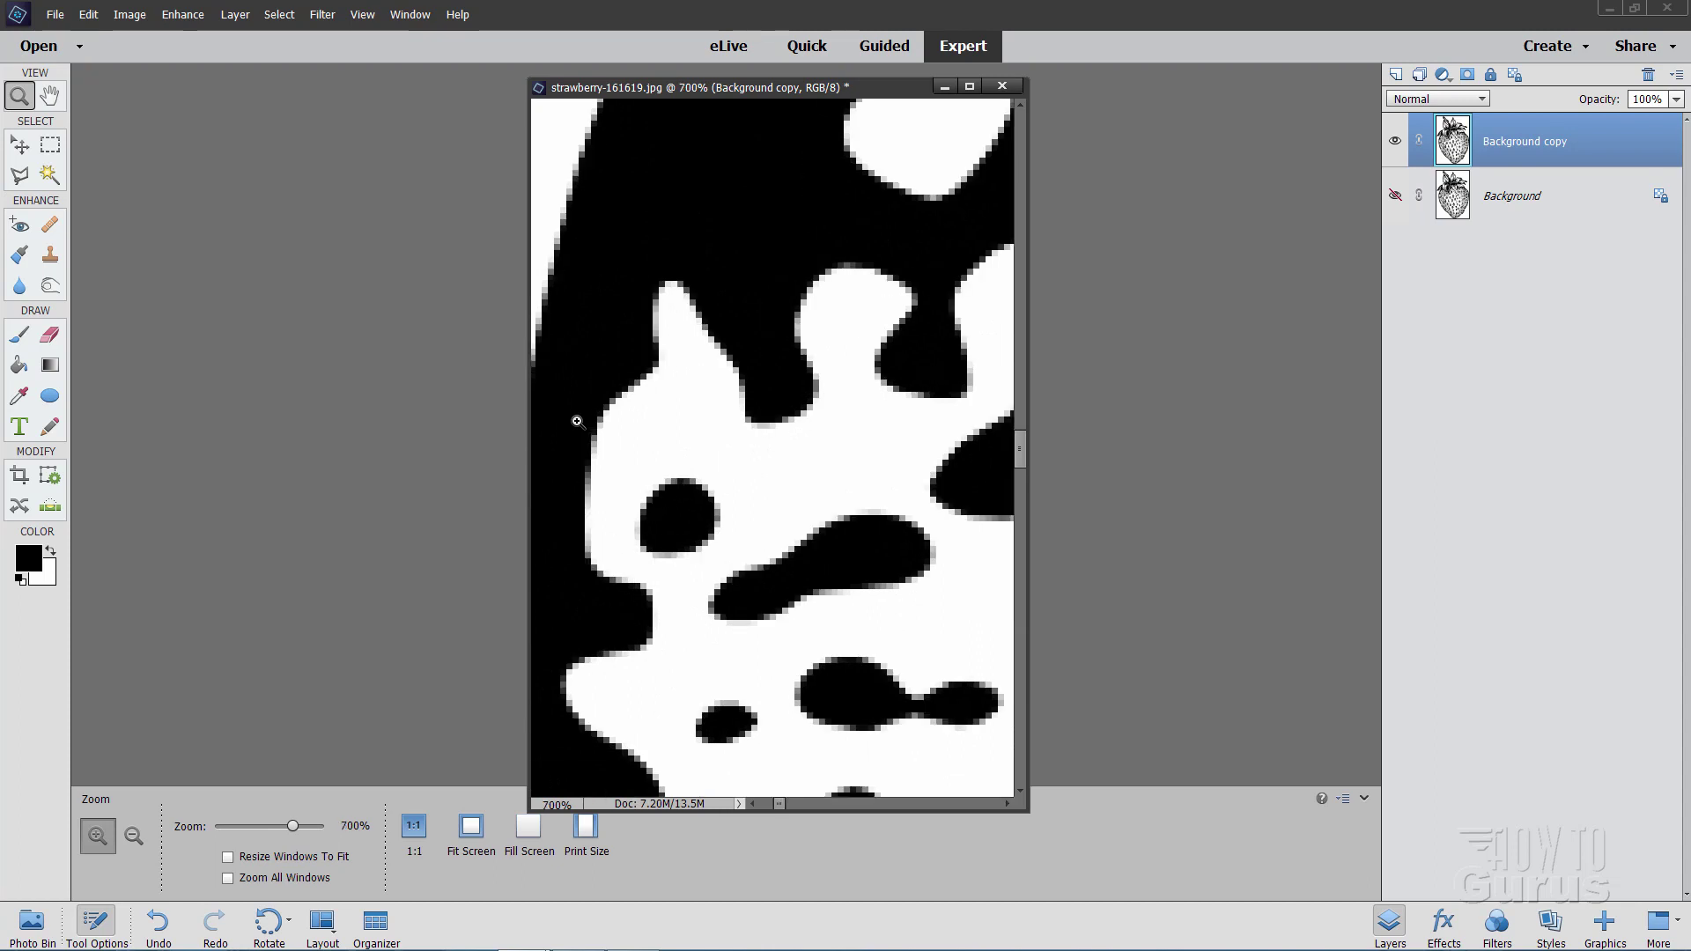
pyautogui.click(577, 421)
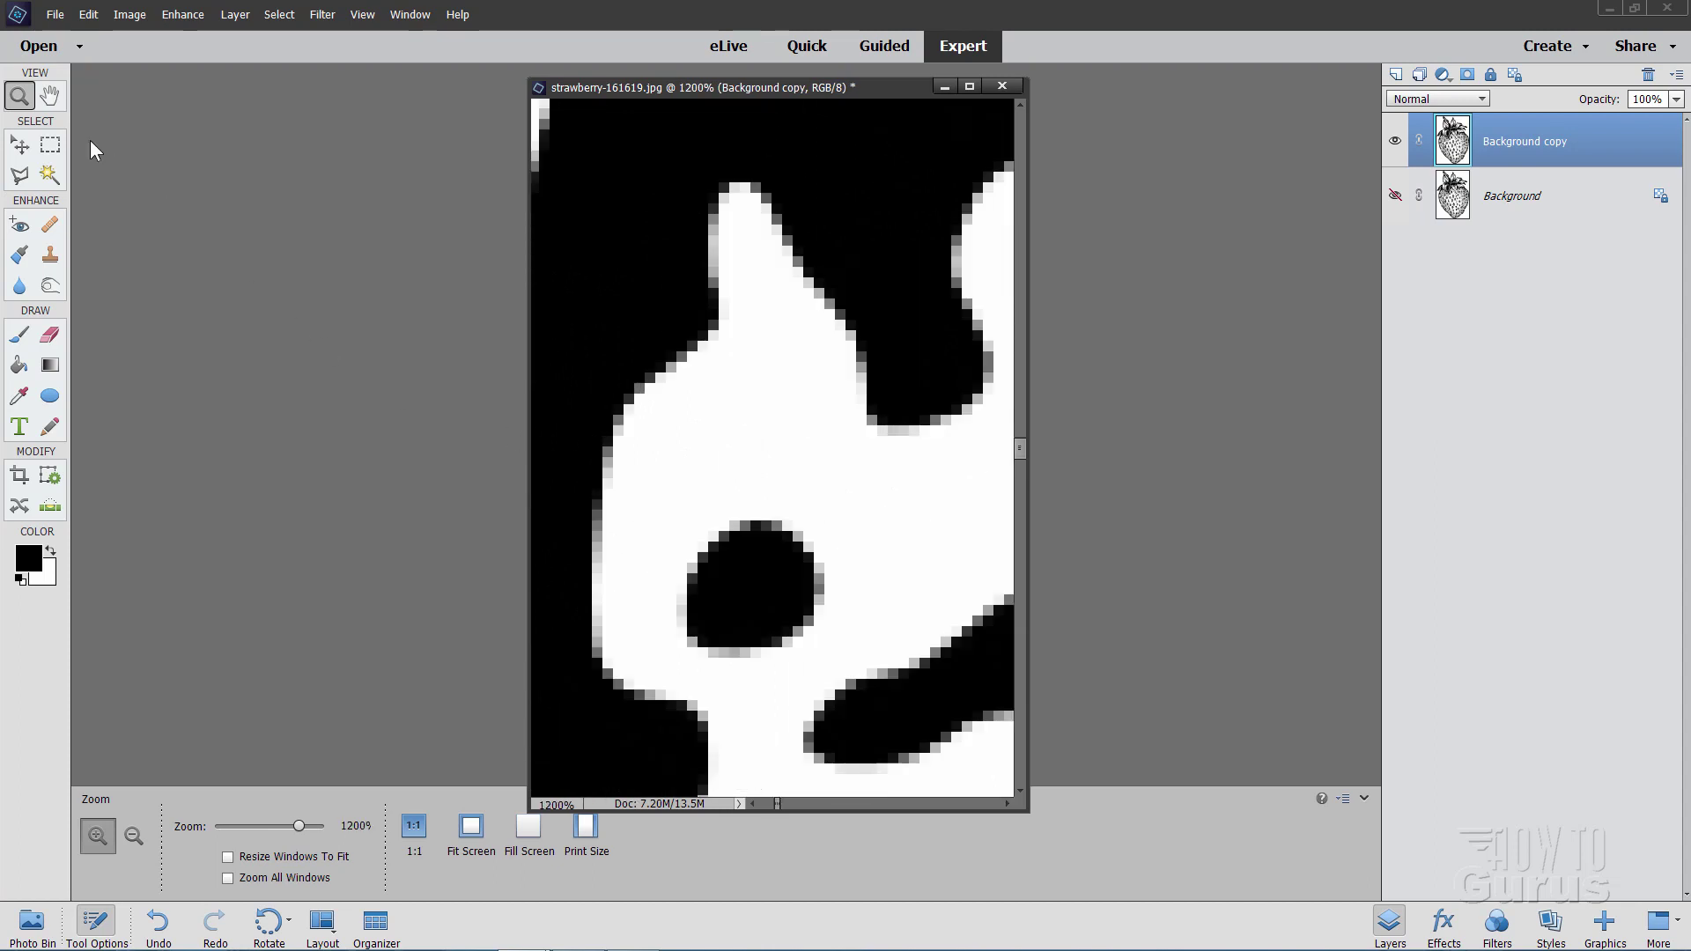
pyautogui.click(19, 145)
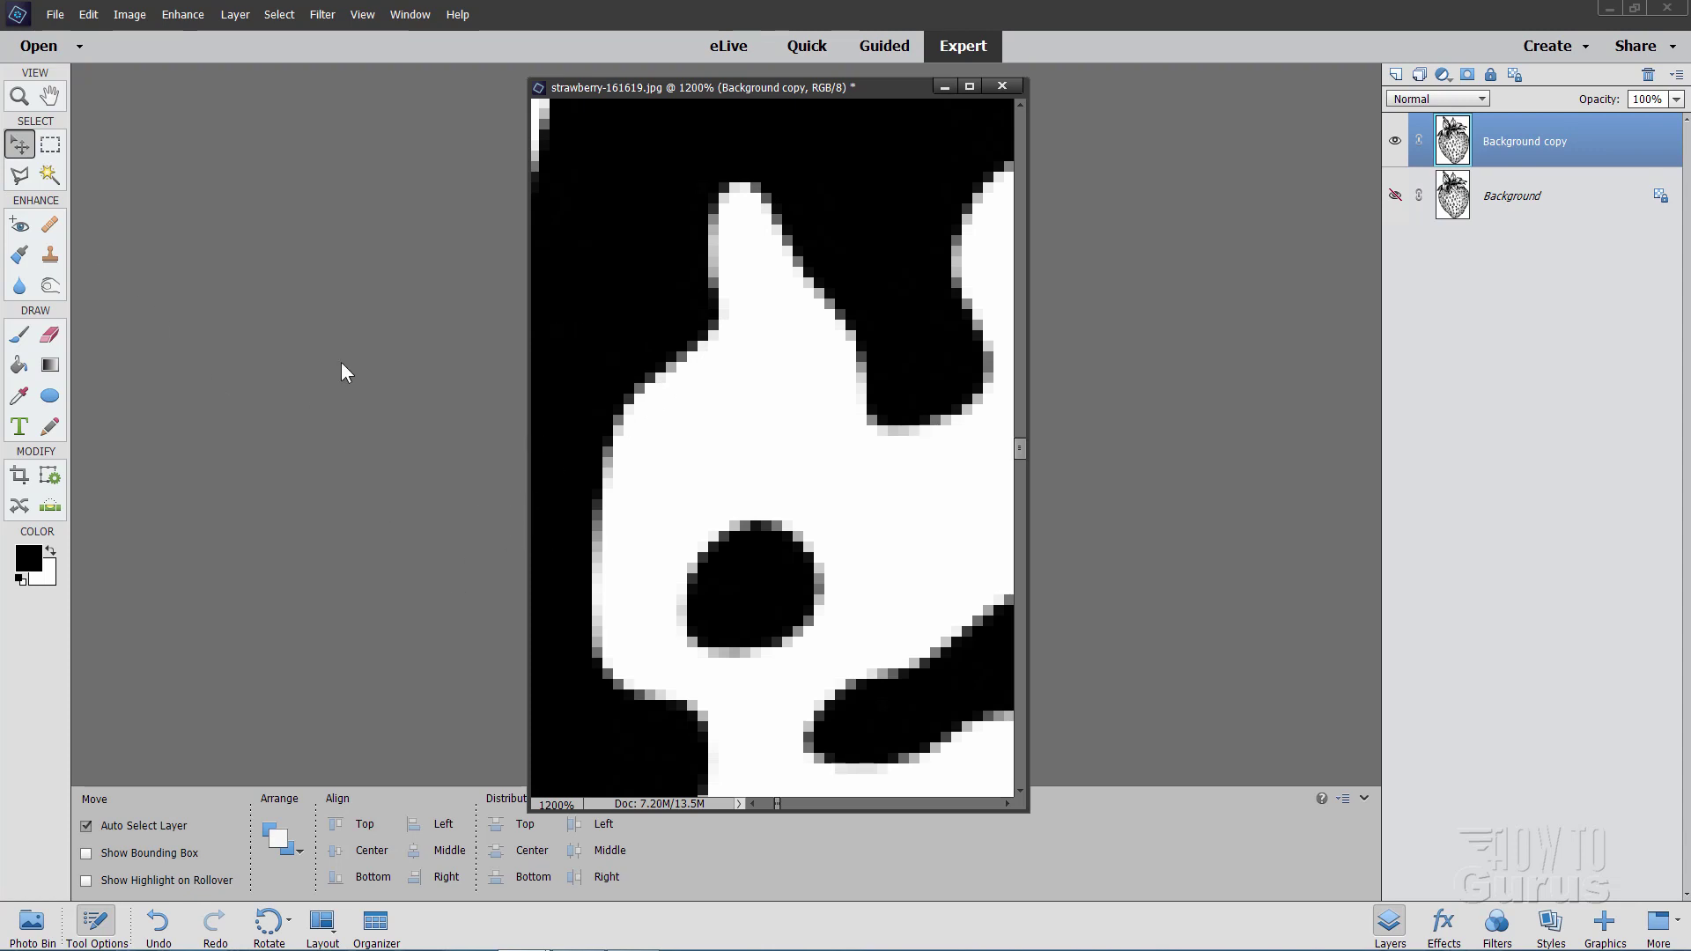
pyautogui.click(18, 96)
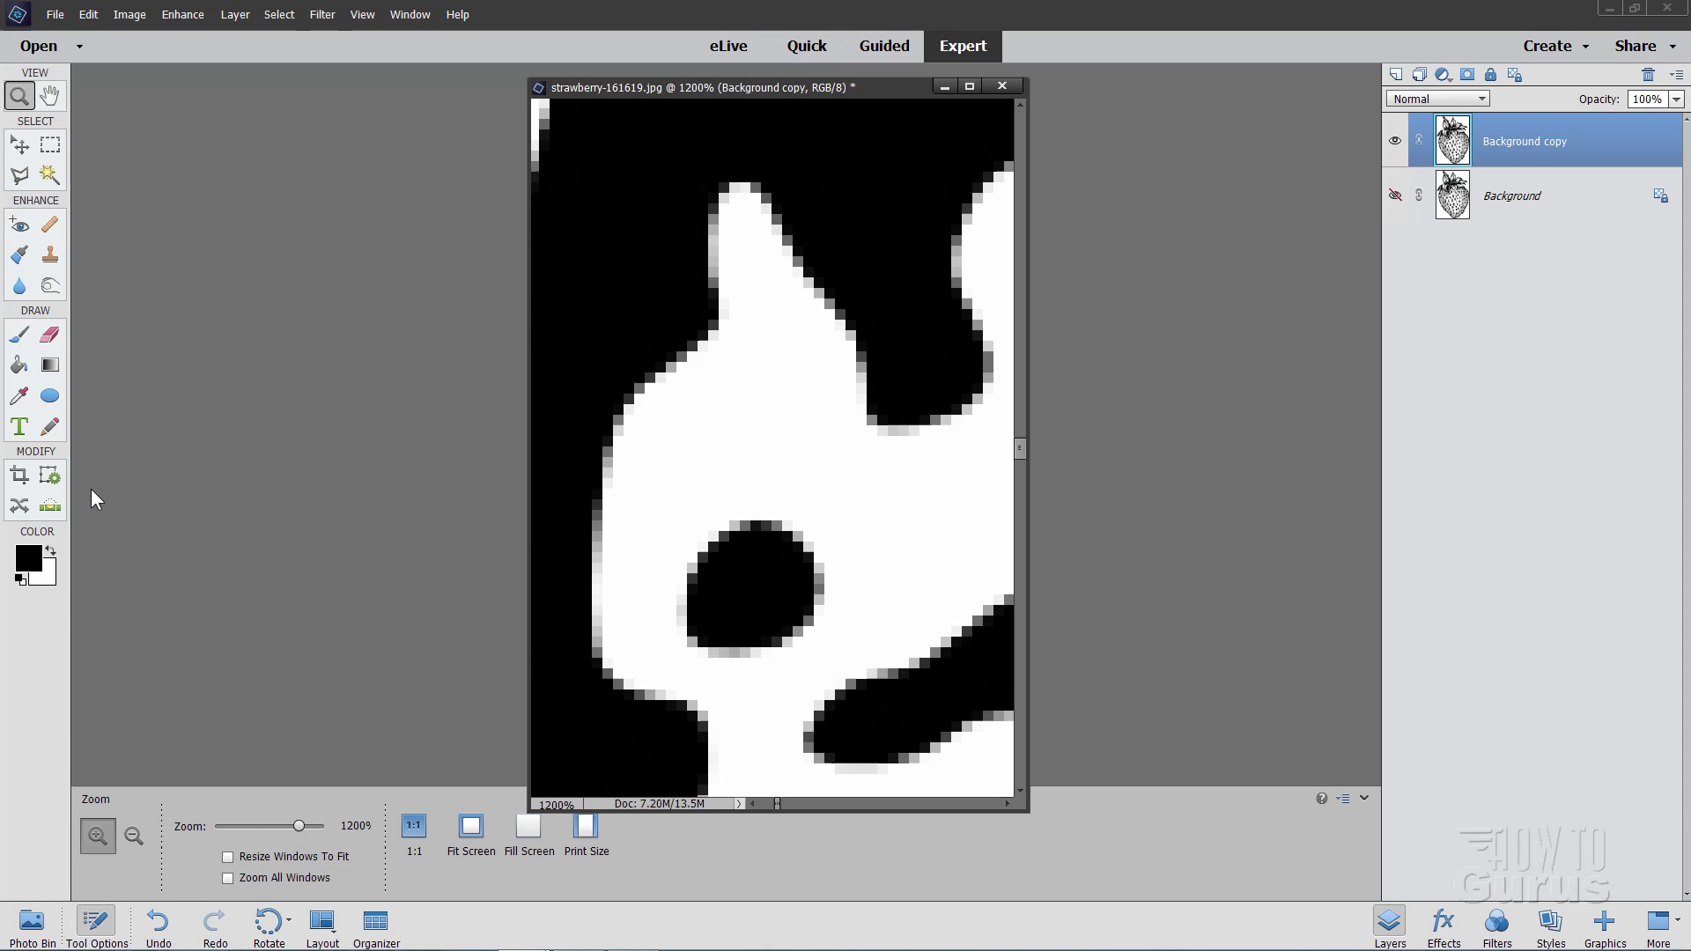
pyautogui.click(472, 826)
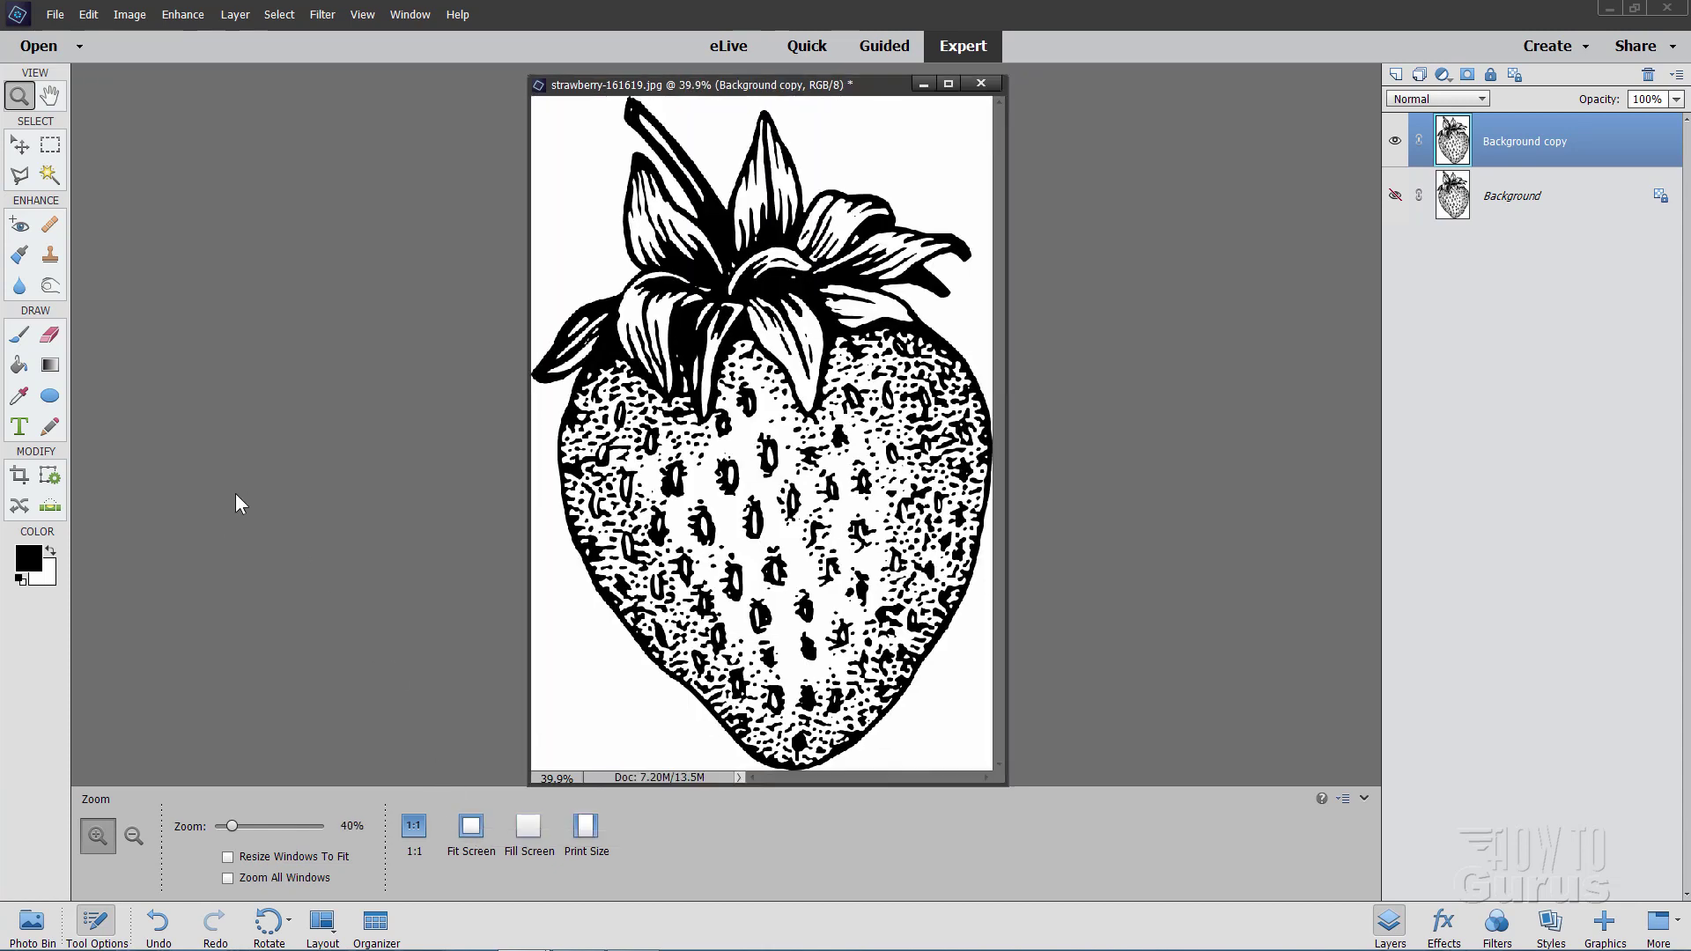
# - Magic Wand a black line at tolerance 7 with anti-aliasing on and Contiguous off
pyautogui.click(48, 174)
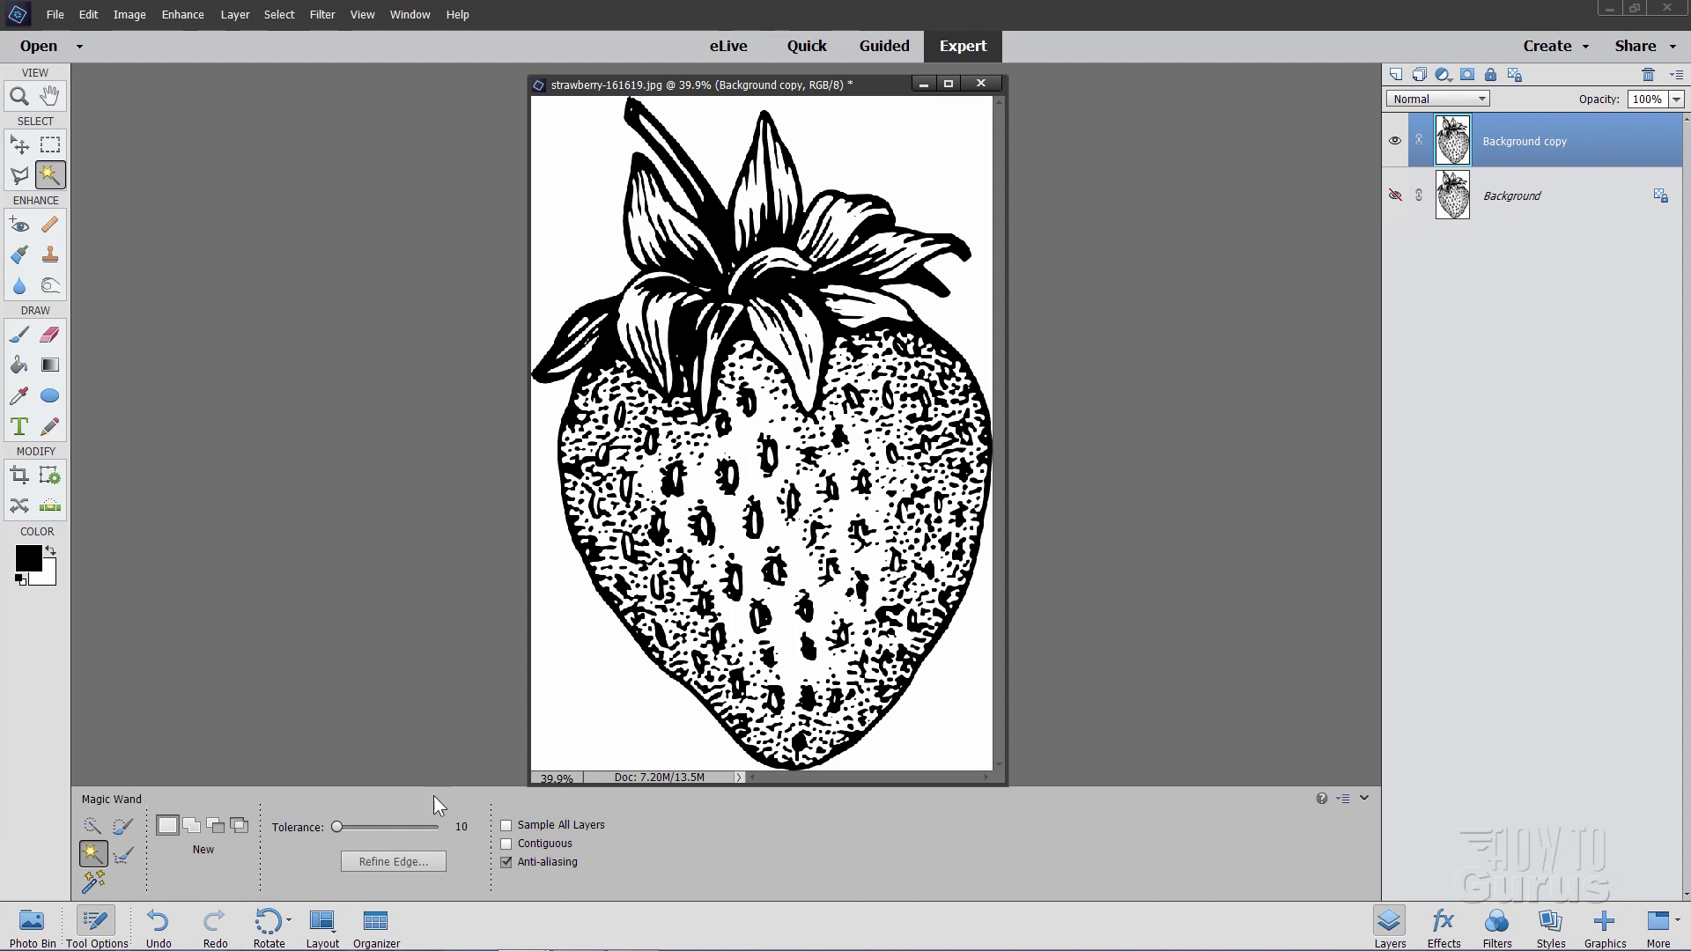
pyautogui.doubleClick(474, 826)
pyautogui.write('7')
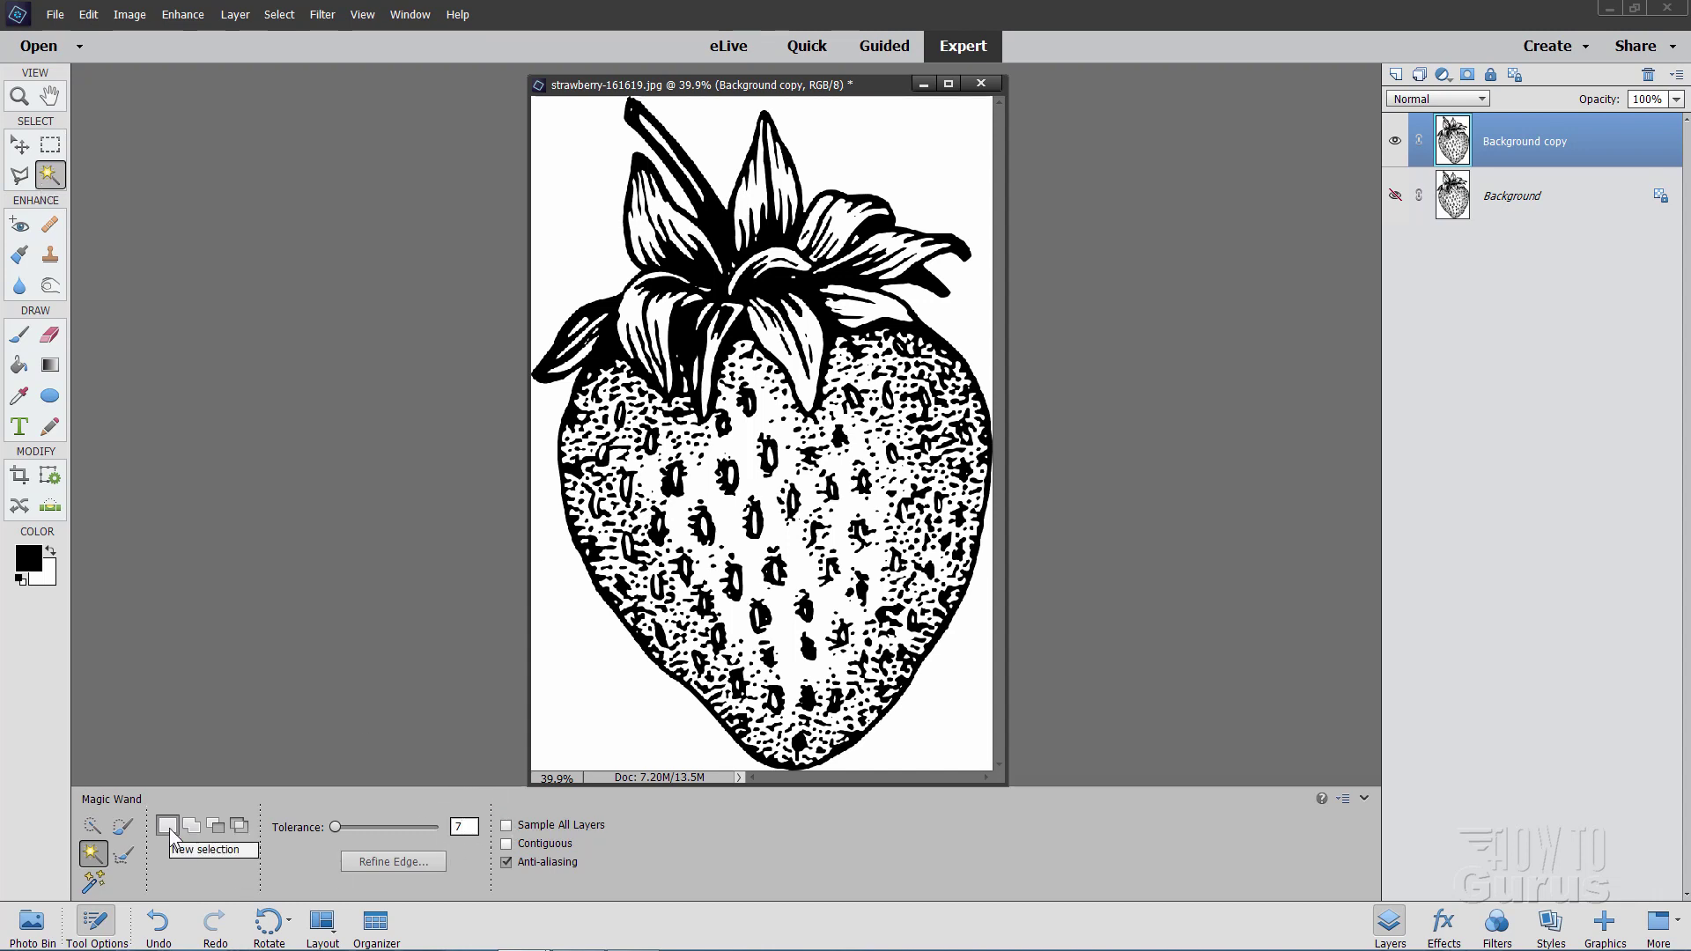
pyautogui.click(506, 862)
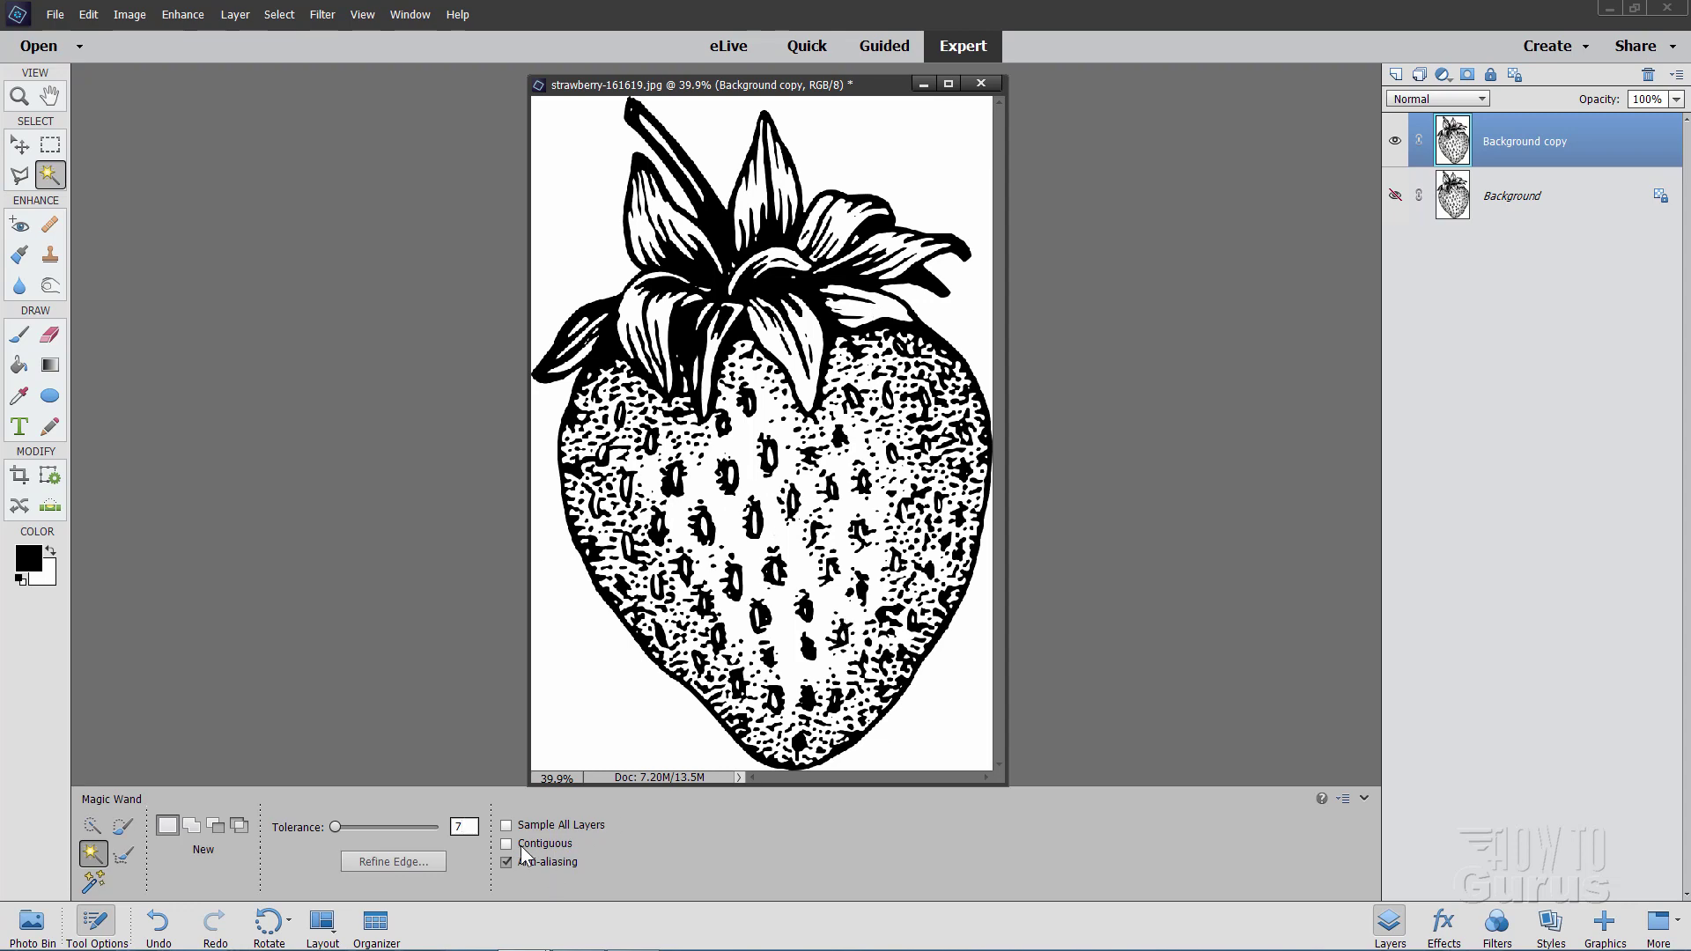
pyautogui.click(770, 285)
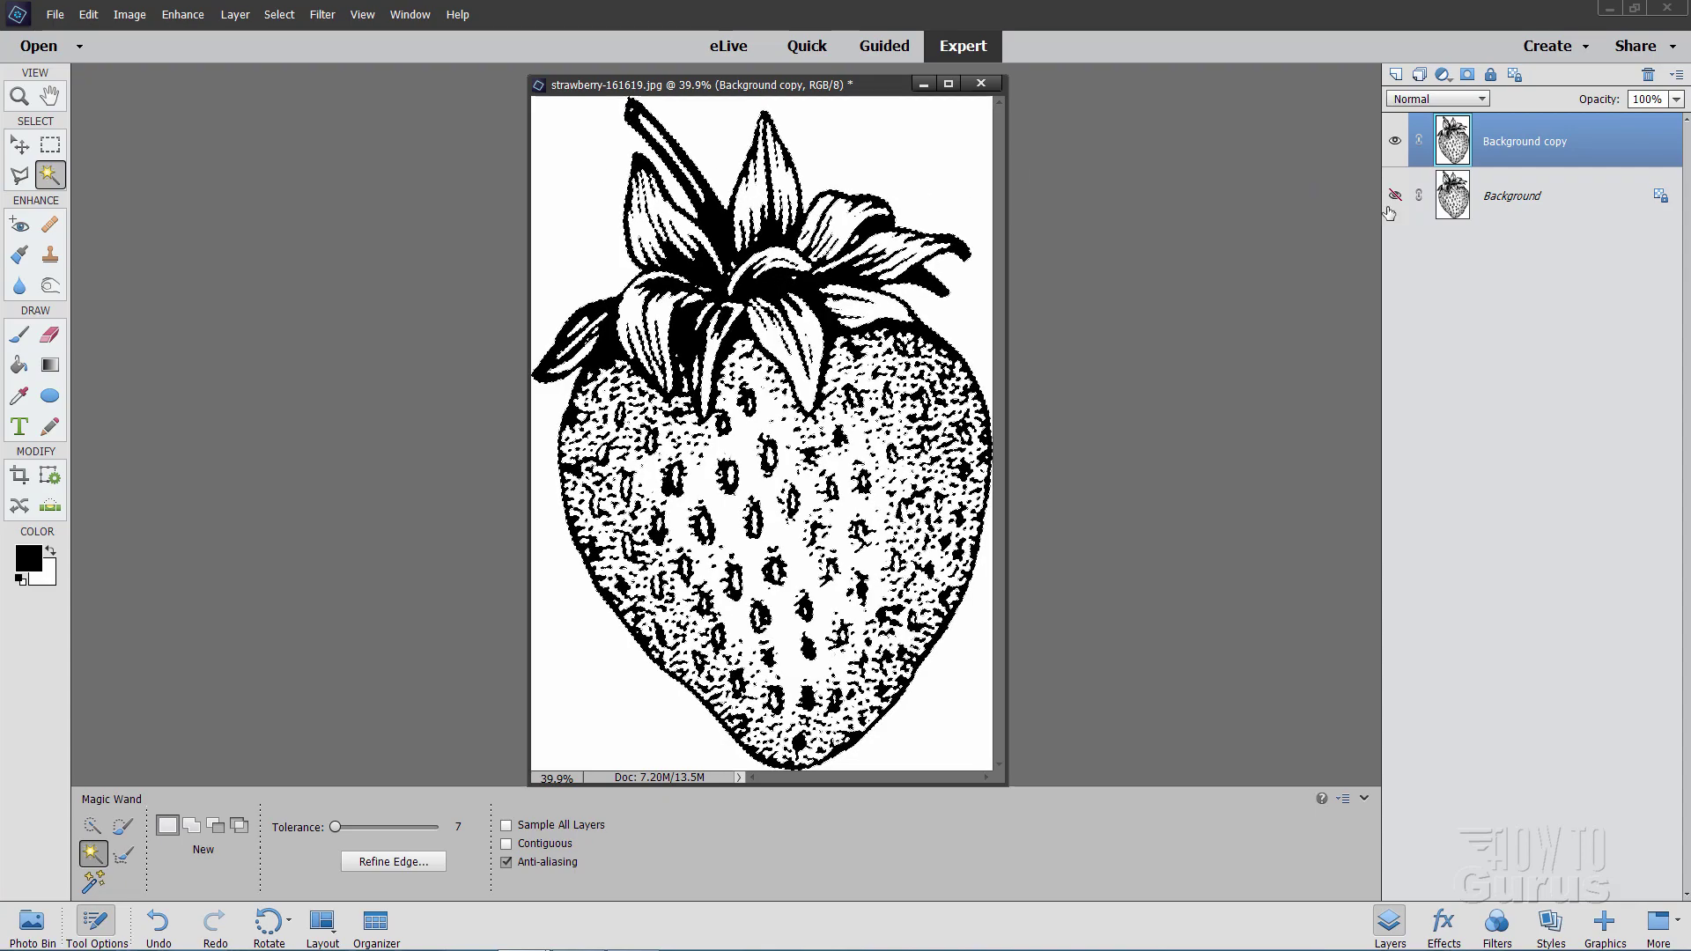
# - Add a layer mask to Background copy so only the black lines stay visible
pyautogui.click(1466, 76)
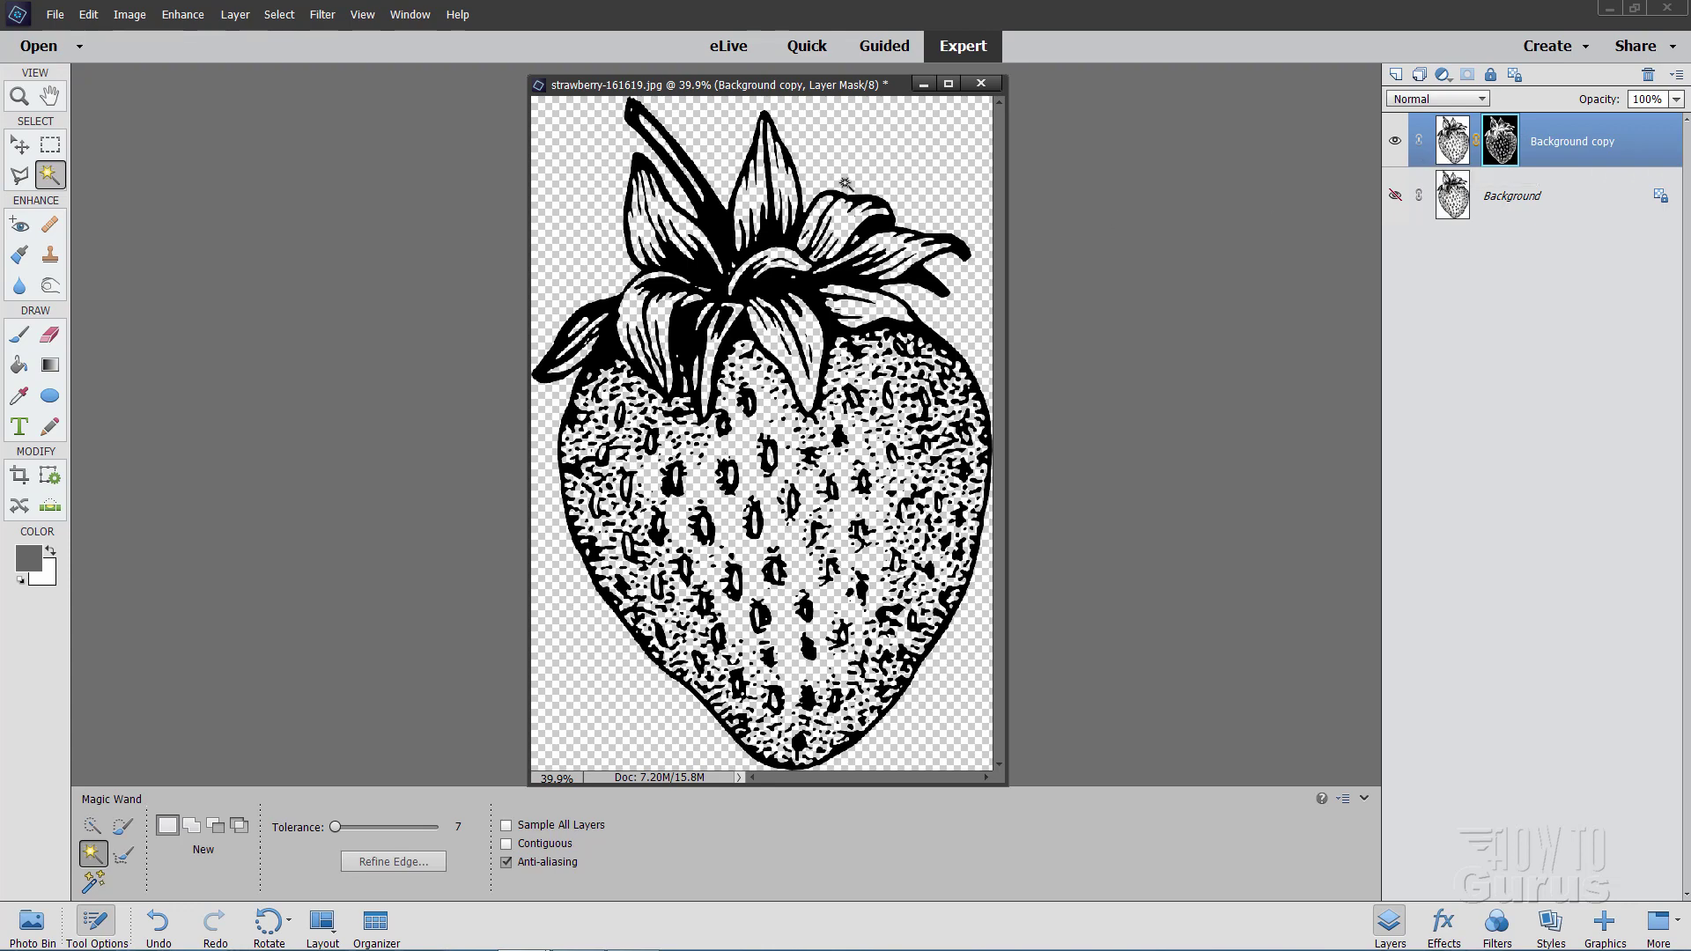
pyautogui.click(20, 147)
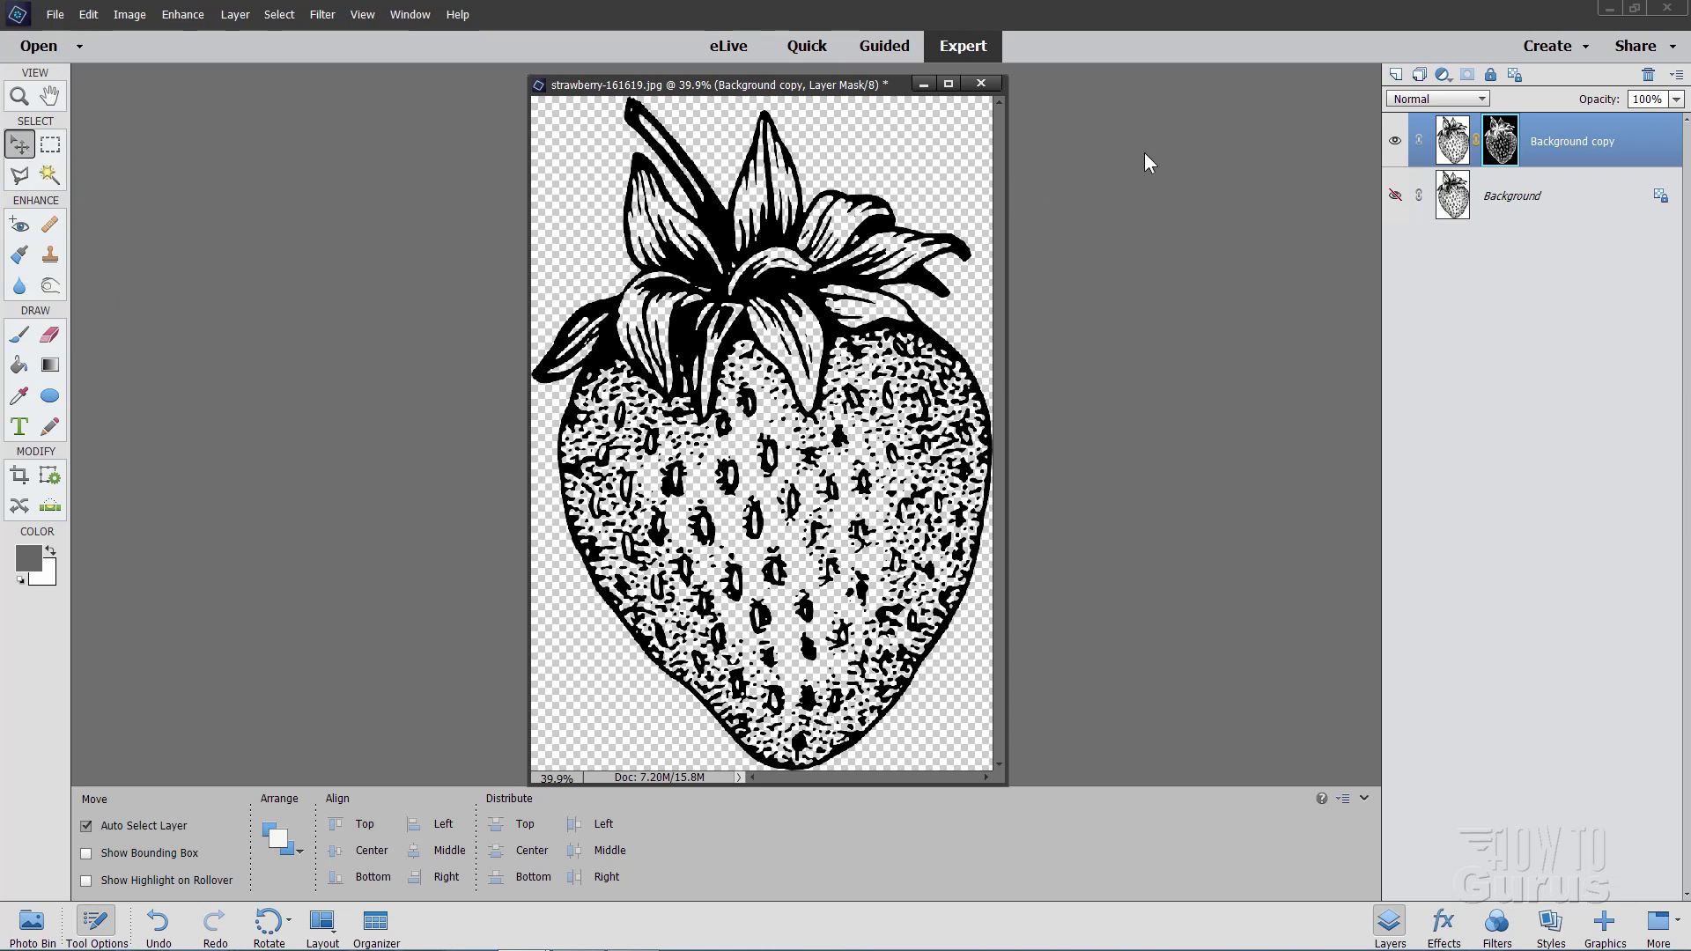
# - Duplicate Background copy as 'Background copy 2' and simplify it to bake in the mask
pyautogui.rightClick(1548, 148)
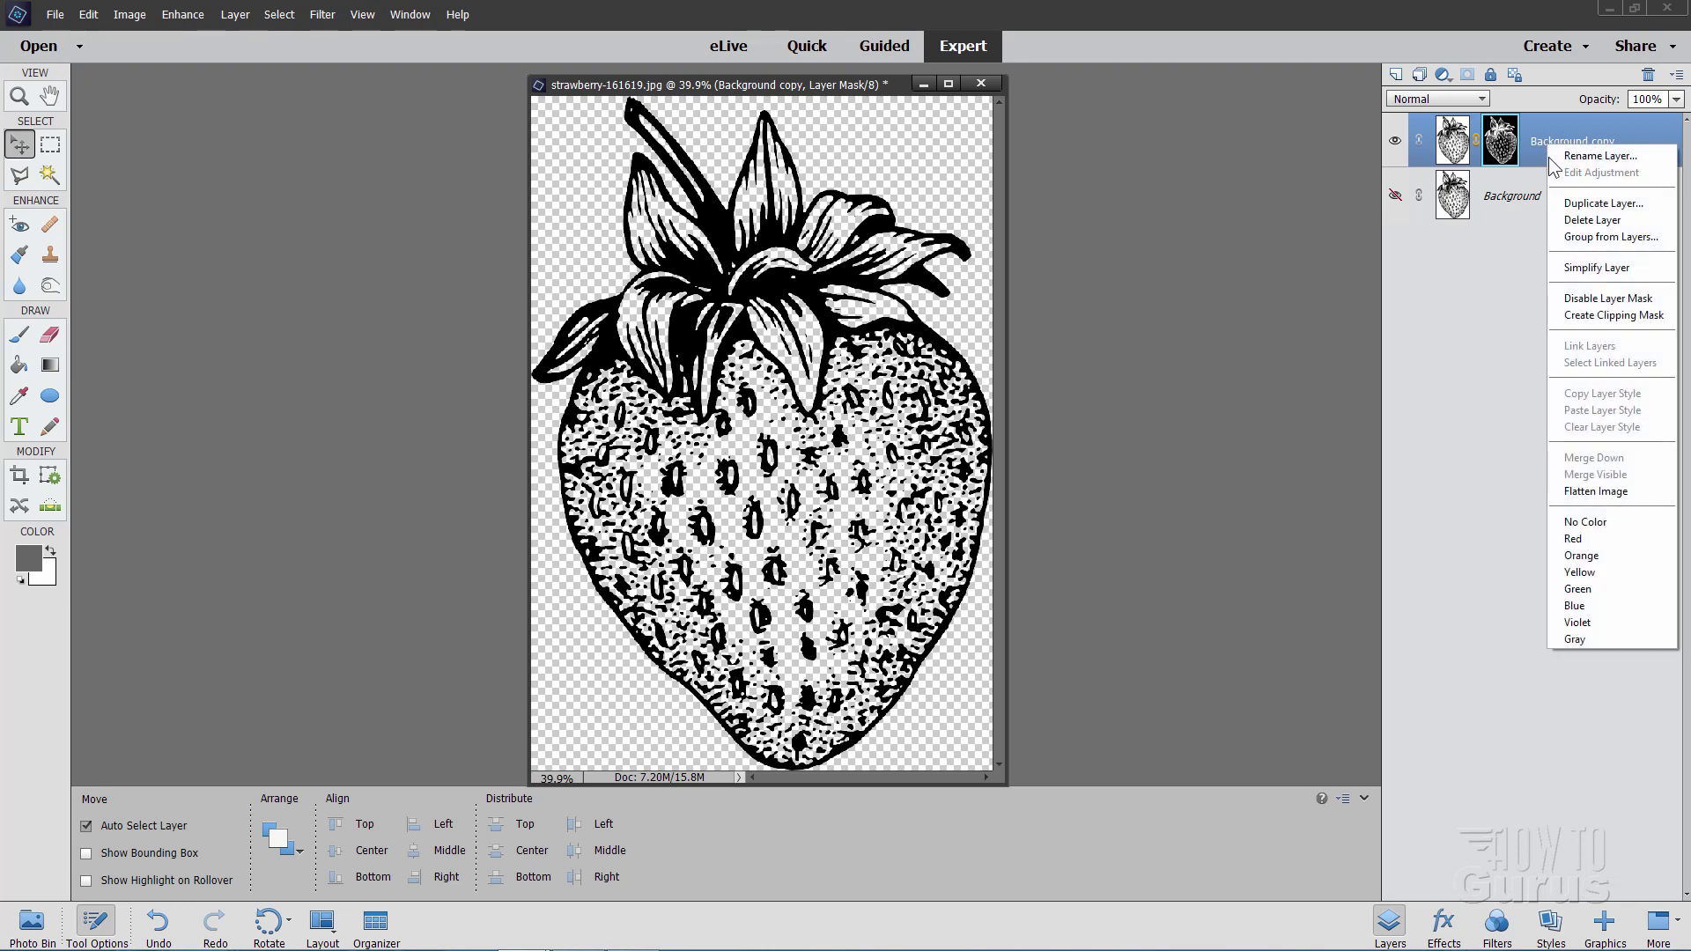
pyautogui.click(1594, 203)
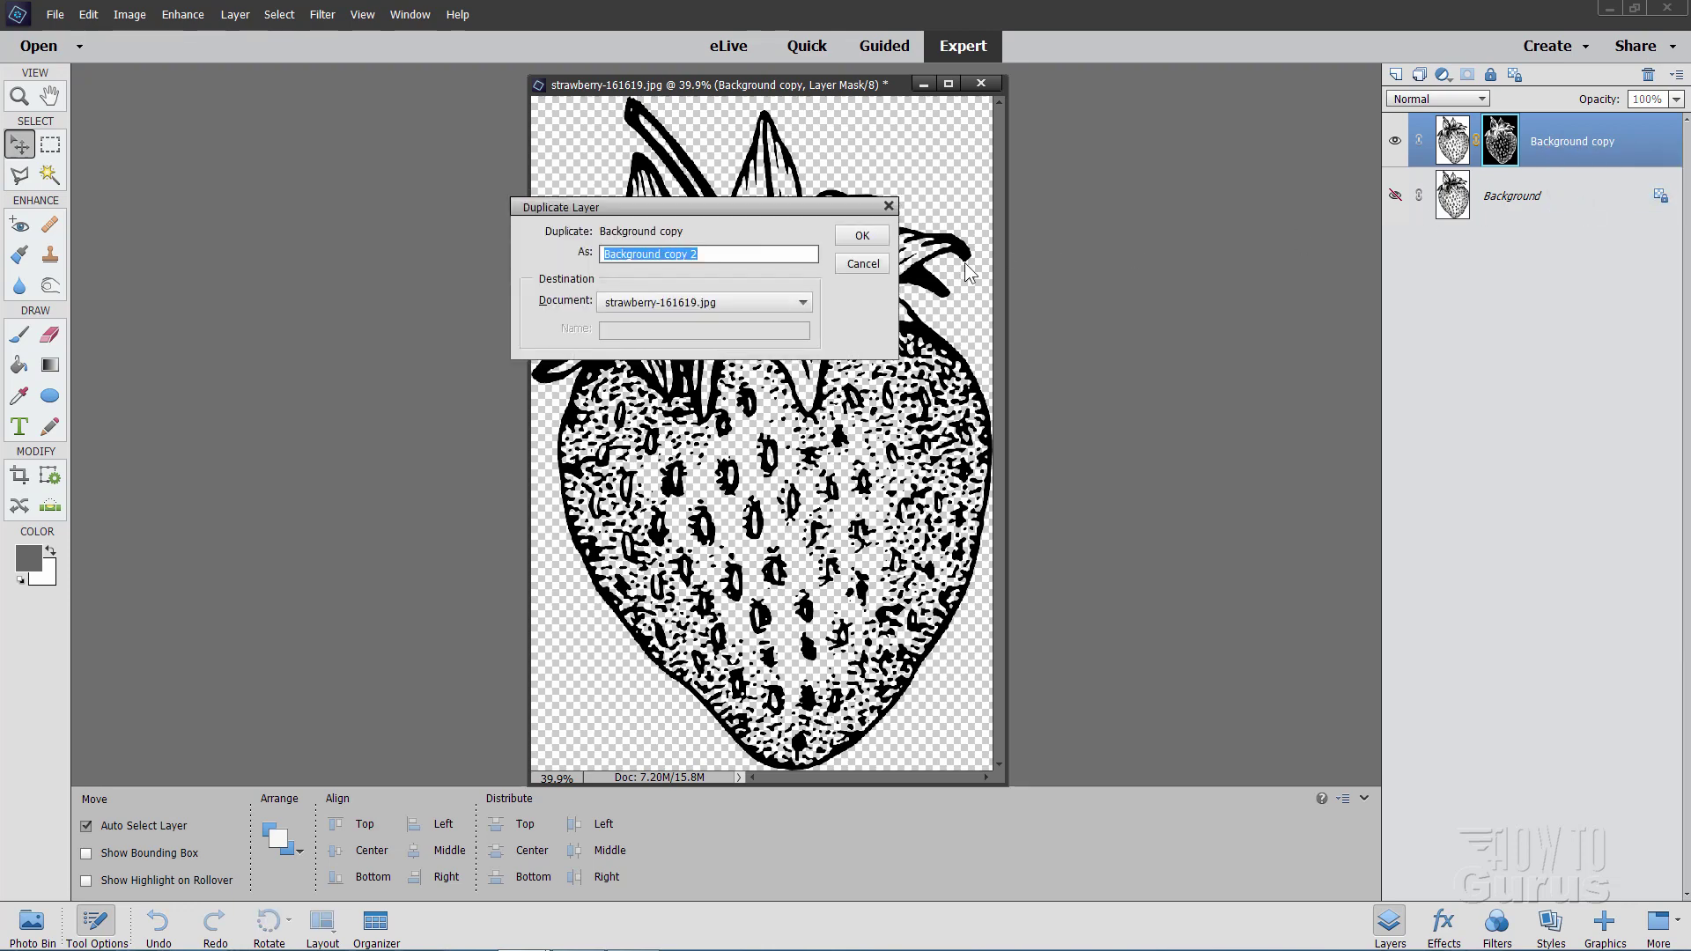
pyautogui.click(862, 237)
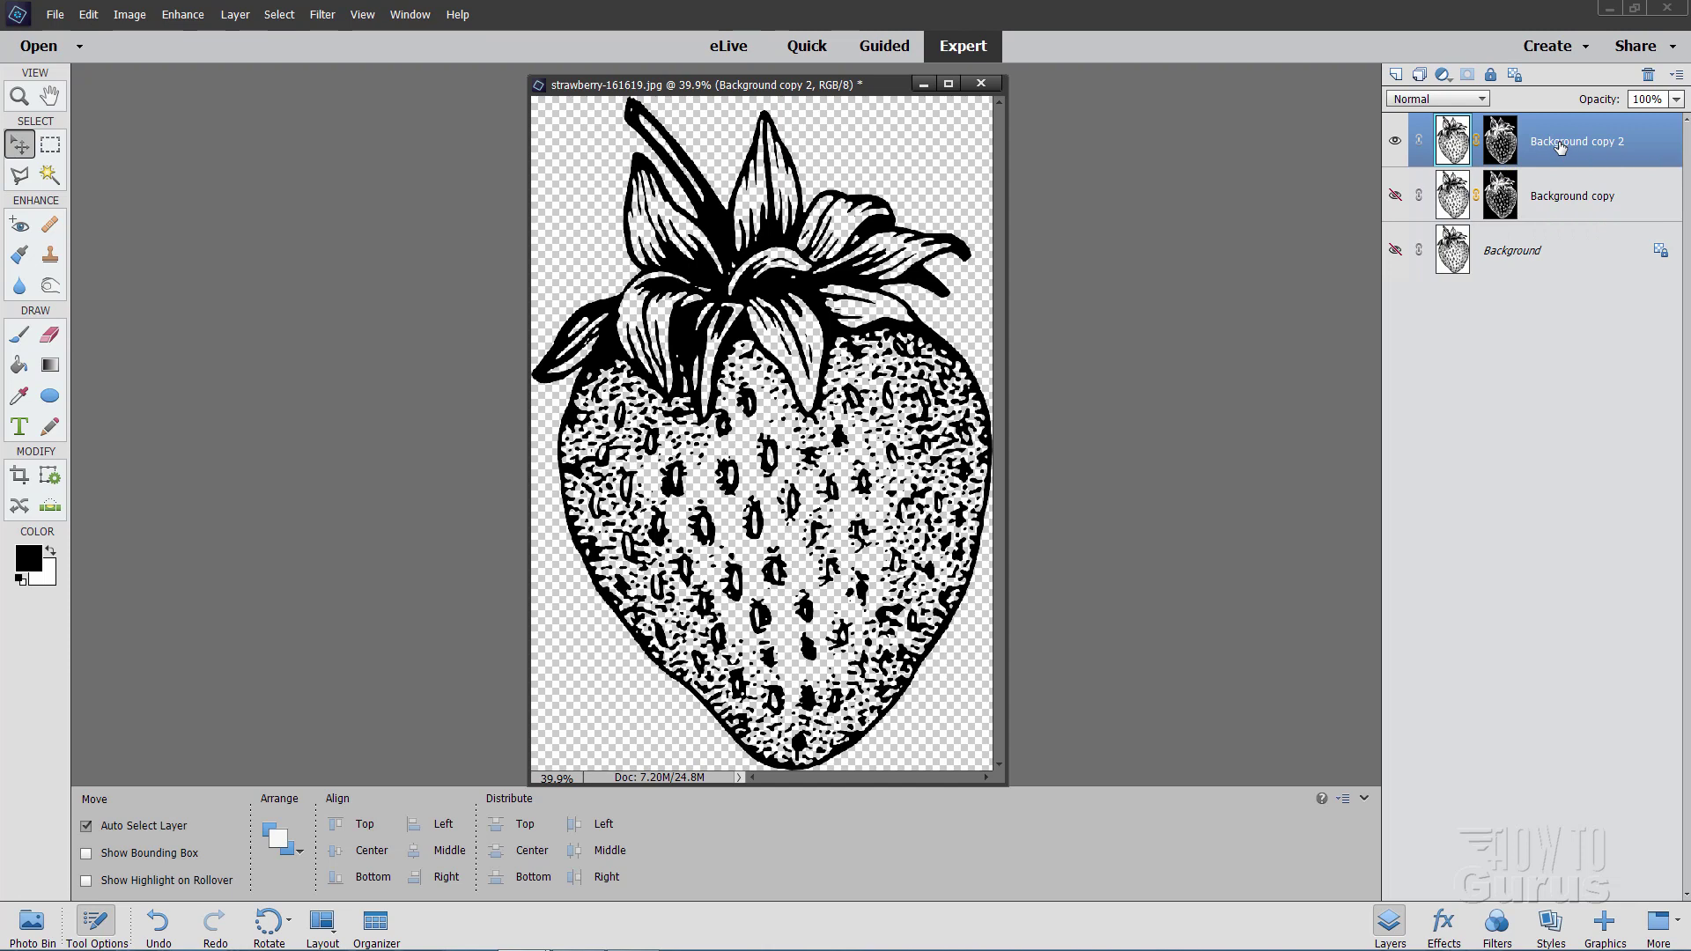
pyautogui.rightClick(1559, 147)
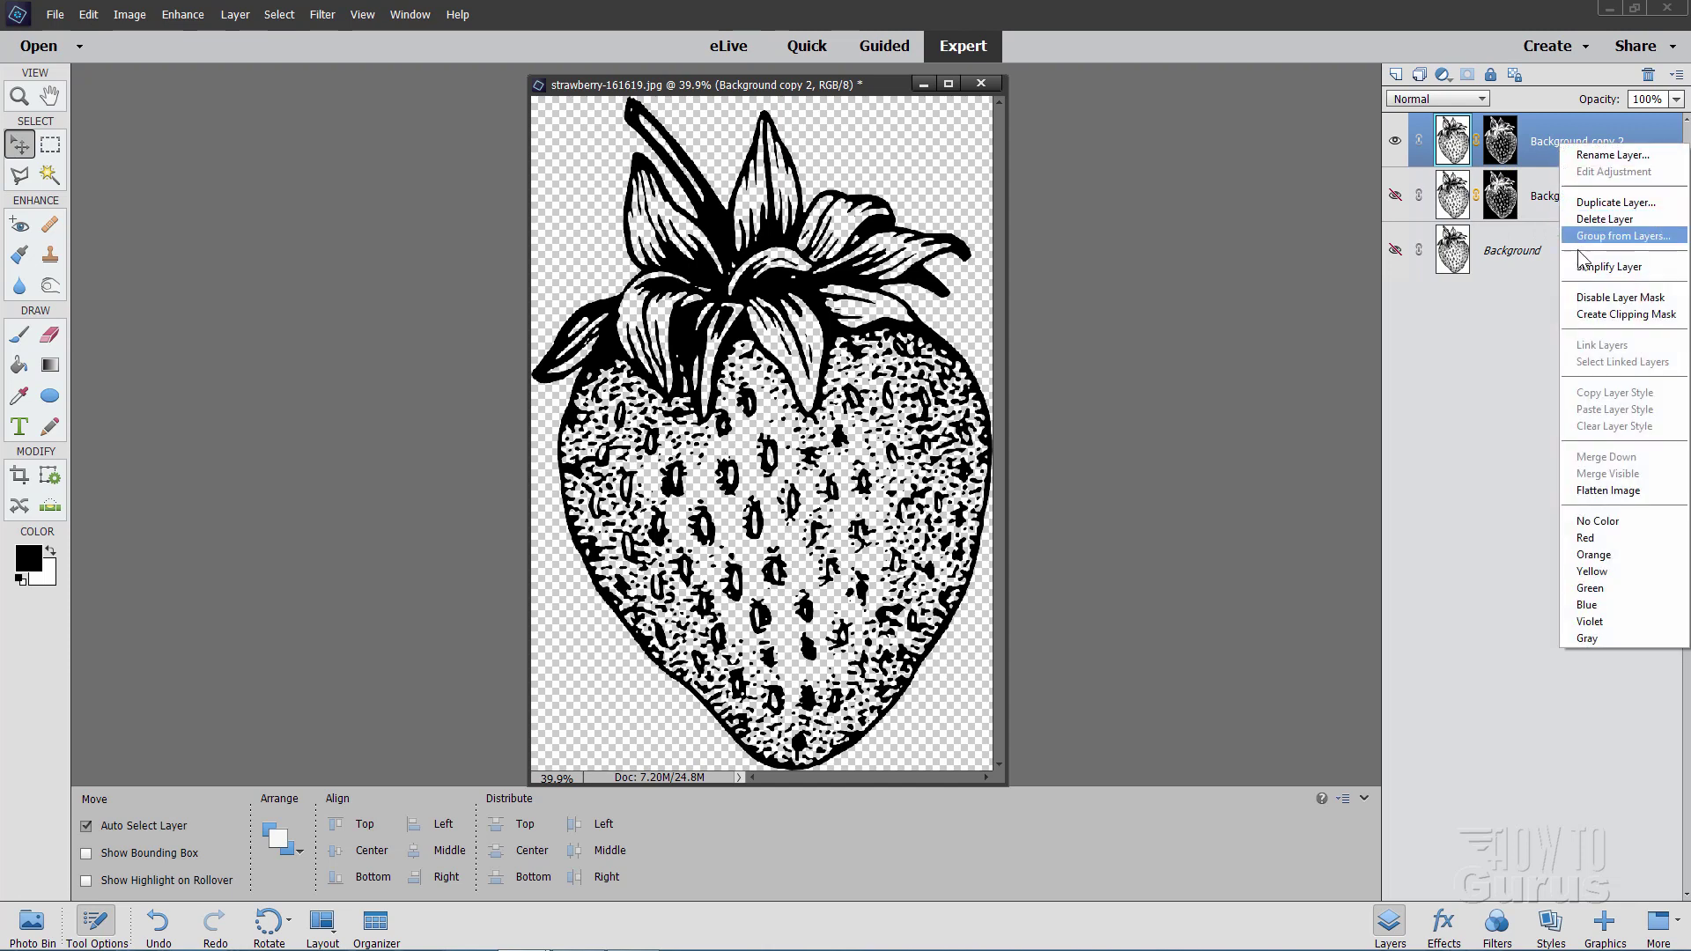
pyautogui.click(1609, 266)
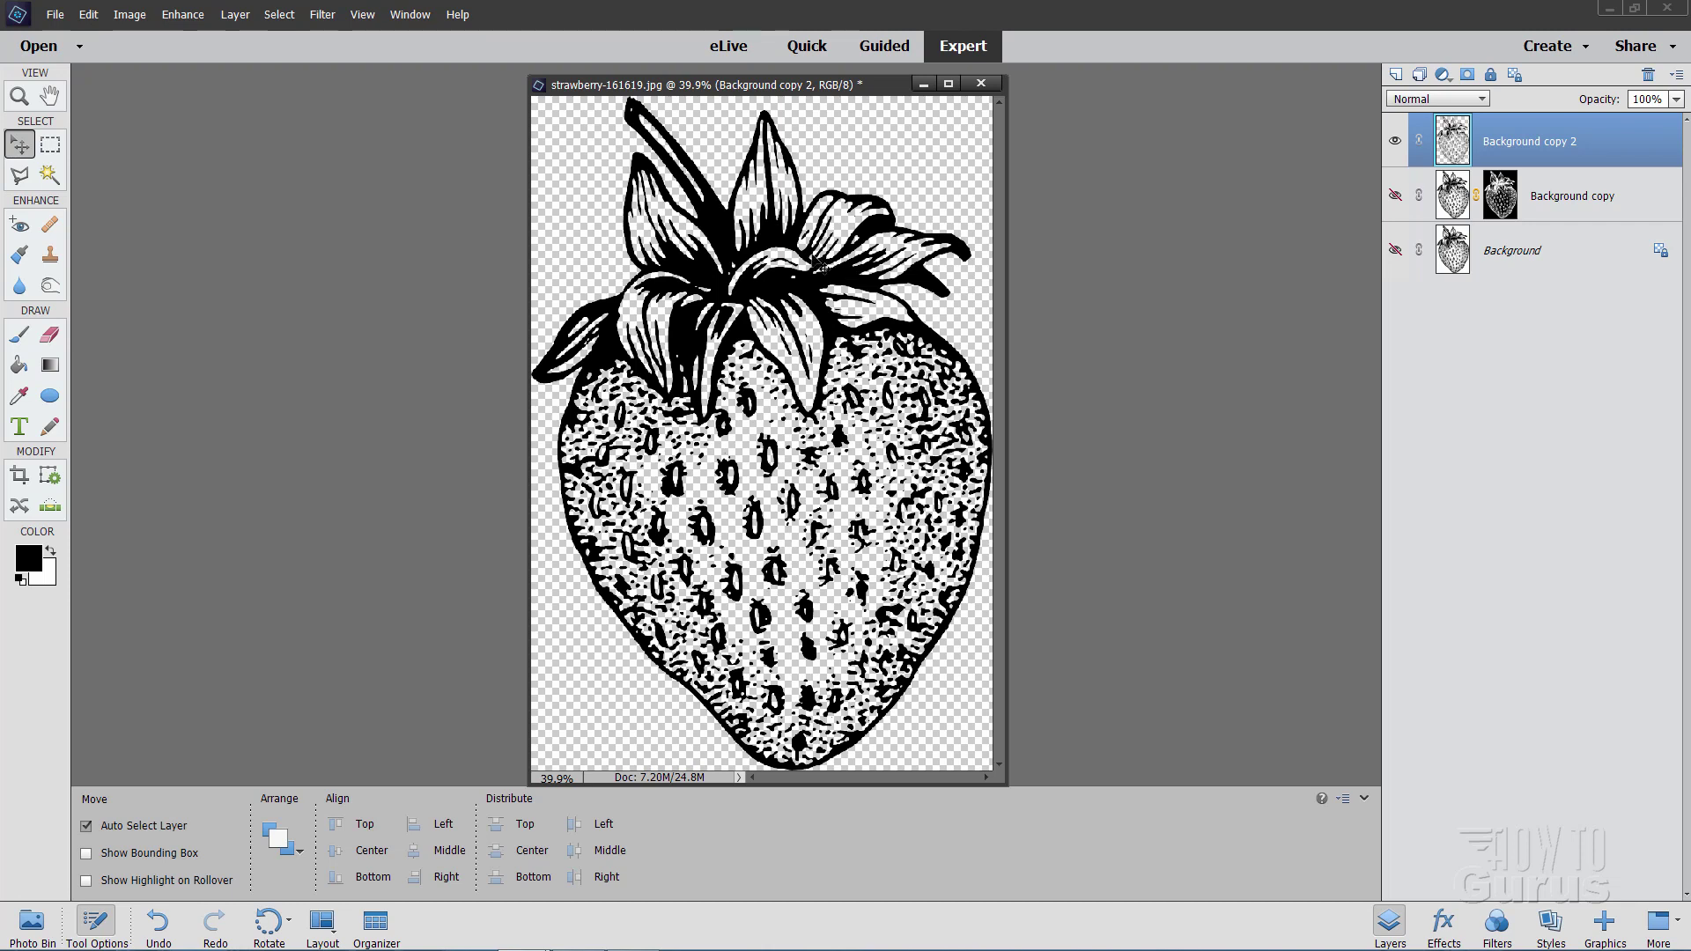
# - Add a new Layer 1 below Background copy 2 and fill it solid black
pyautogui.click(1647, 197)
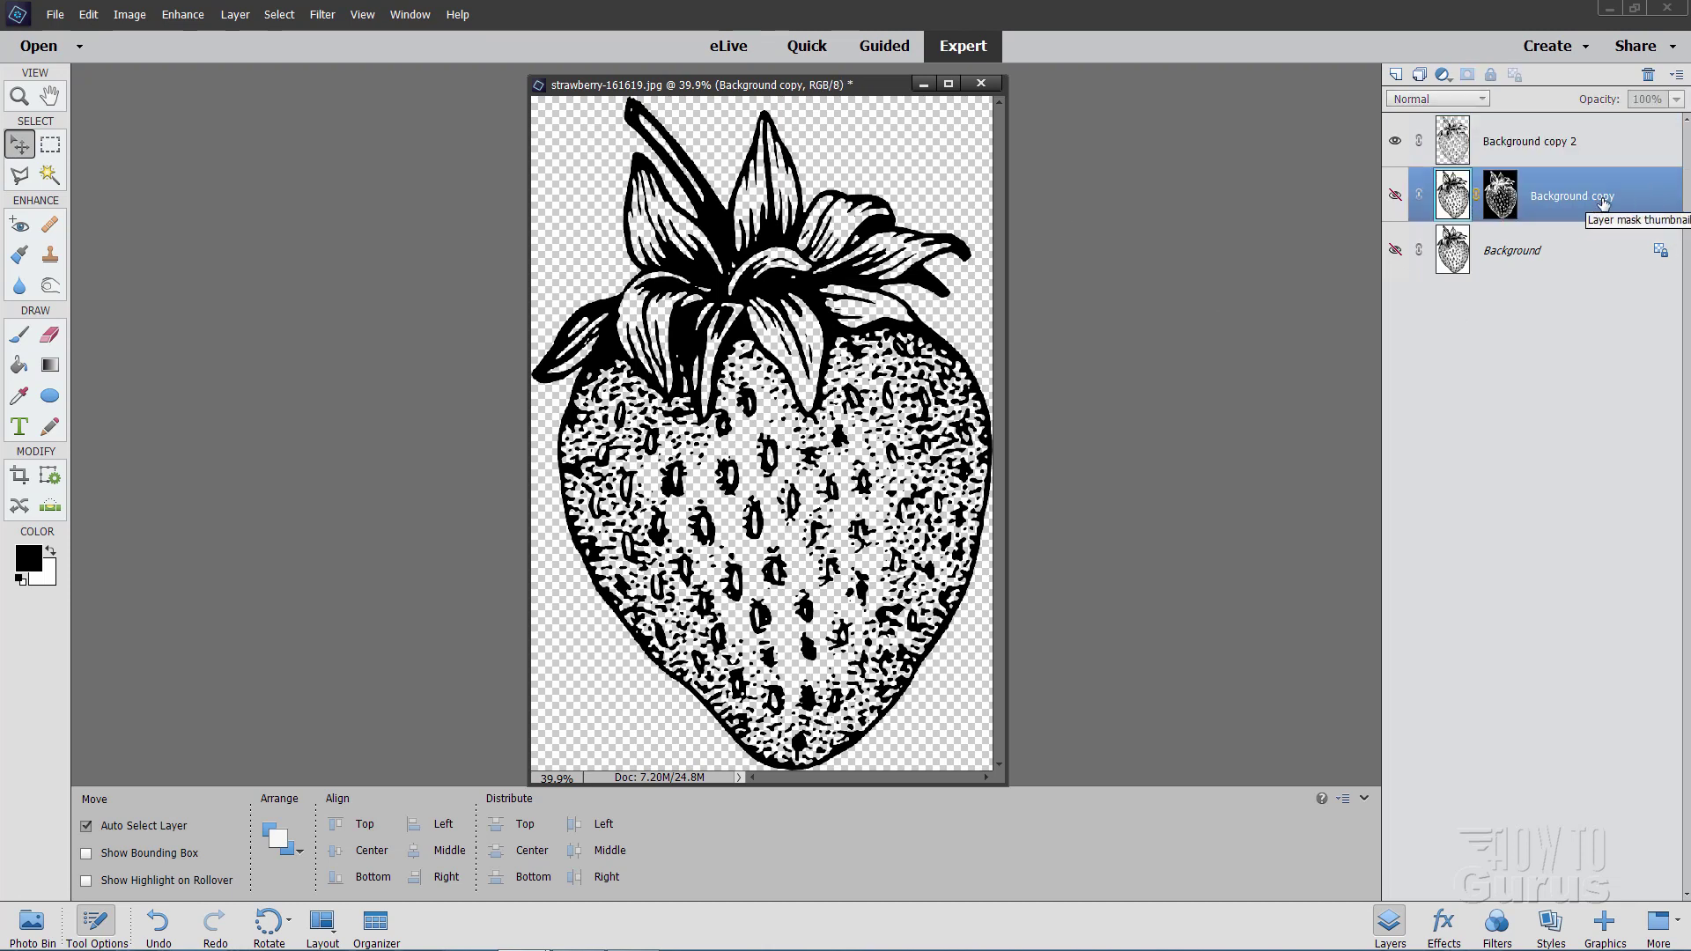
pyautogui.click(1395, 75)
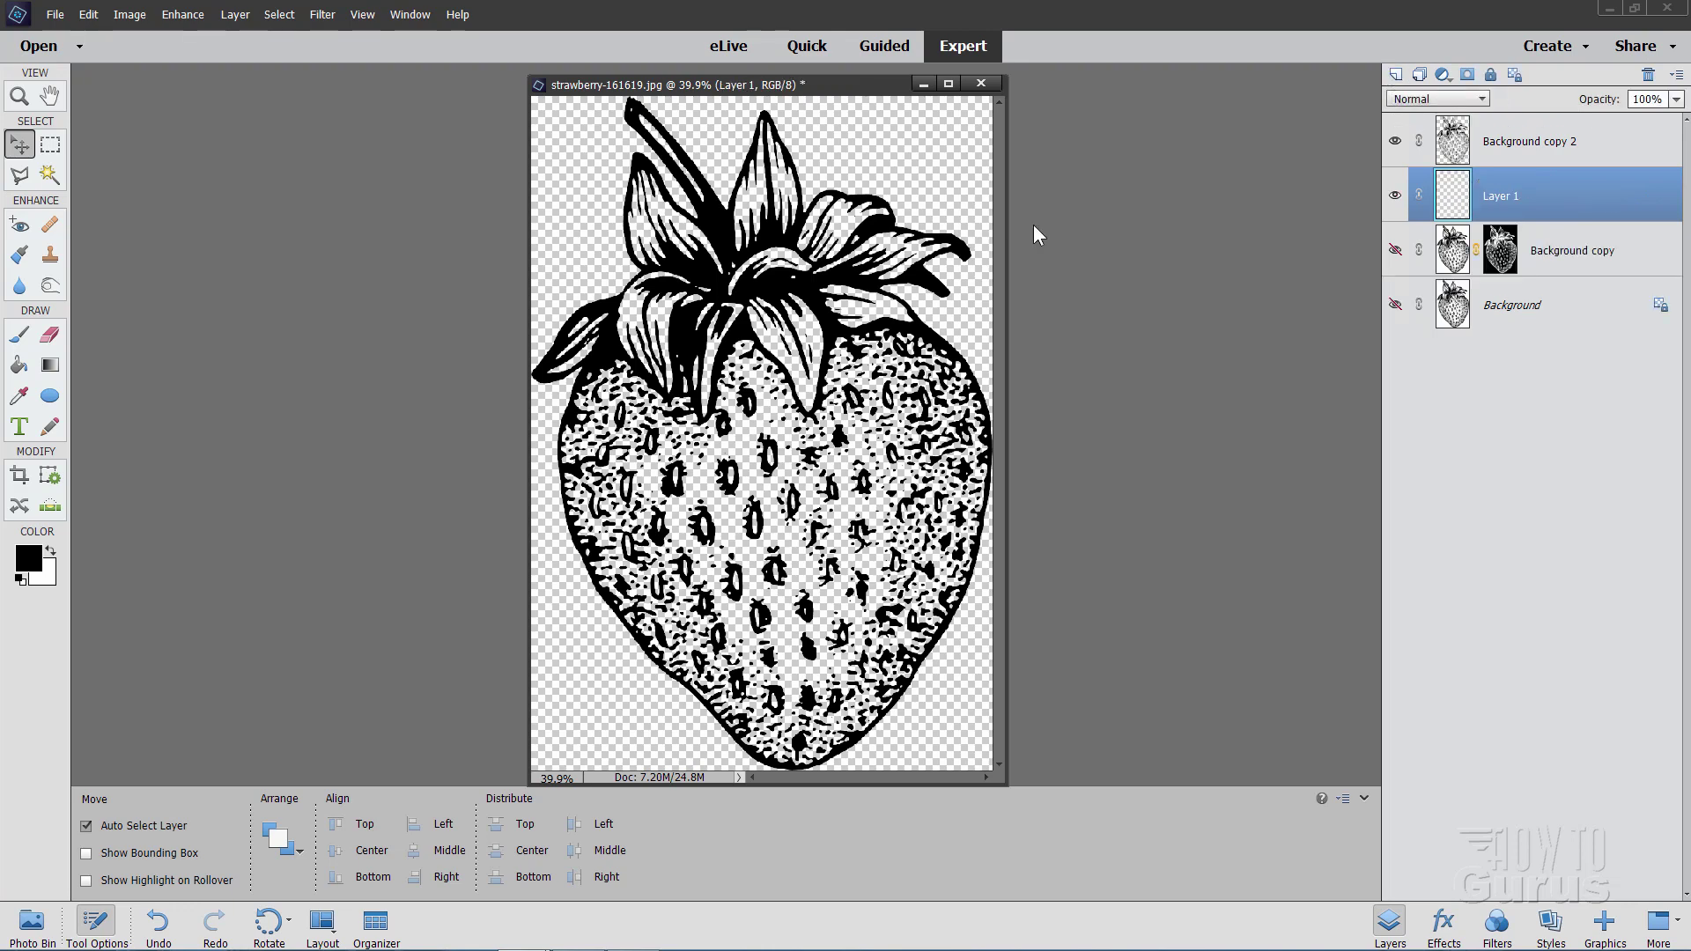
pyautogui.click(19, 364)
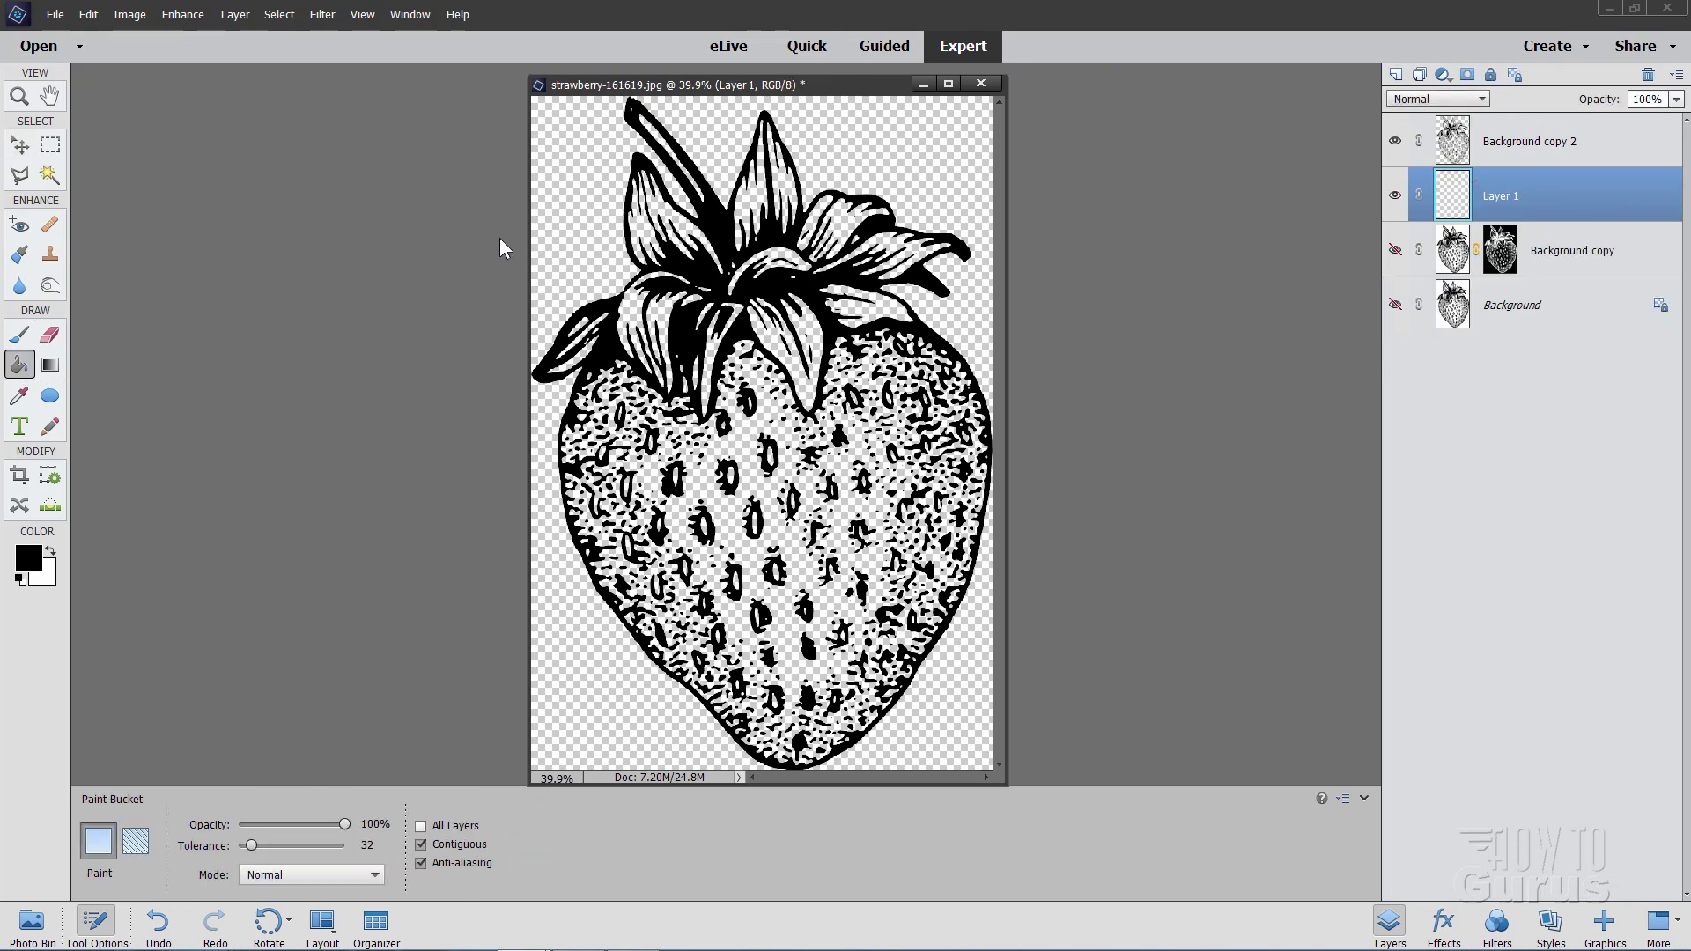
pyautogui.click(555, 227)
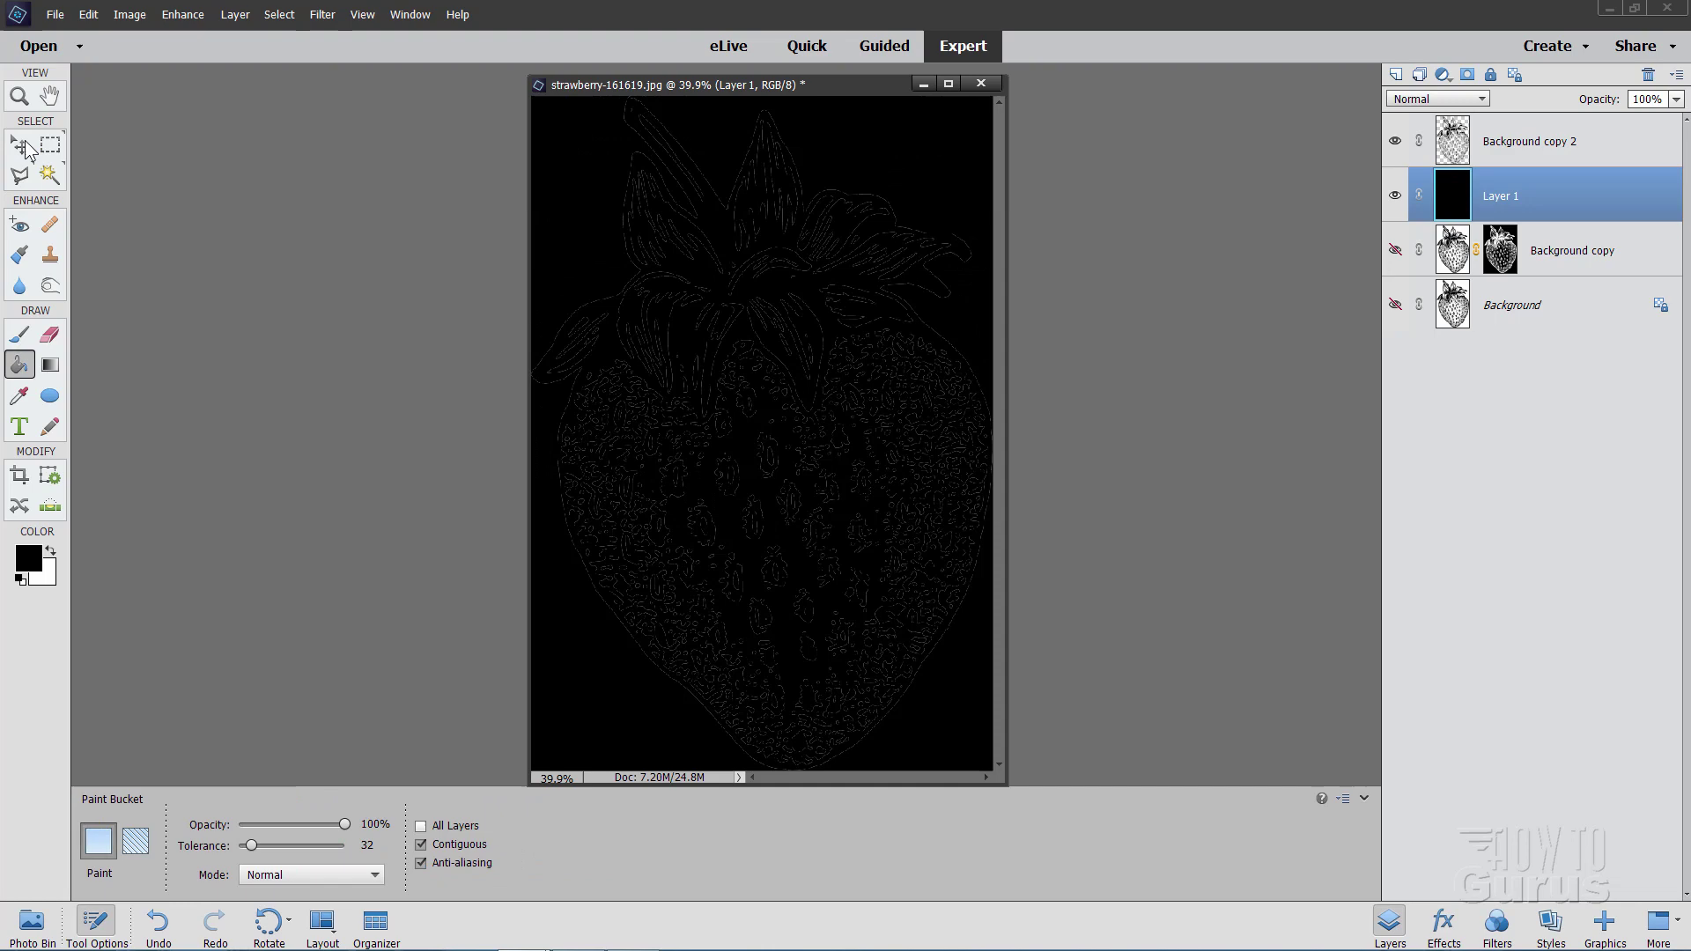
# - Zoom in to inspect the outline edges against black, zoom out, and select Background copy 2
pyautogui.click(27, 98)
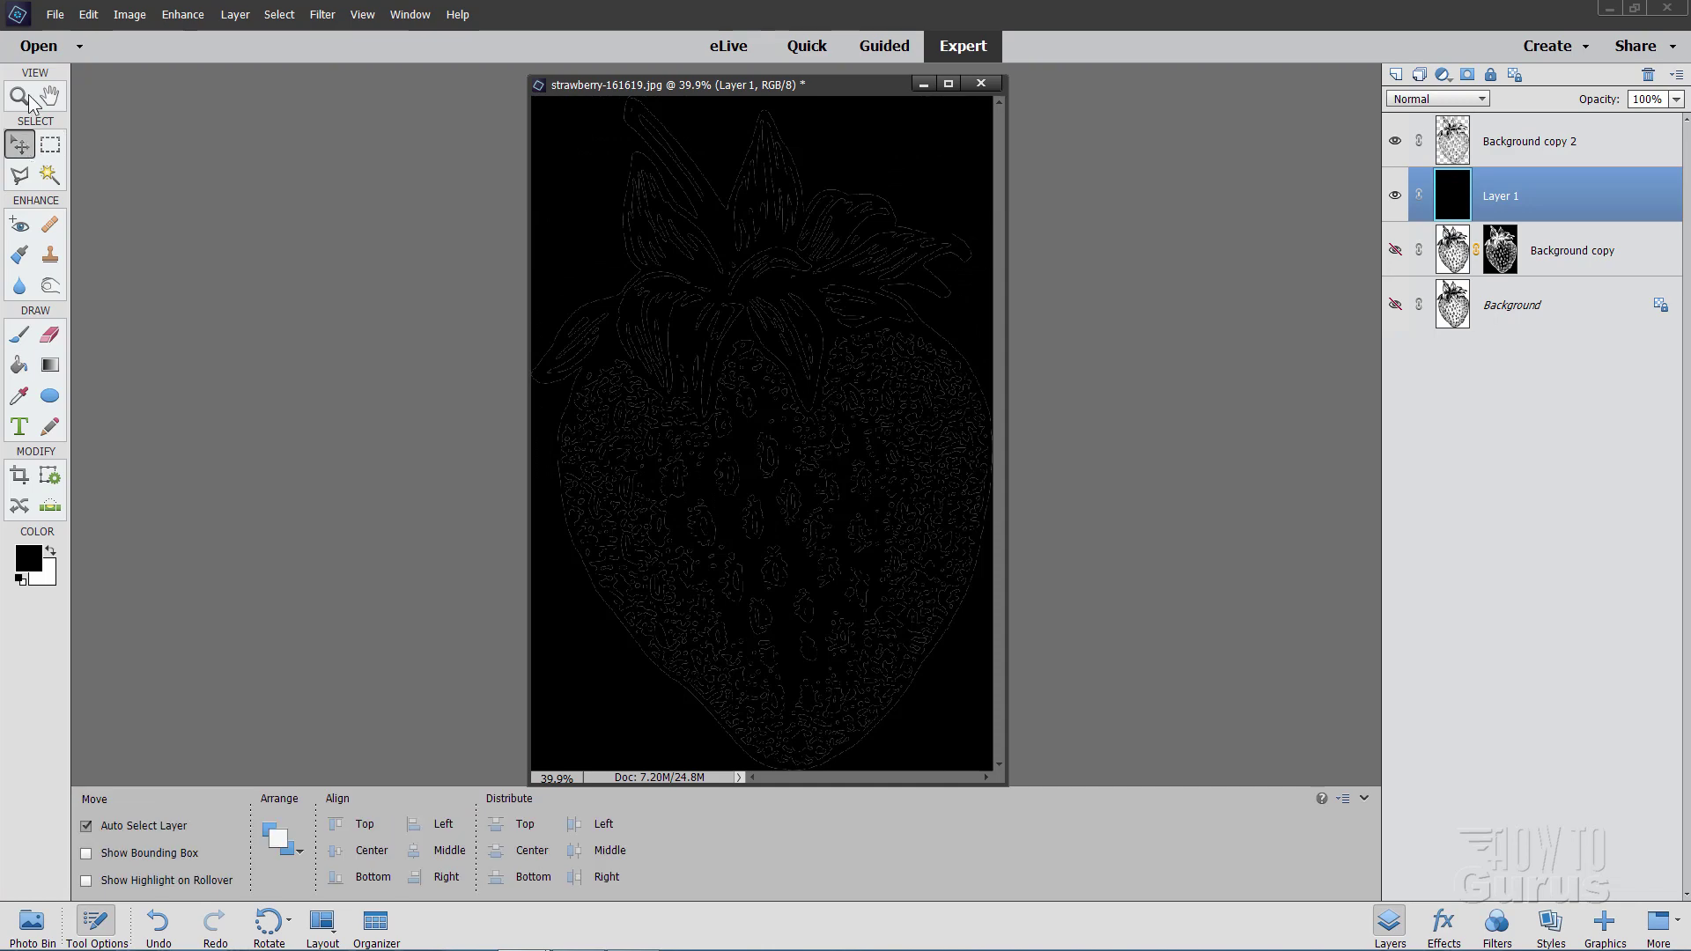
pyautogui.click(623, 377)
pyautogui.click(646, 421)
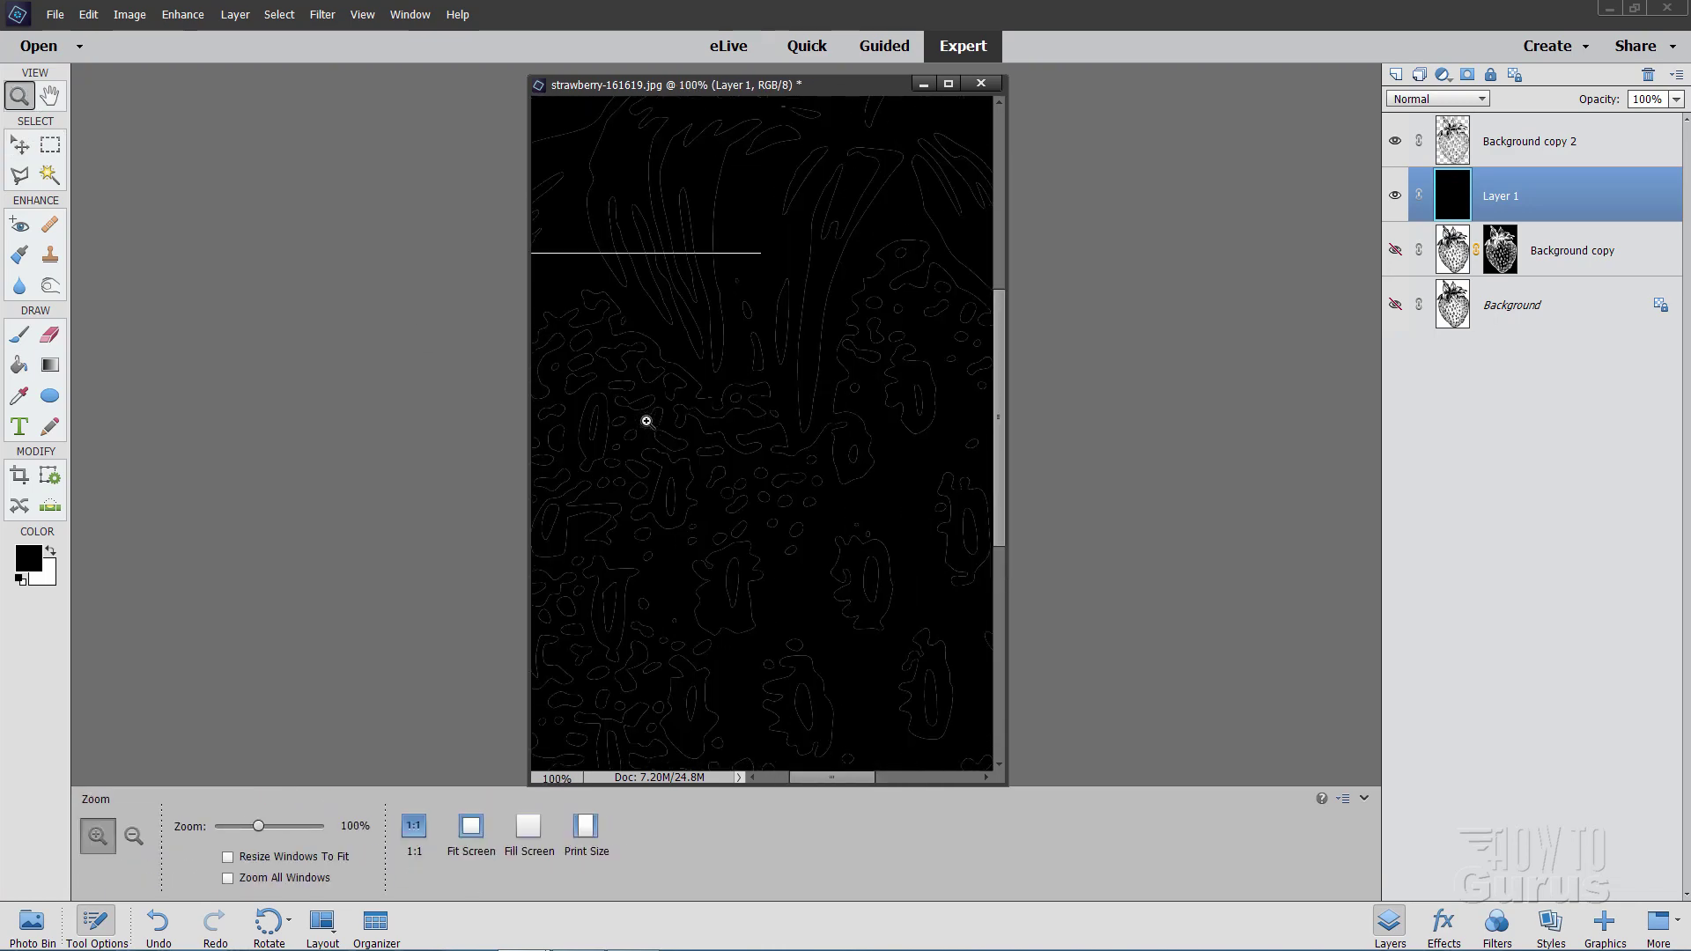
pyautogui.click(647, 421)
pyautogui.click(646, 421)
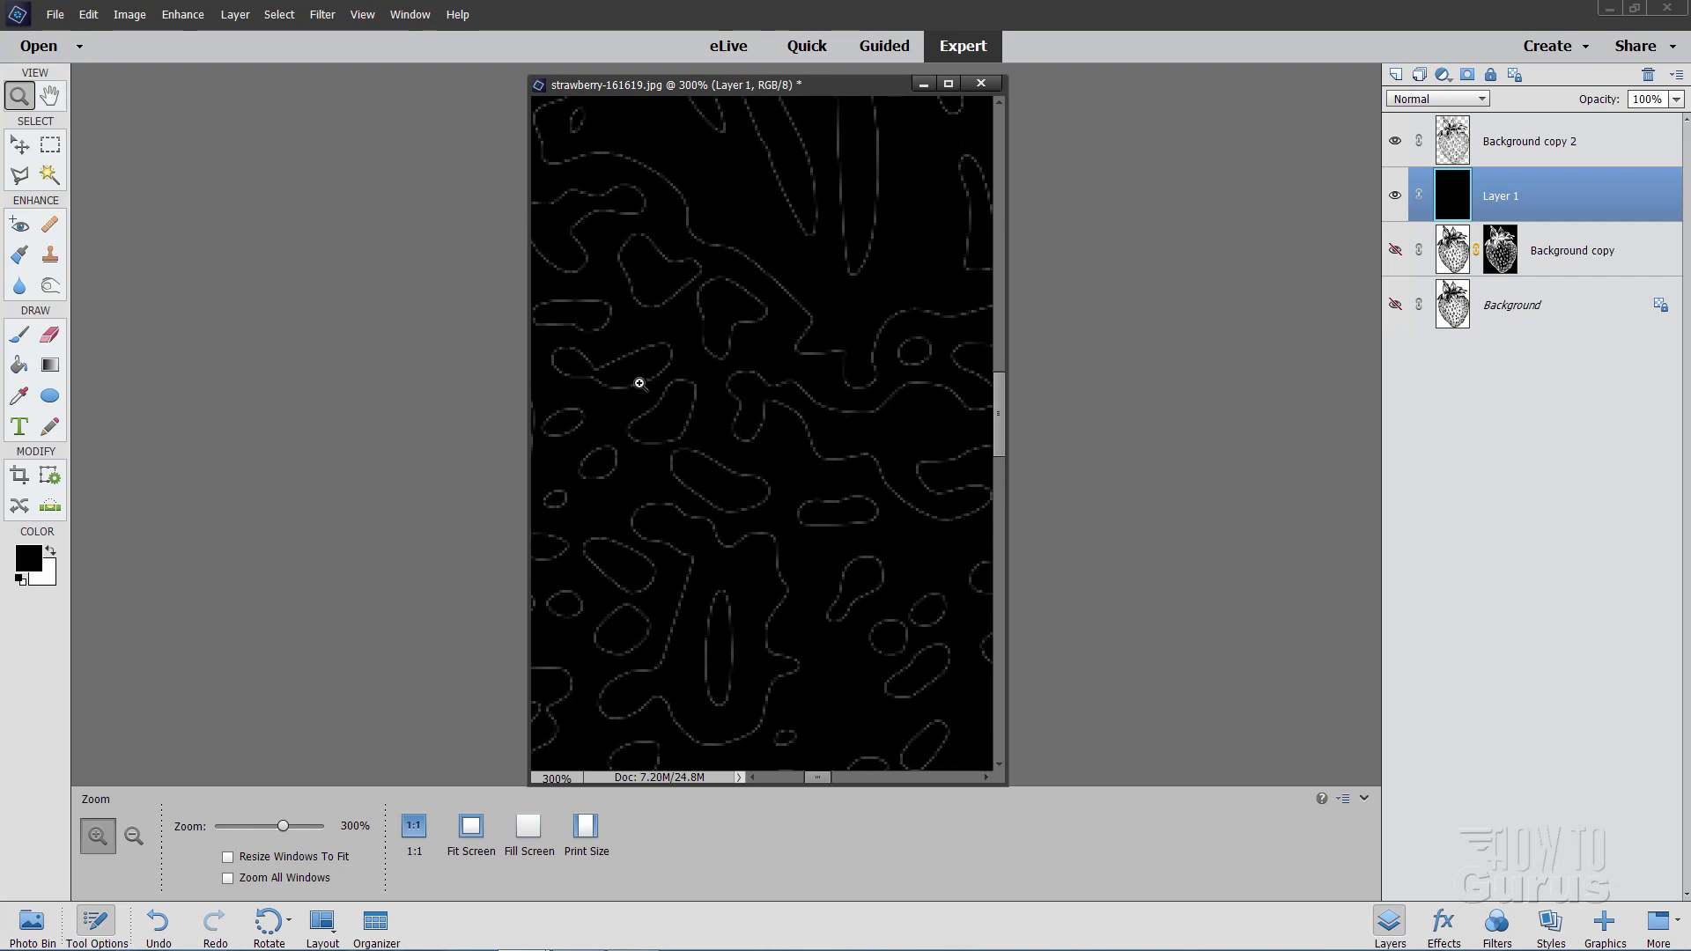
pyautogui.click(471, 825)
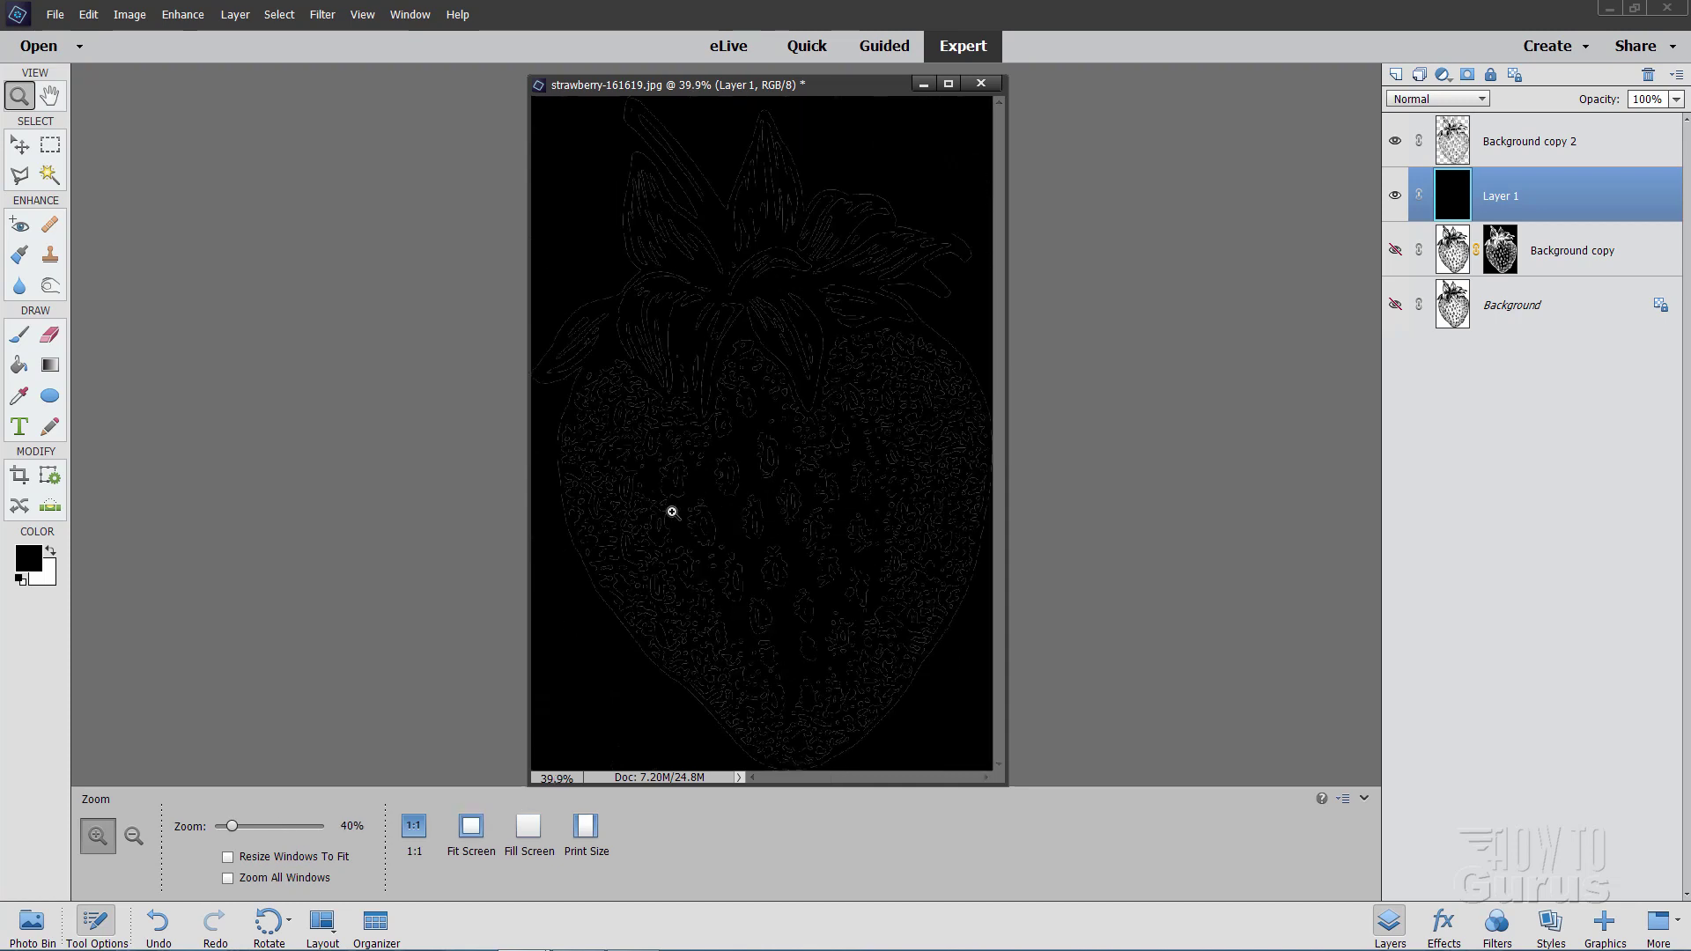
pyautogui.click(21, 150)
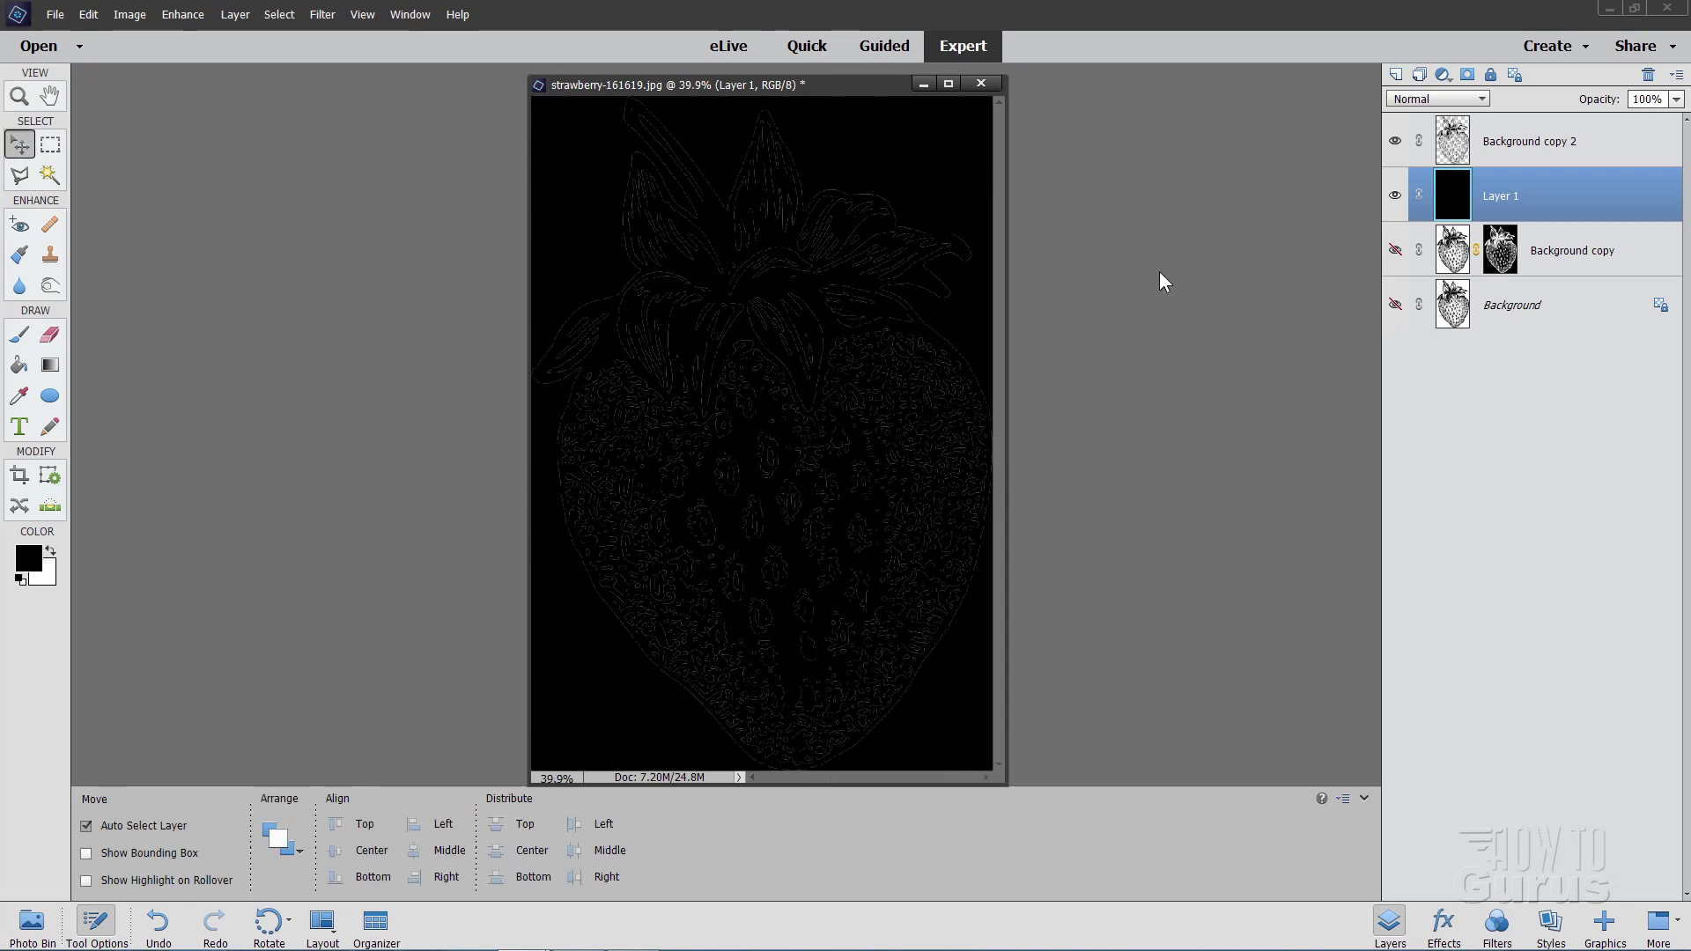
pyautogui.click(1464, 158)
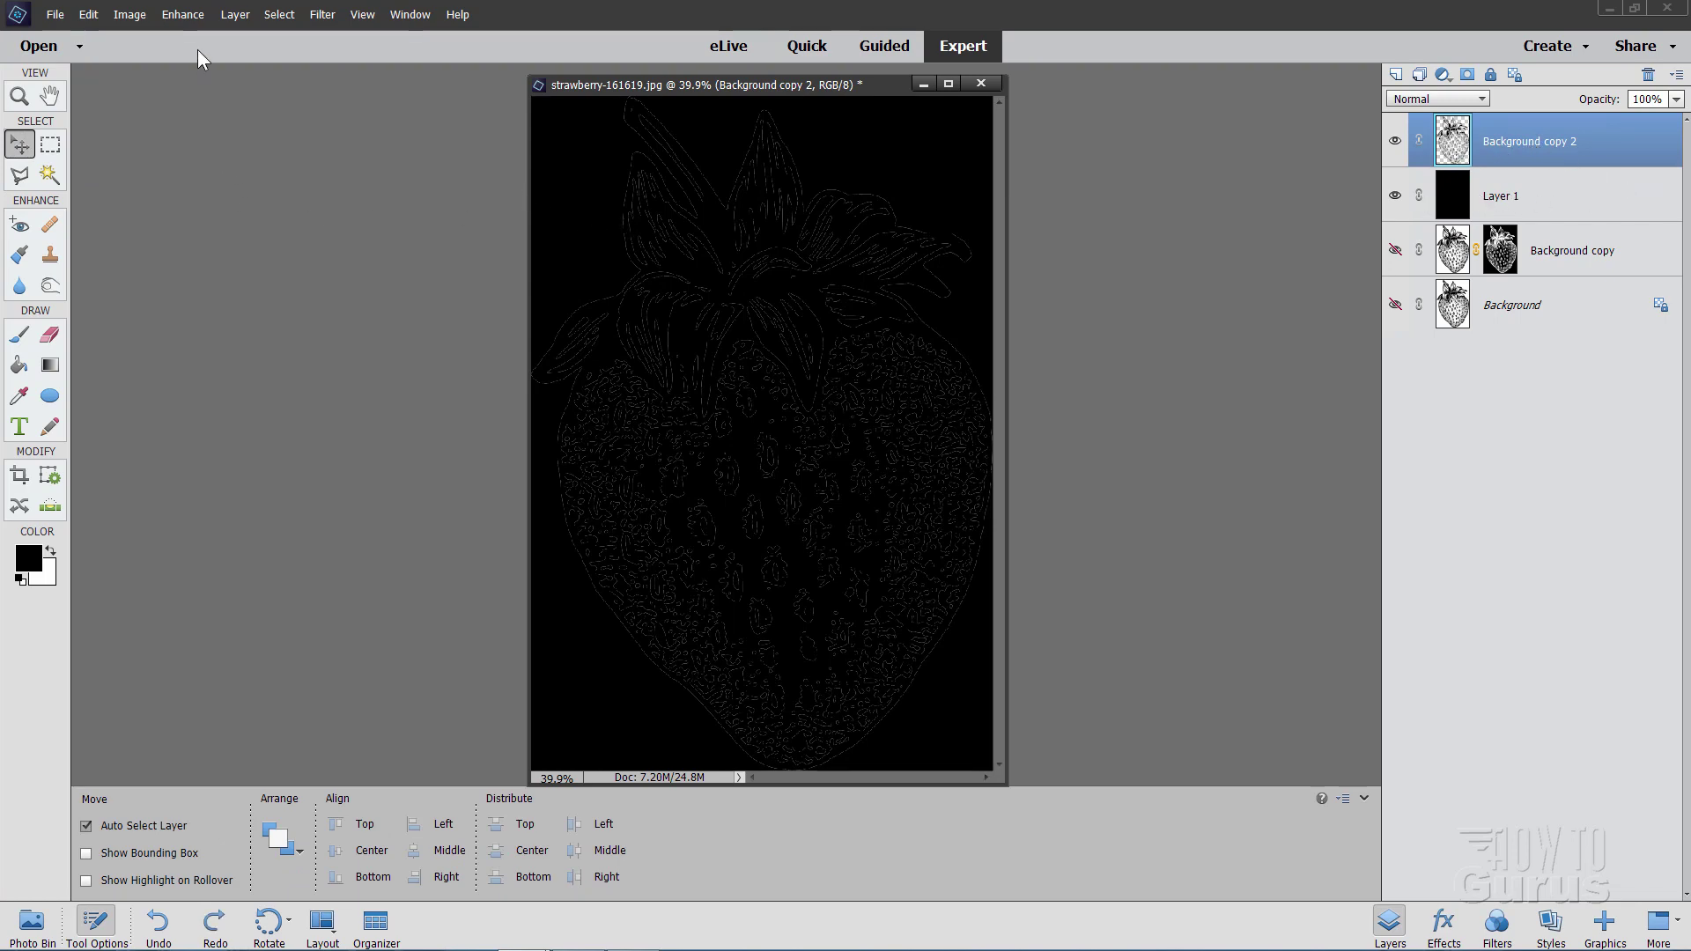
pyautogui.click(182, 16)
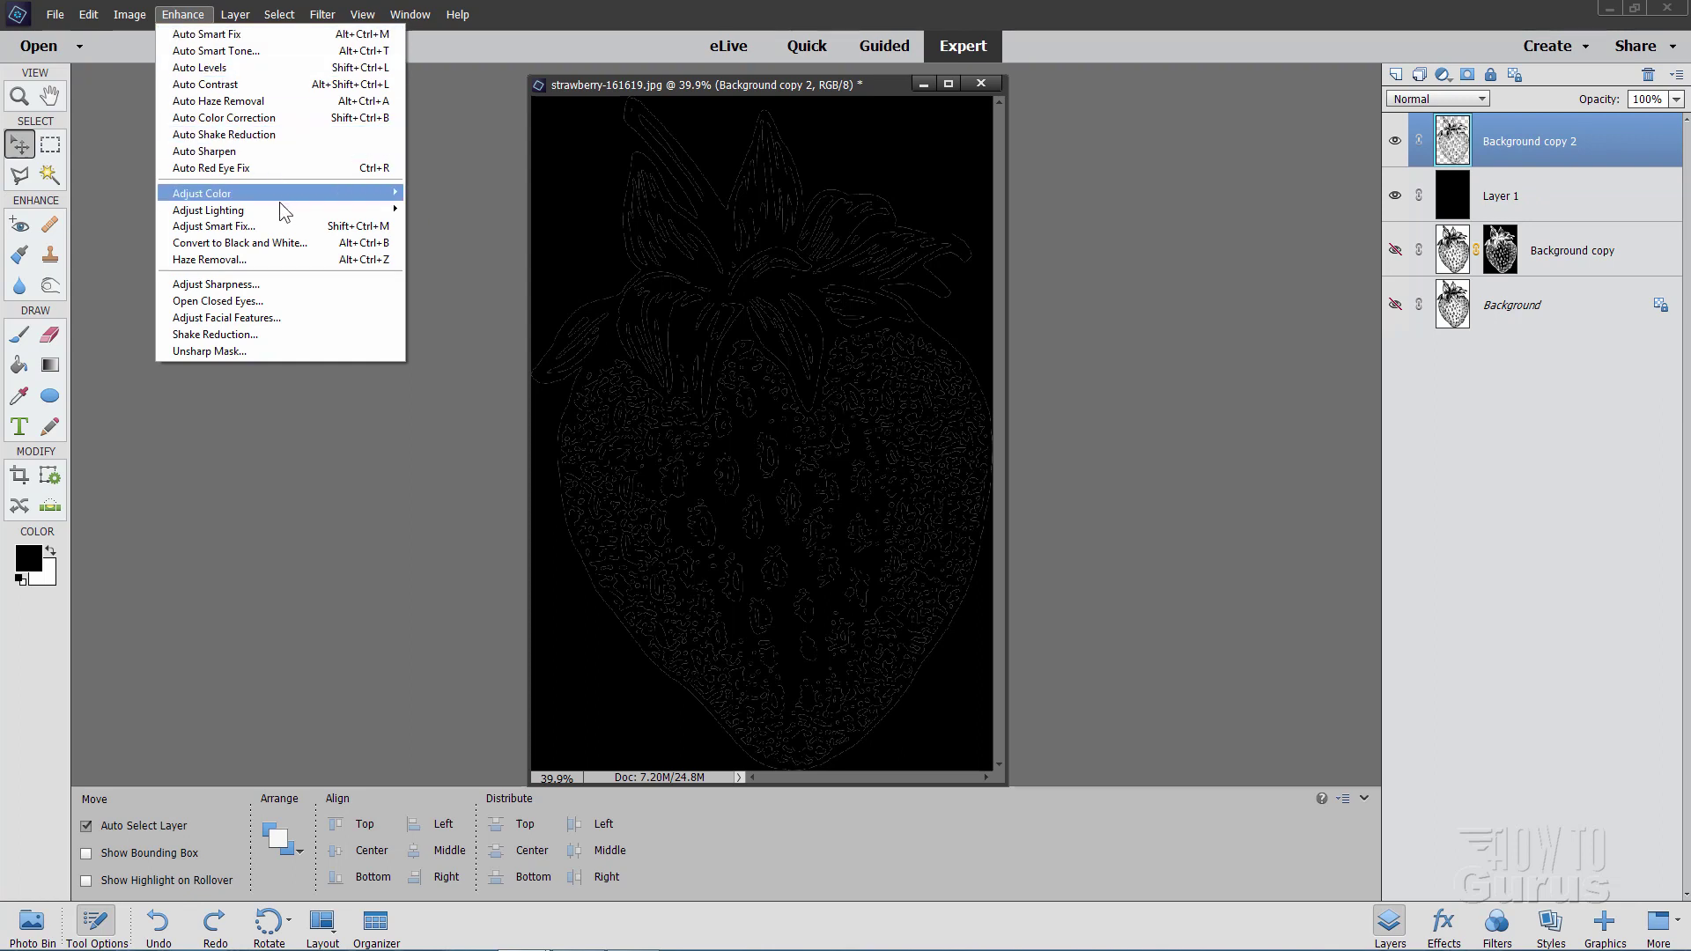
pyautogui.moveTo(208, 209)
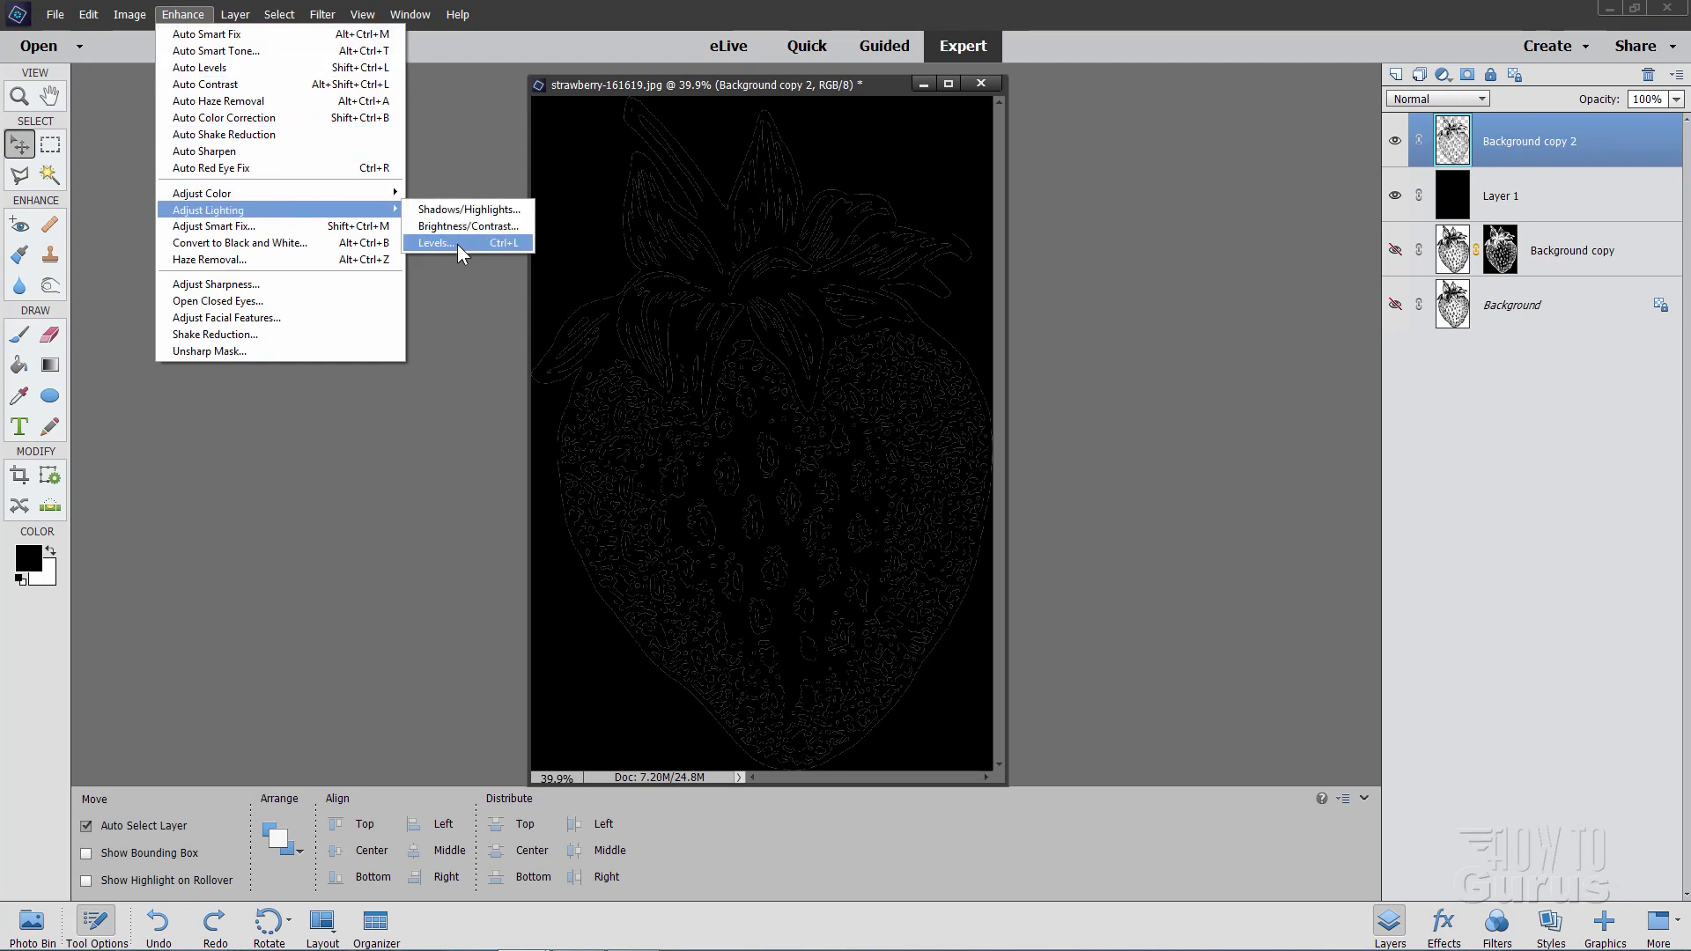
# - Apply Levels to Background copy 2 with input black point 253
pyautogui.click(457, 245)
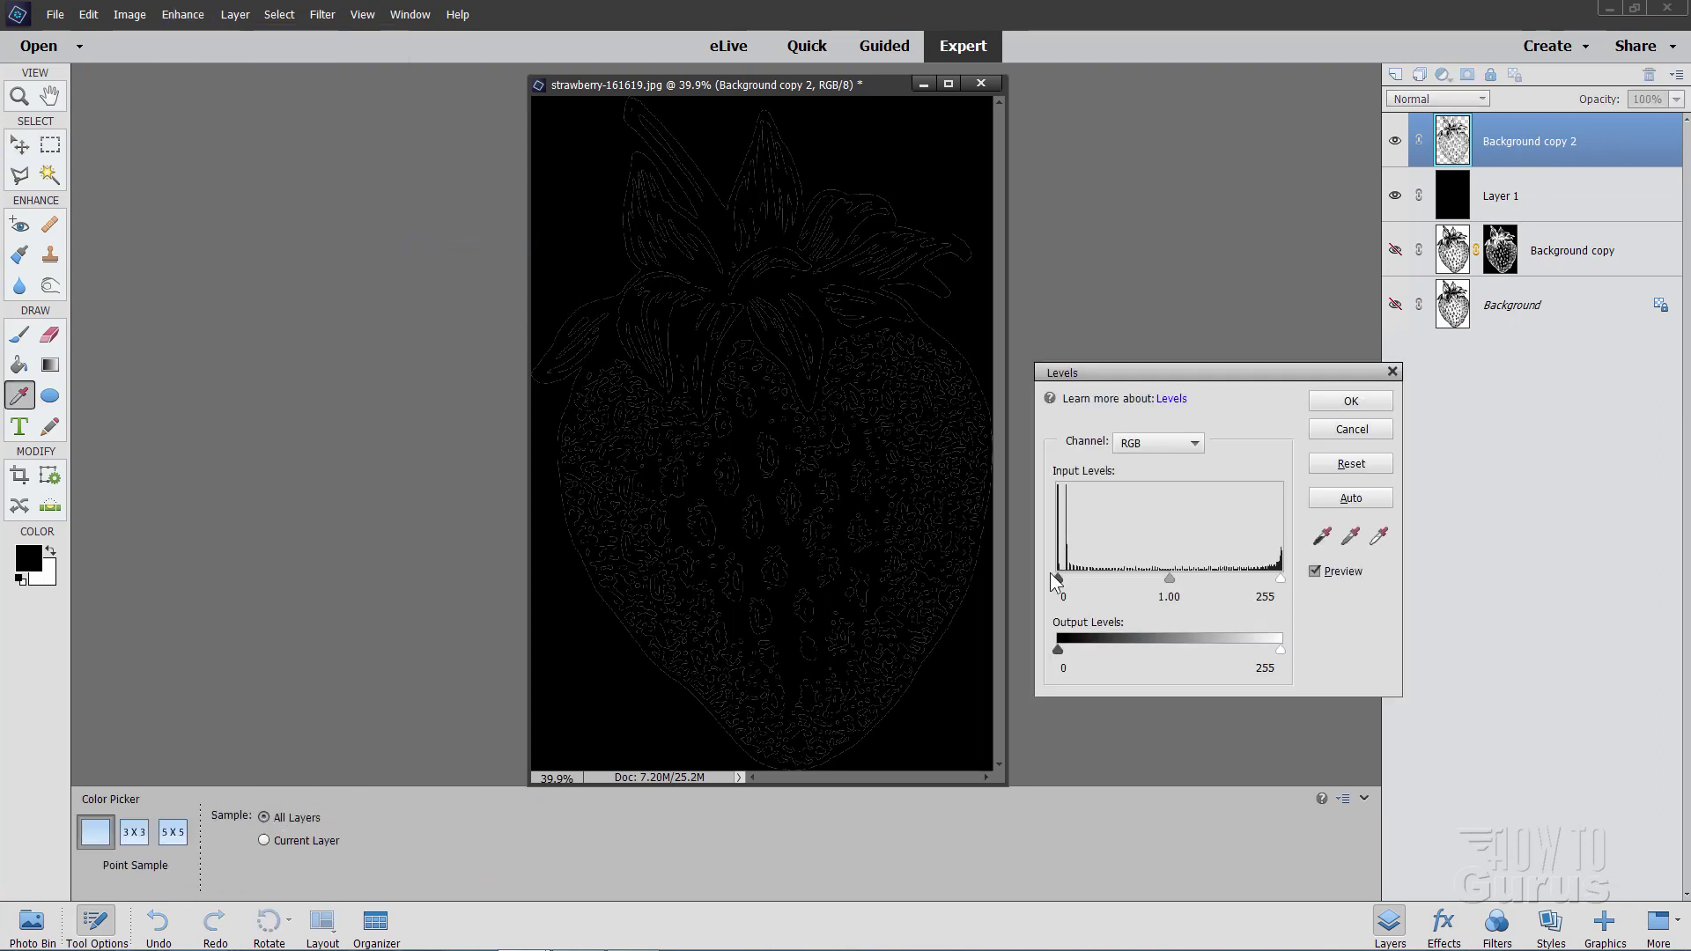
pyautogui.moveTo(1059, 577); pyautogui.dragTo(1279, 577)
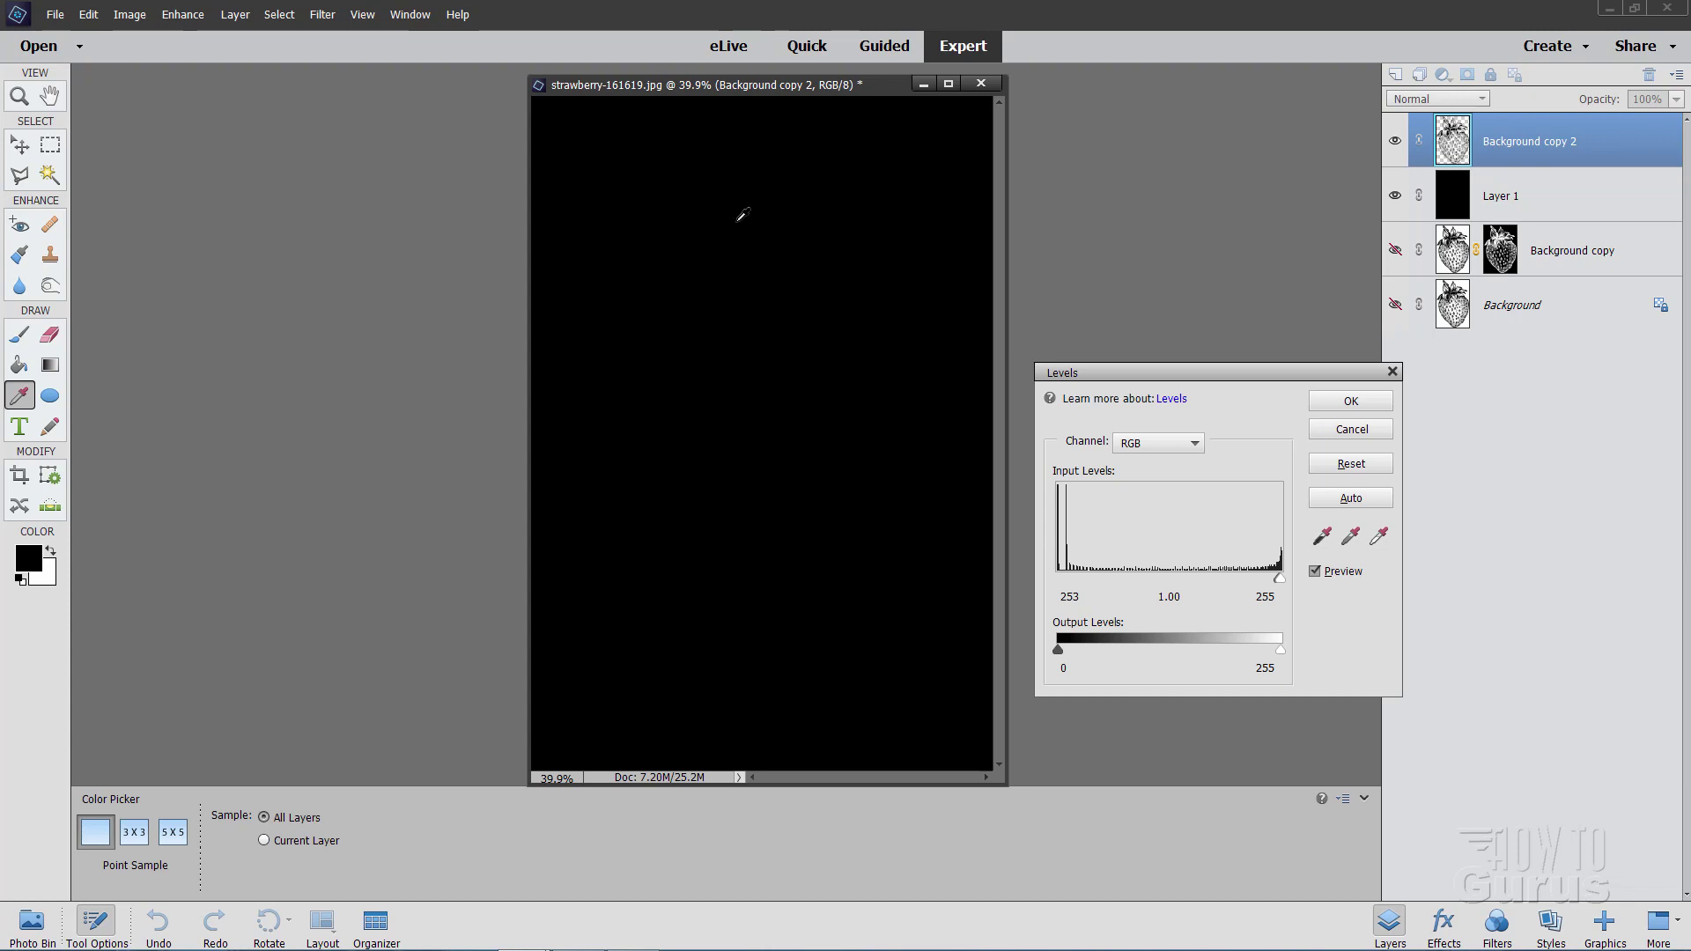
pyautogui.click(1314, 572)
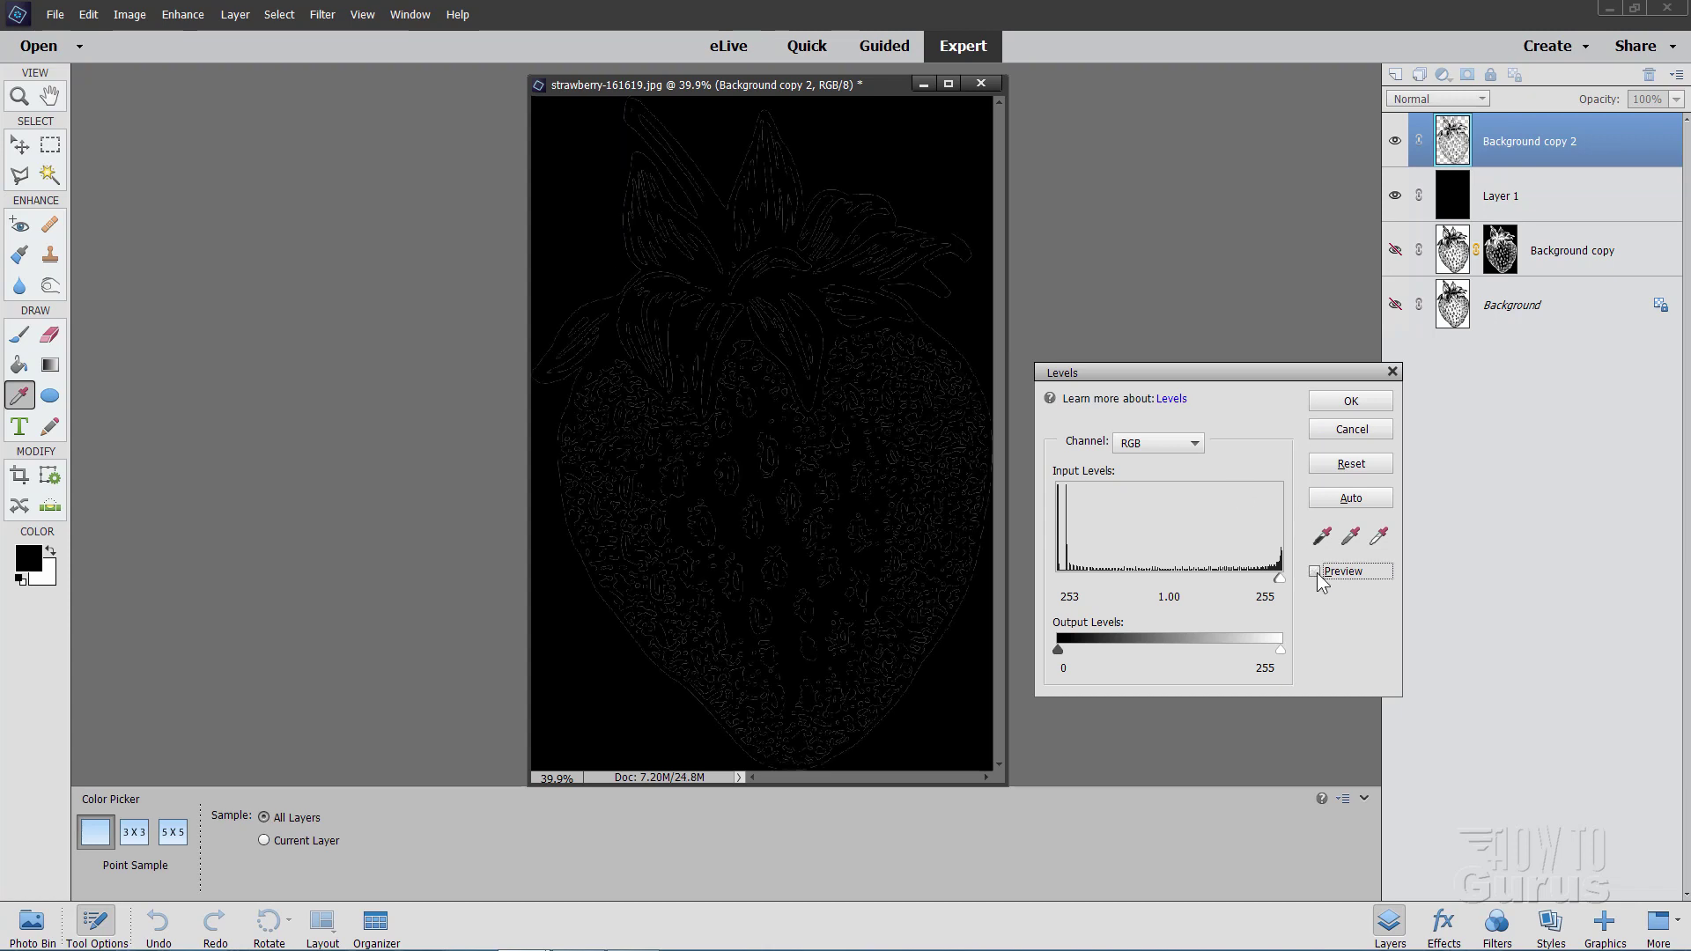
pyautogui.click(1314, 572)
pyautogui.click(1351, 402)
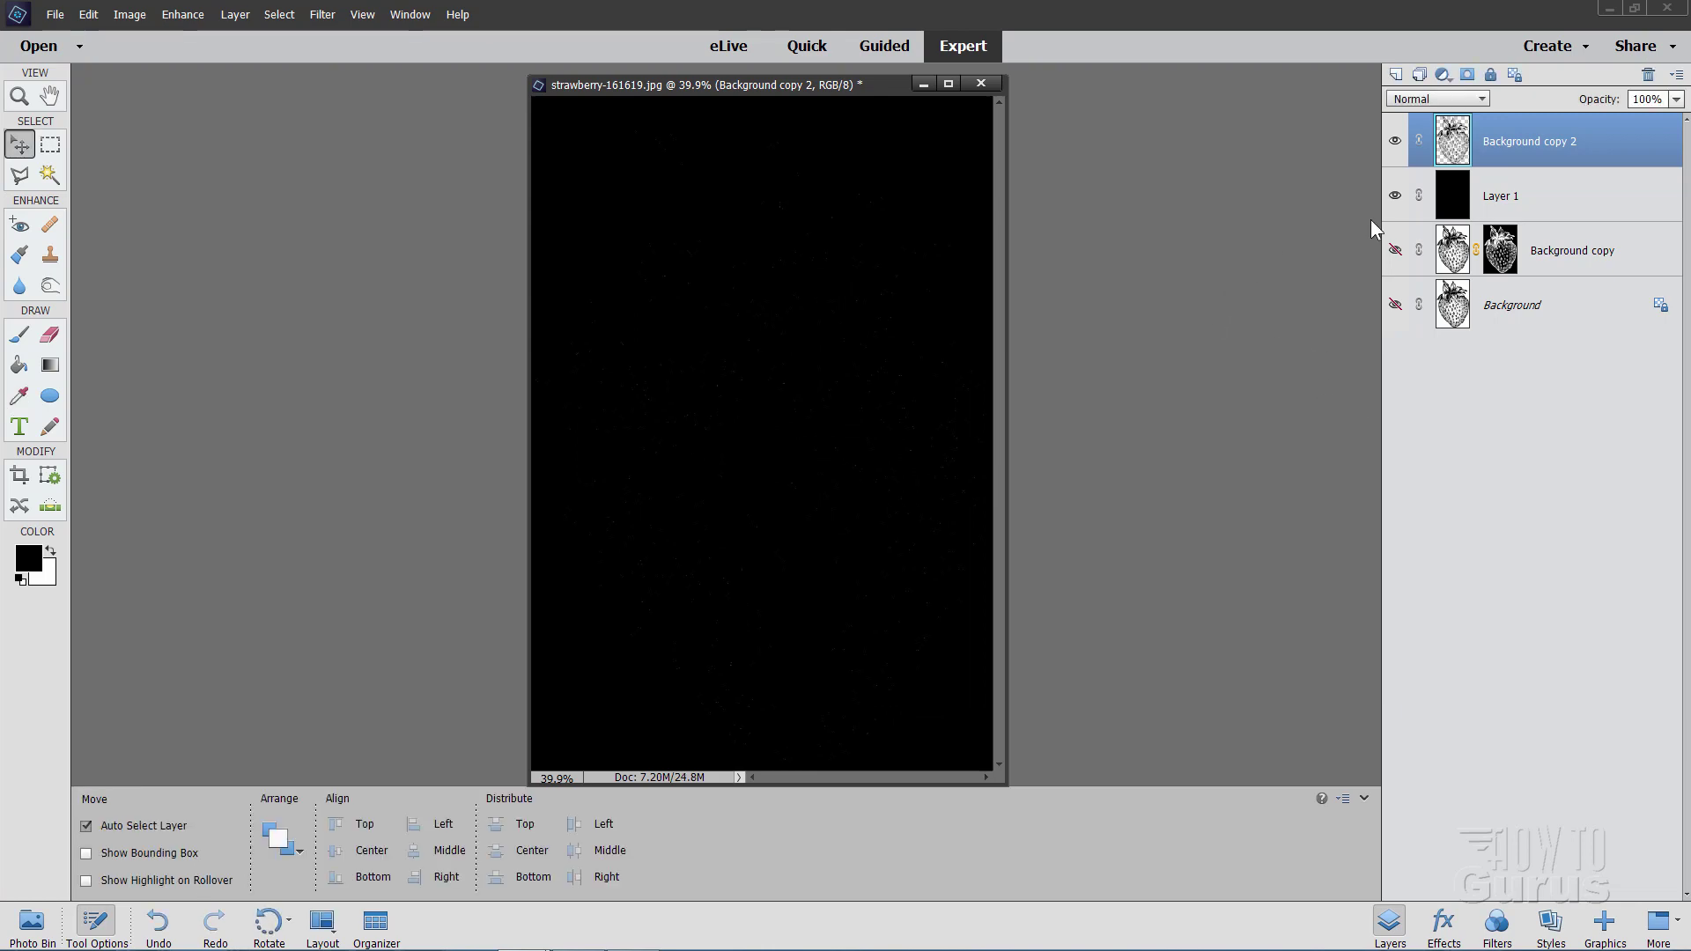
# - Hide Layer 1 and Background copy, leaving only Background copy 2 visible
pyautogui.click(1394, 196)
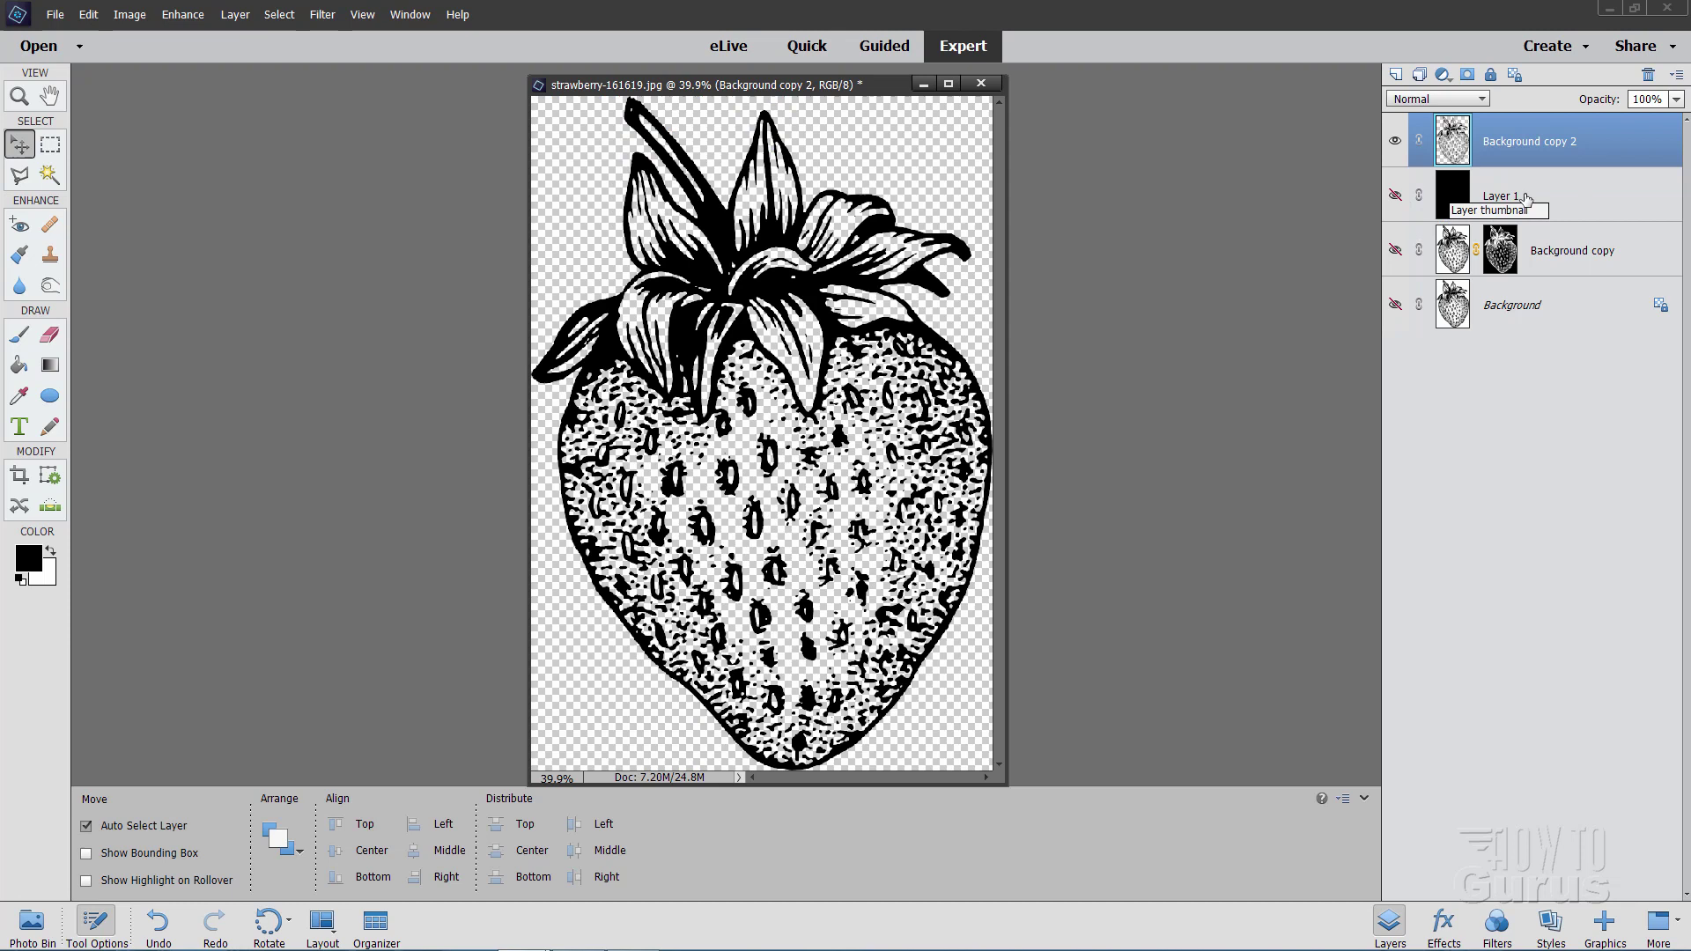
pyautogui.click(1396, 254)
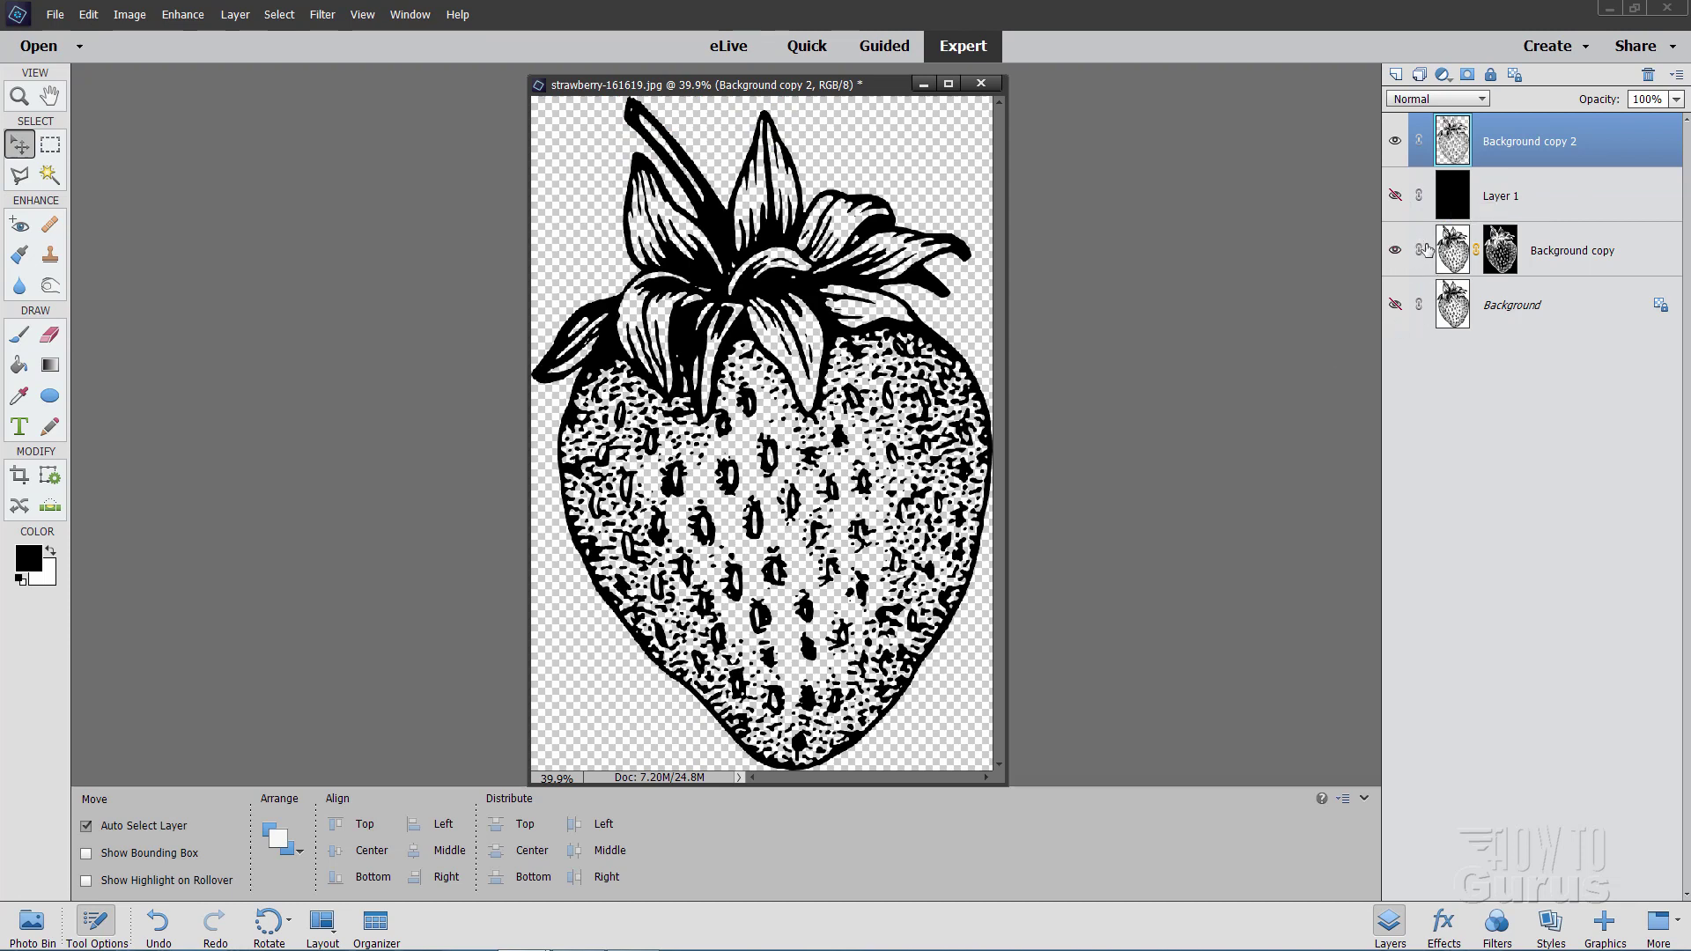
pyautogui.click(1396, 141)
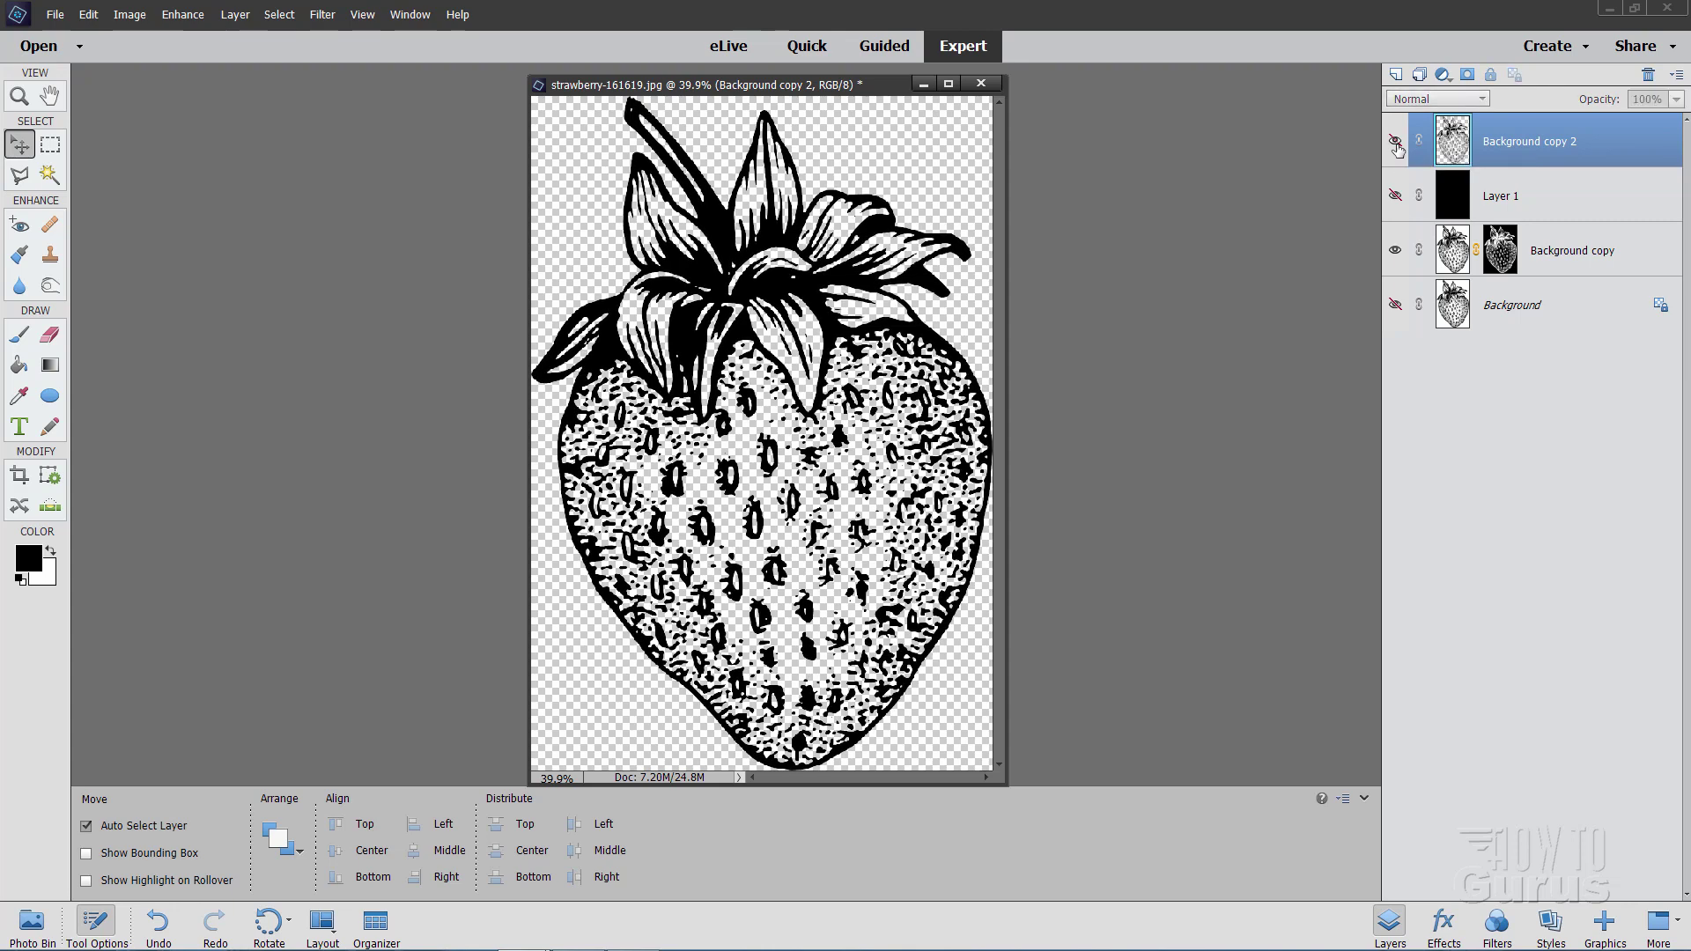
pyautogui.click(1396, 142)
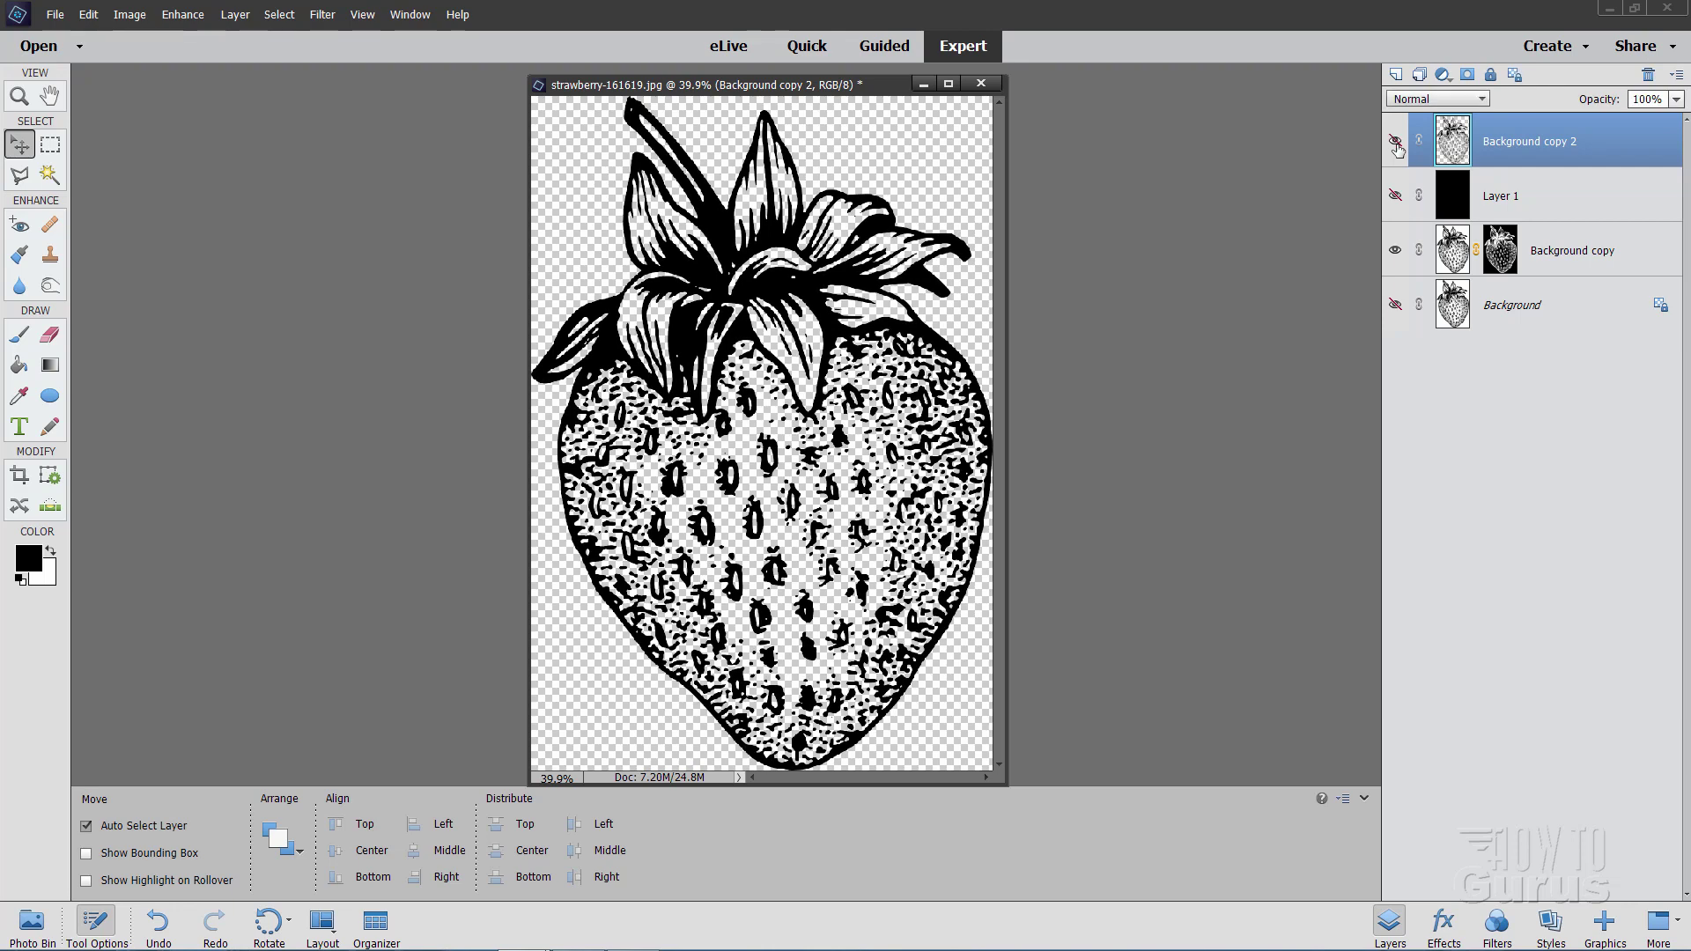
pyautogui.click(1396, 142)
pyautogui.click(1396, 142)
pyautogui.click(1396, 254)
# - Widen the document window and zoom to 100% on the strawberry leaves
pyautogui.moveTo(528, 414); pyautogui.dragTo(113, 412)
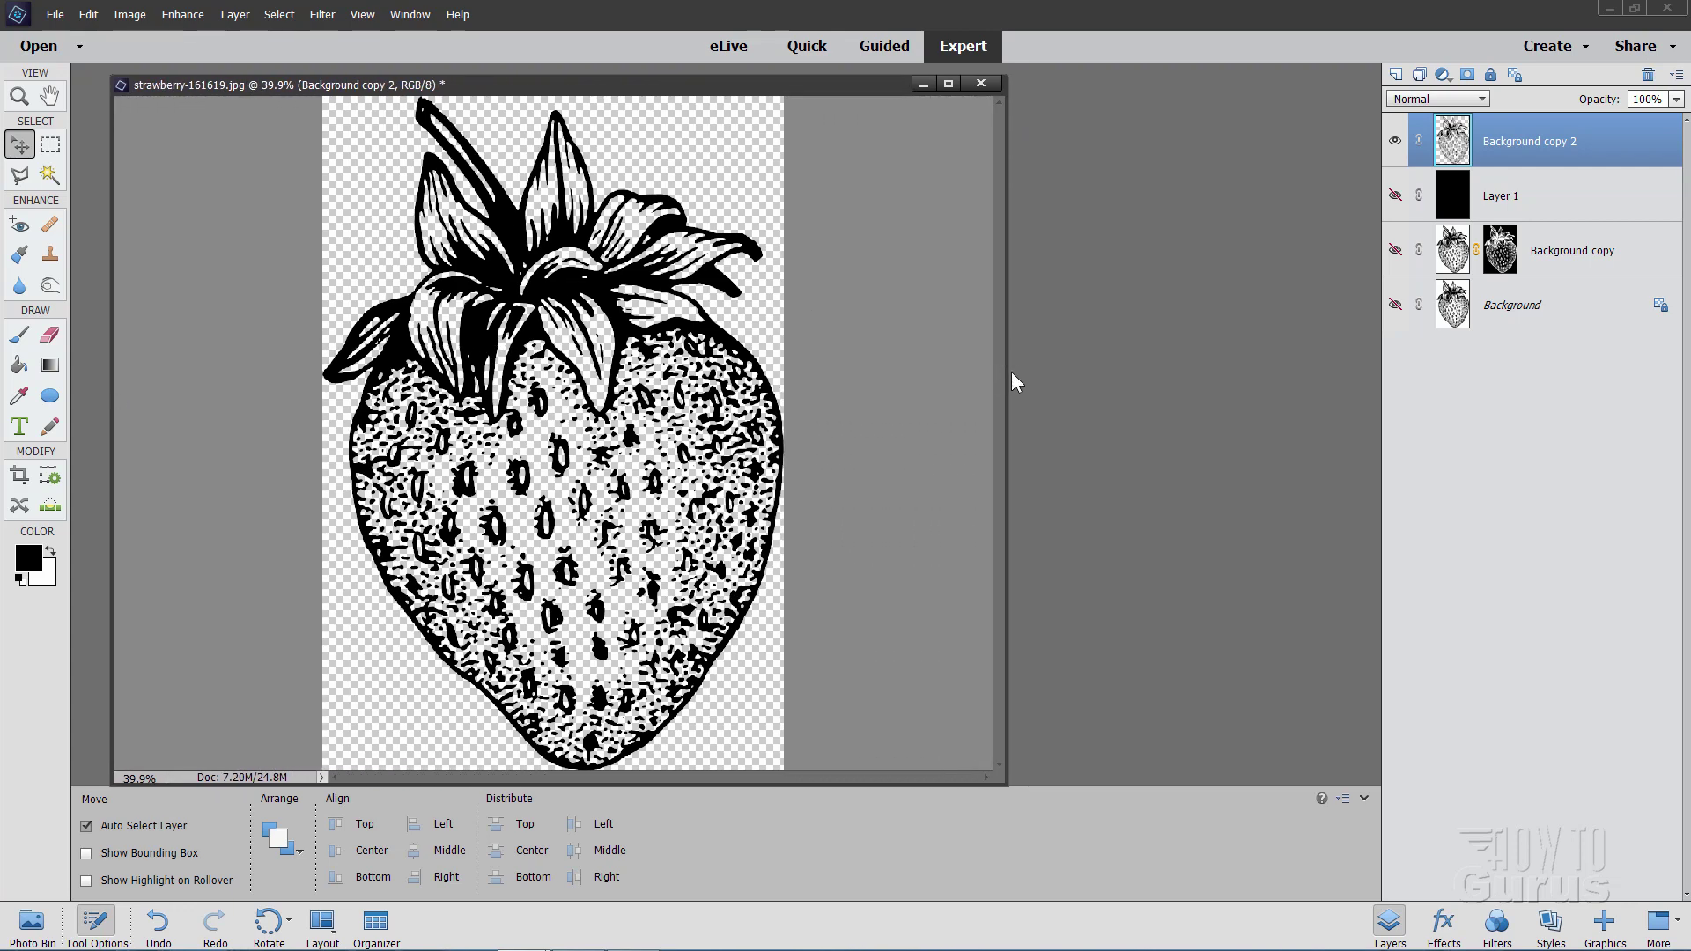
pyautogui.moveTo(1010, 375); pyautogui.dragTo(1312, 375)
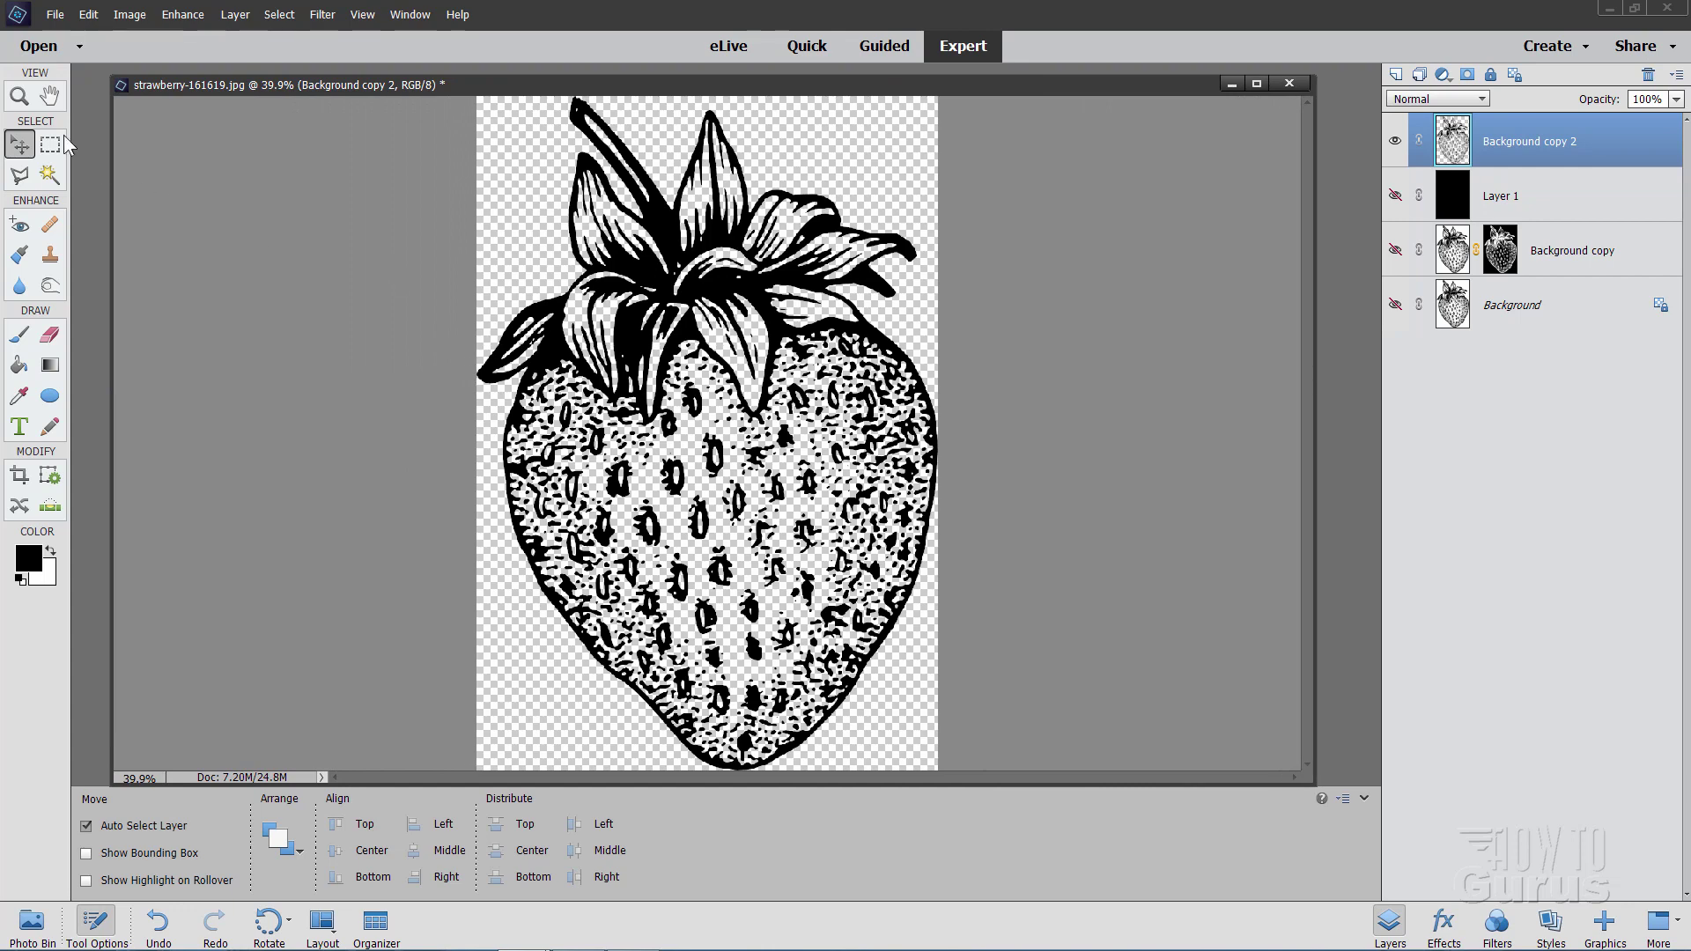
pyautogui.click(20, 96)
pyautogui.click(649, 257)
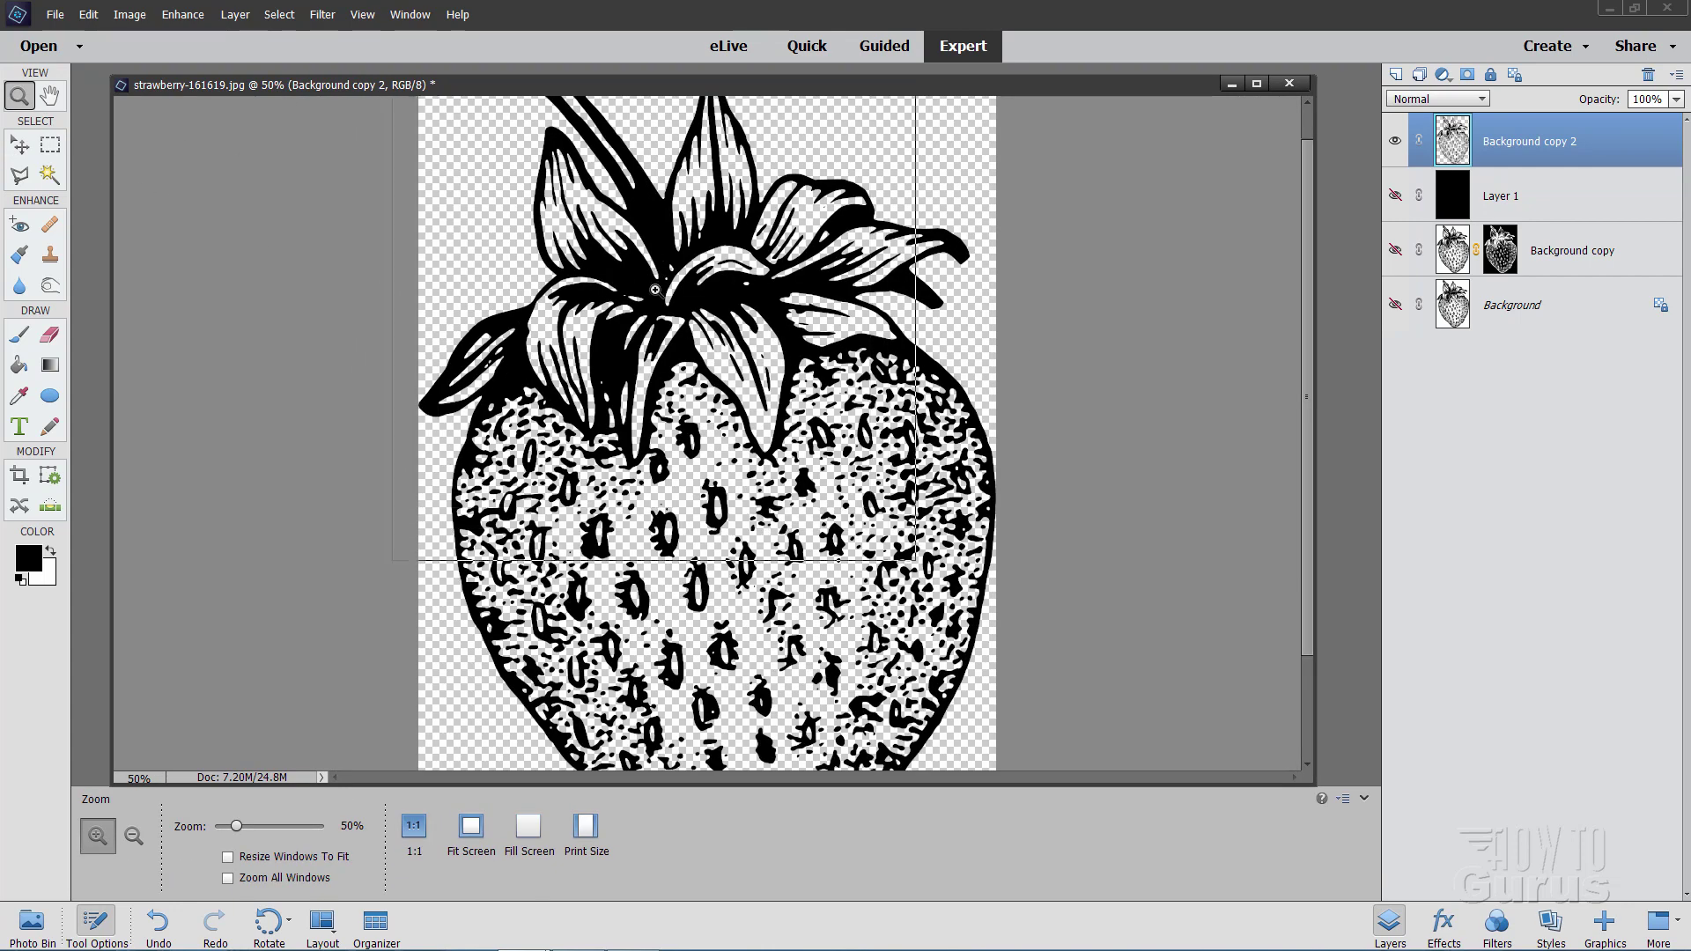
pyautogui.click(654, 289)
pyautogui.click(644, 296)
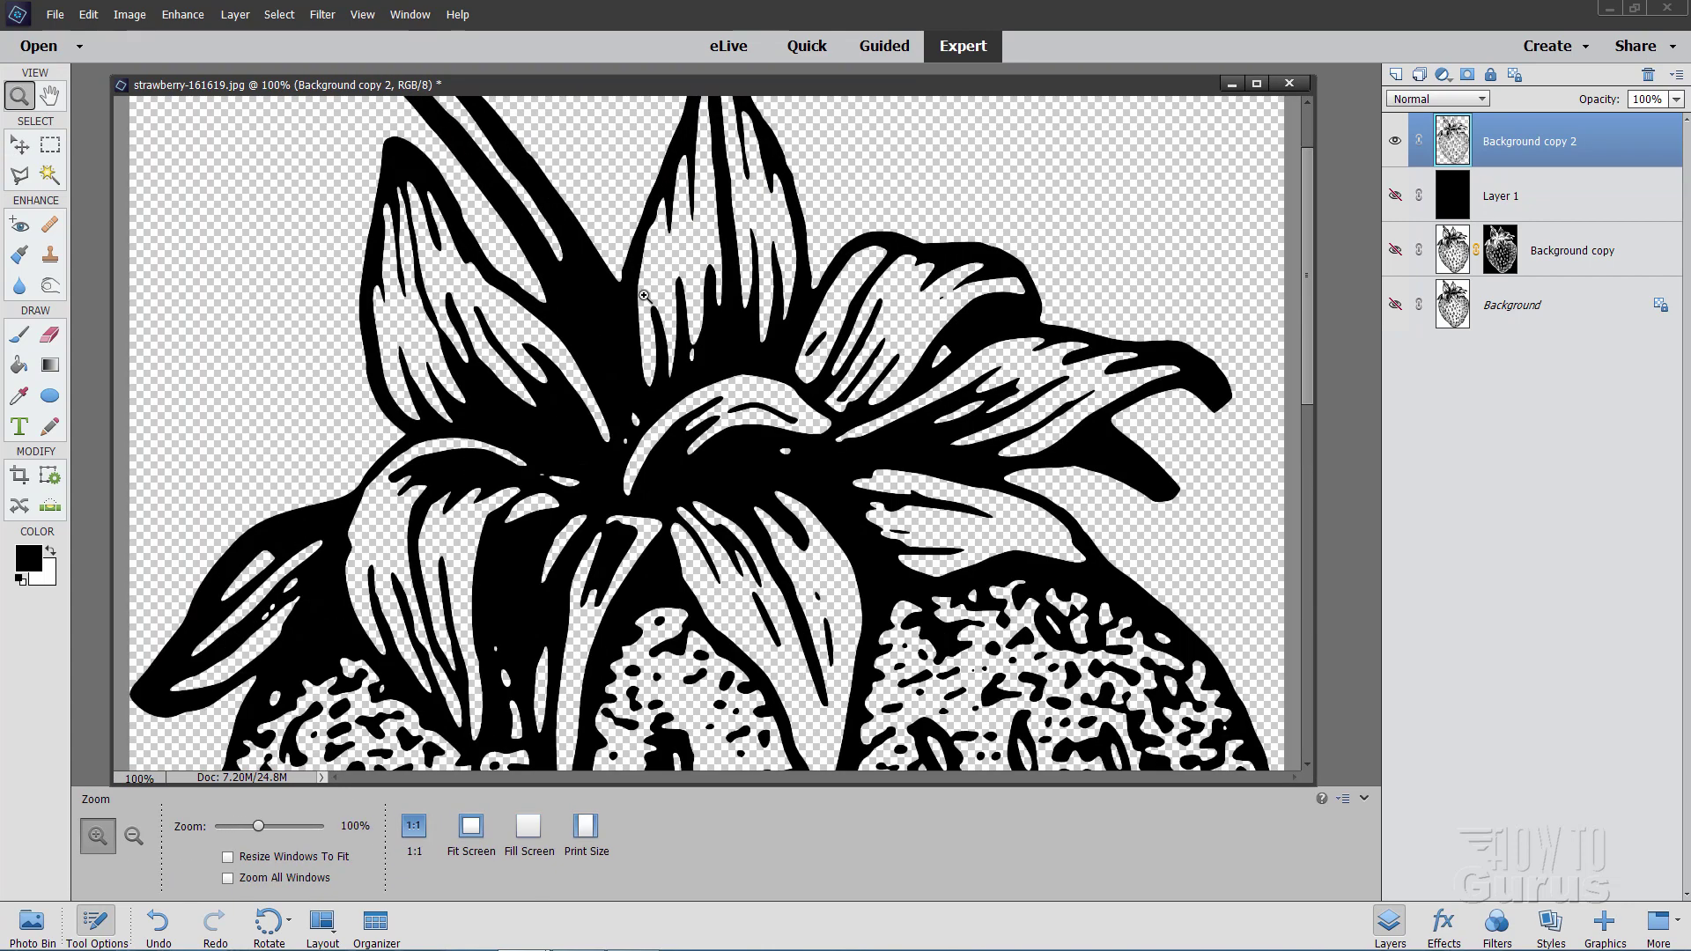
pyautogui.scroll(2, 643, 296)
pyautogui.scroll(1, 643, 296)
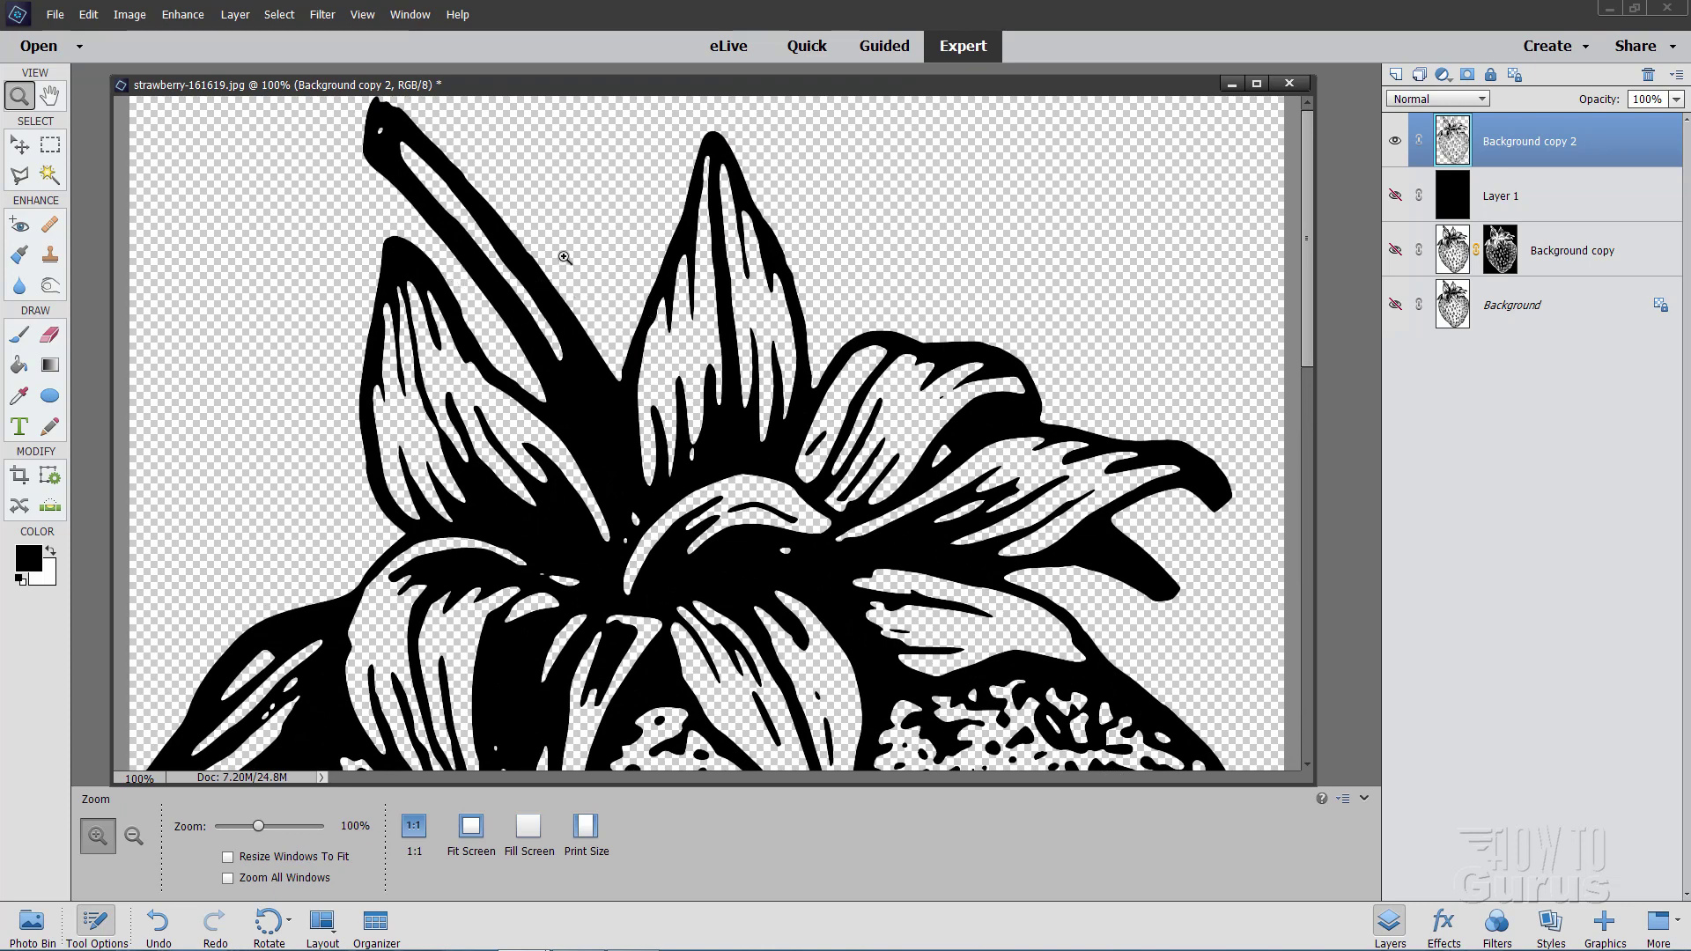
# - Set up the Polygonal Lasso in New selection mode with 0 px feather
pyautogui.click(20, 176)
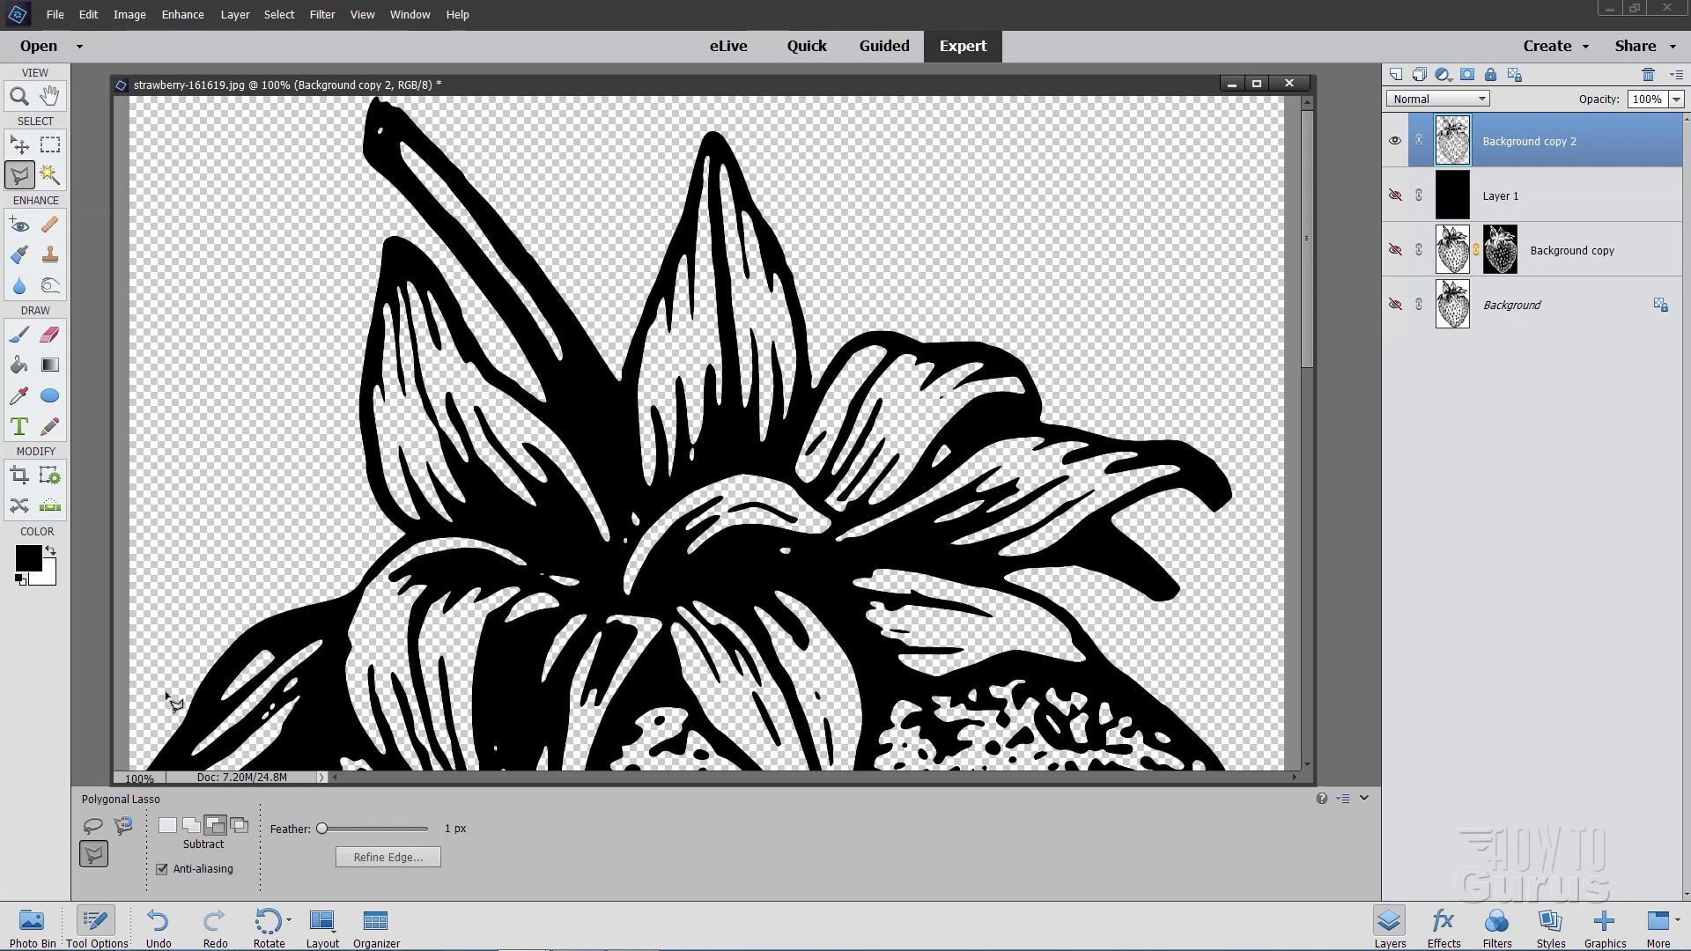
pyautogui.click(167, 826)
pyautogui.moveTo(459, 829); pyautogui.dragTo(438, 861)
# - Place lasso points around the stem and down the upper left leaf edges
pyautogui.click(375, 148)
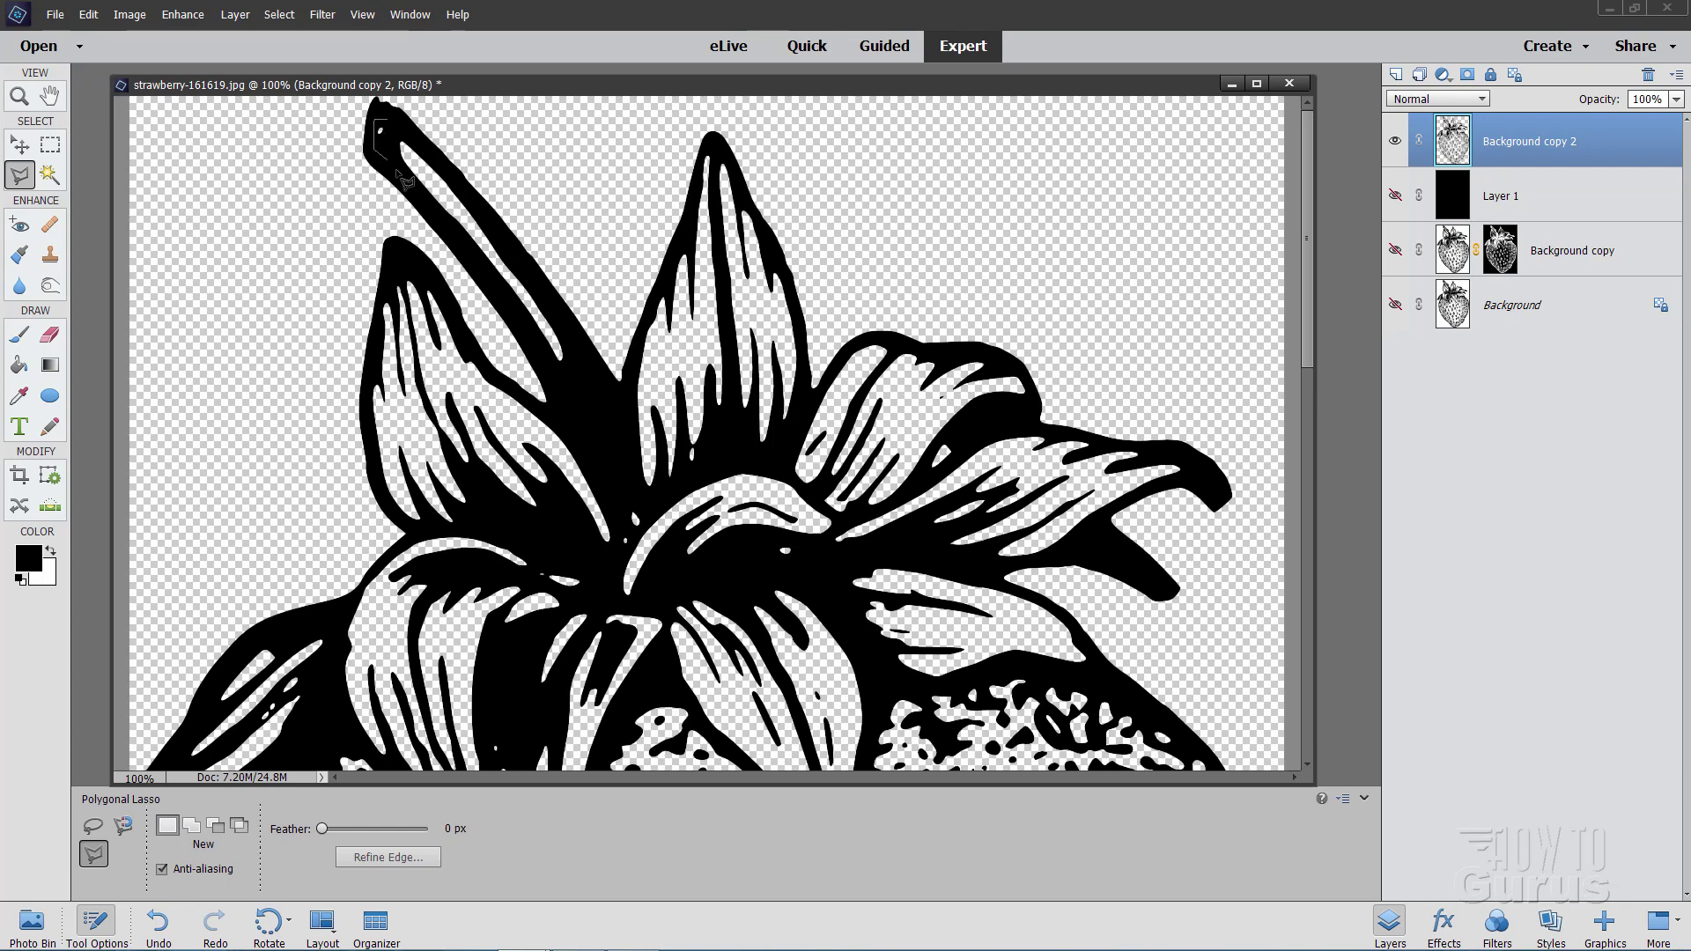
pyautogui.click(413, 199)
pyautogui.click(540, 360)
pyautogui.click(553, 409)
pyautogui.click(394, 253)
pyautogui.click(373, 379)
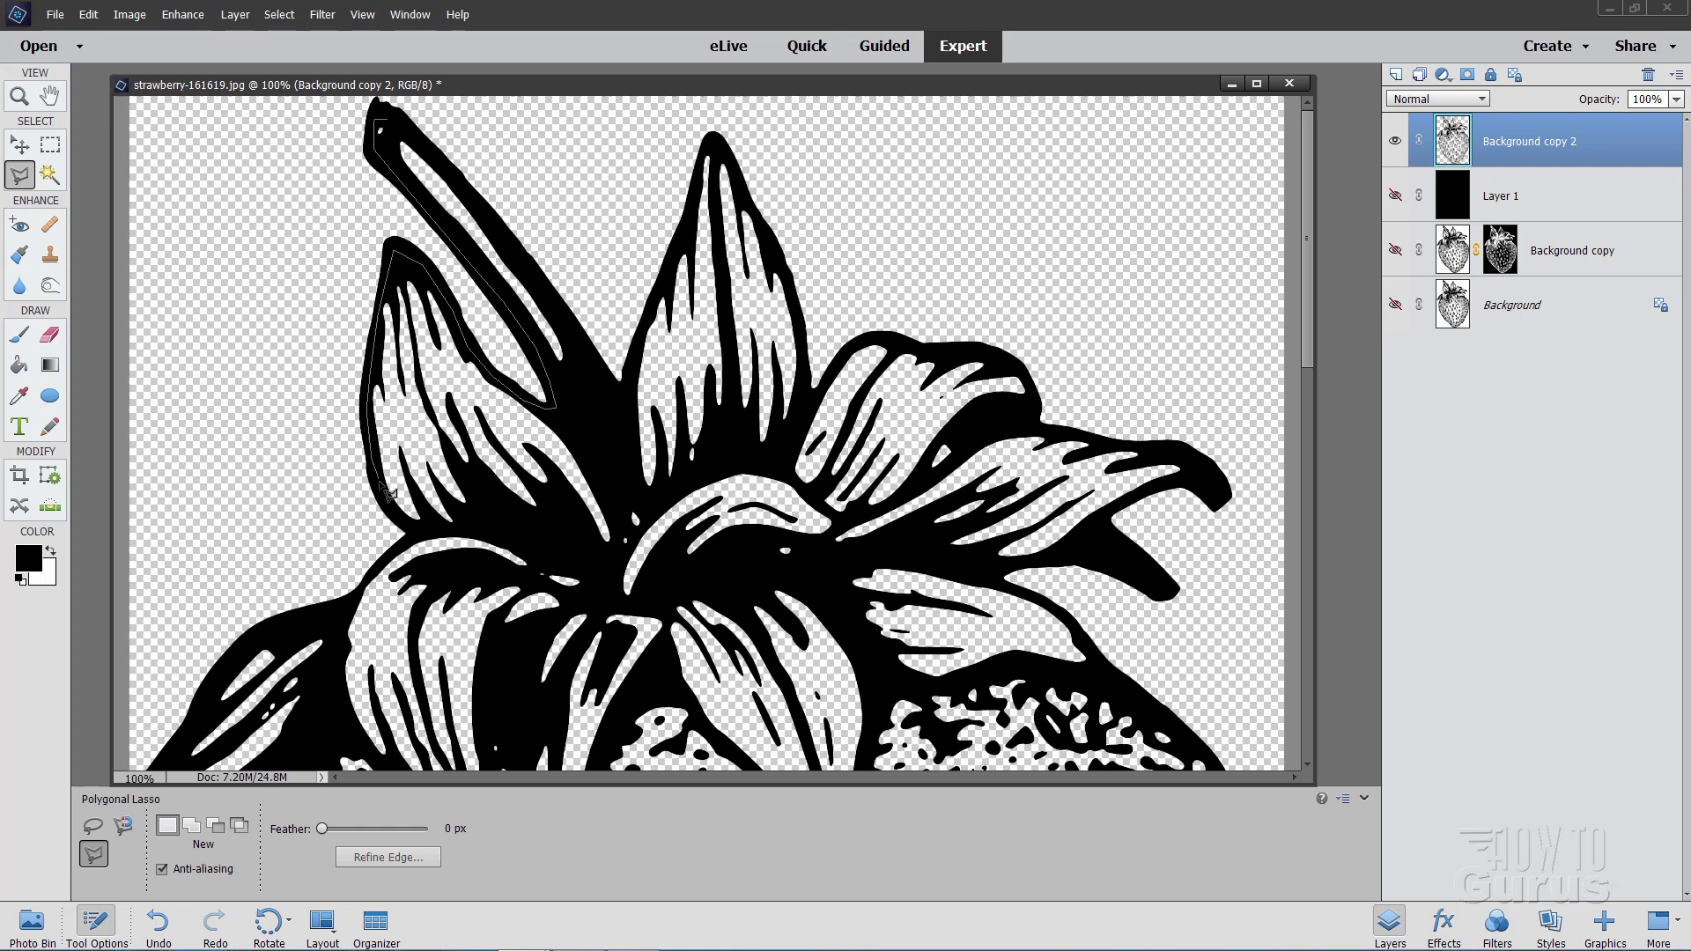
pyautogui.click(410, 534)
pyautogui.click(348, 606)
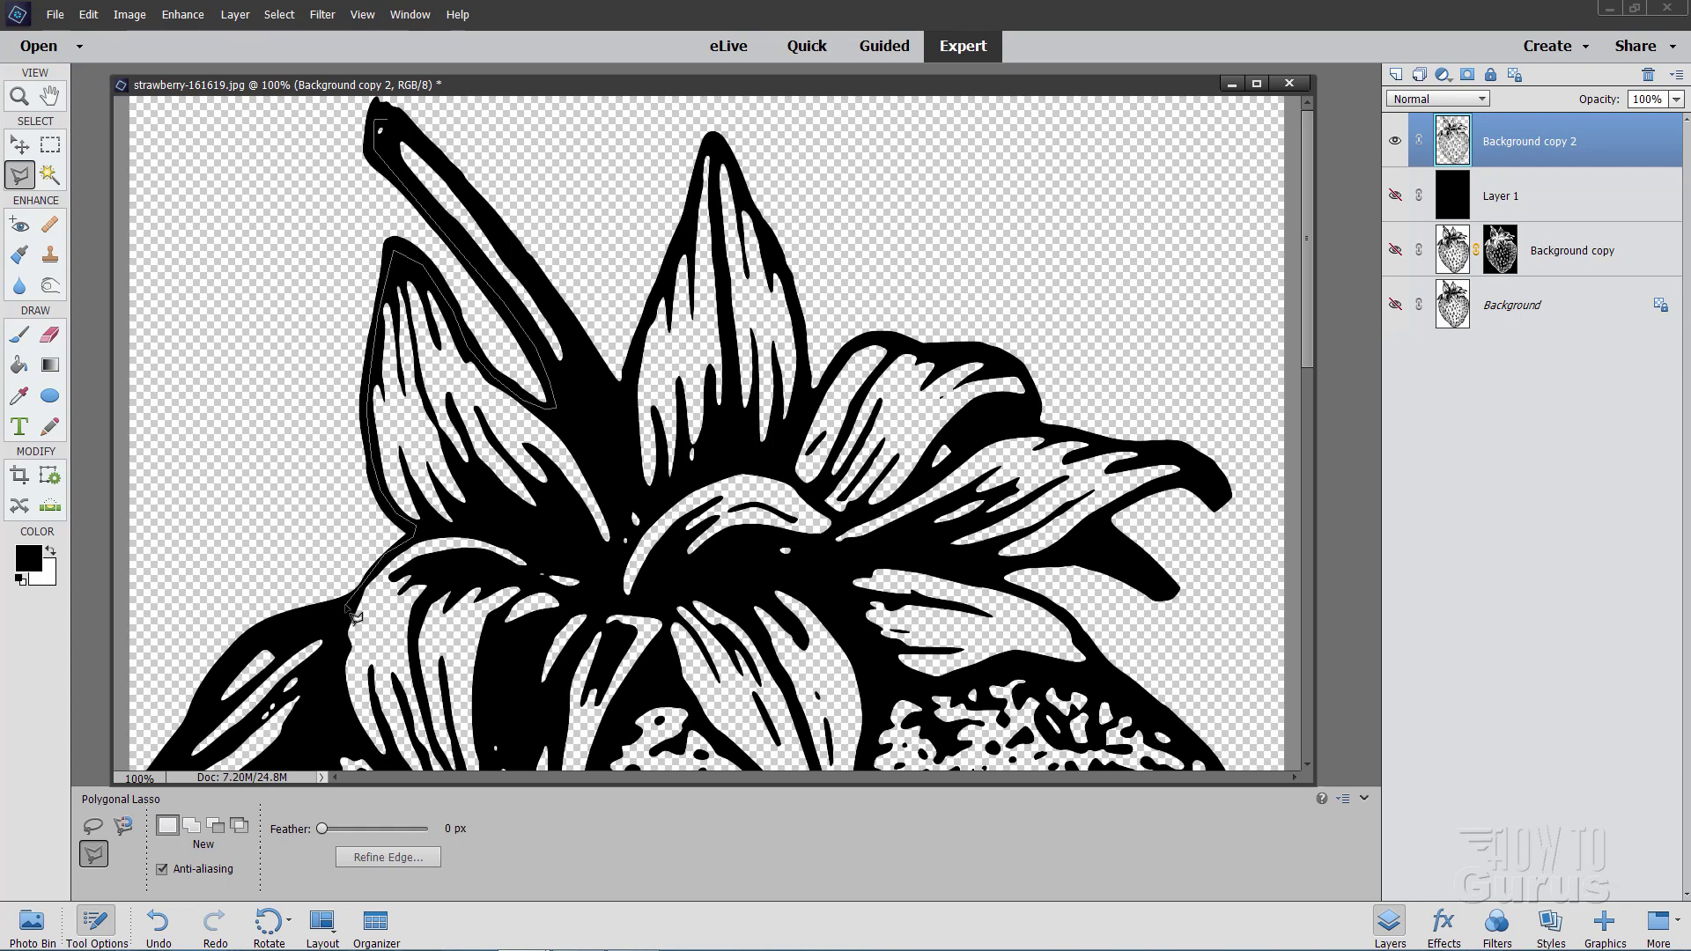
pyautogui.click(275, 619)
pyautogui.click(231, 653)
# - Pan up and continue the outline around the lower left leaves toward the berry
pyautogui.press('space')
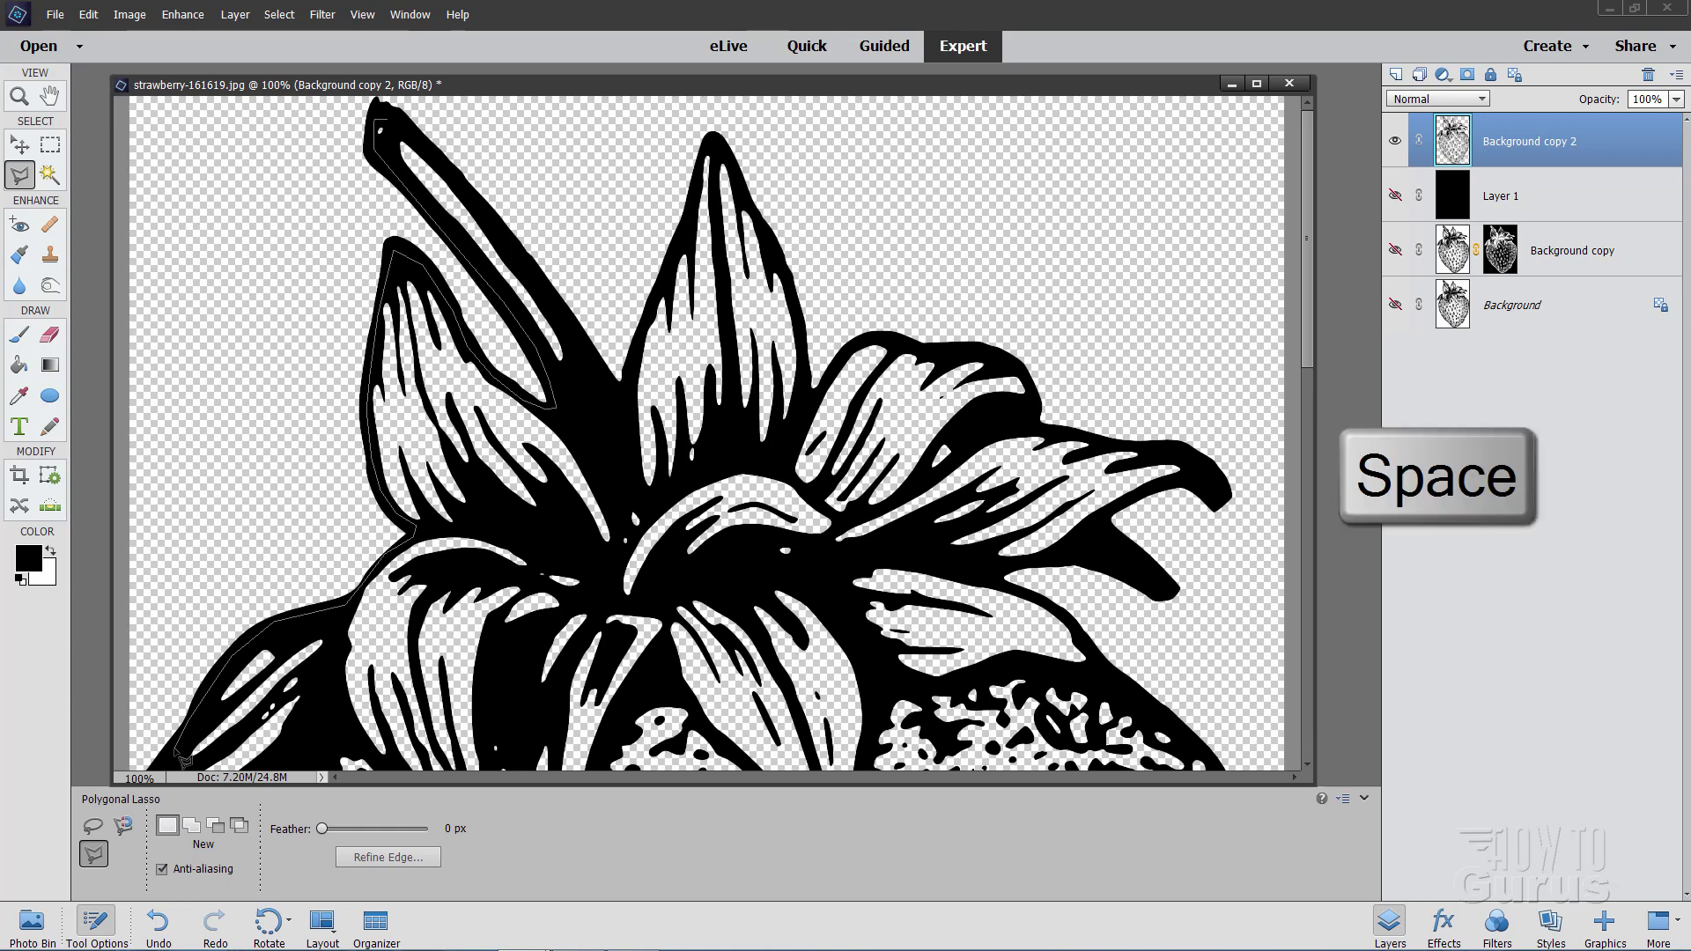
pyautogui.moveTo(178, 736); pyautogui.dragTo(194, 539)
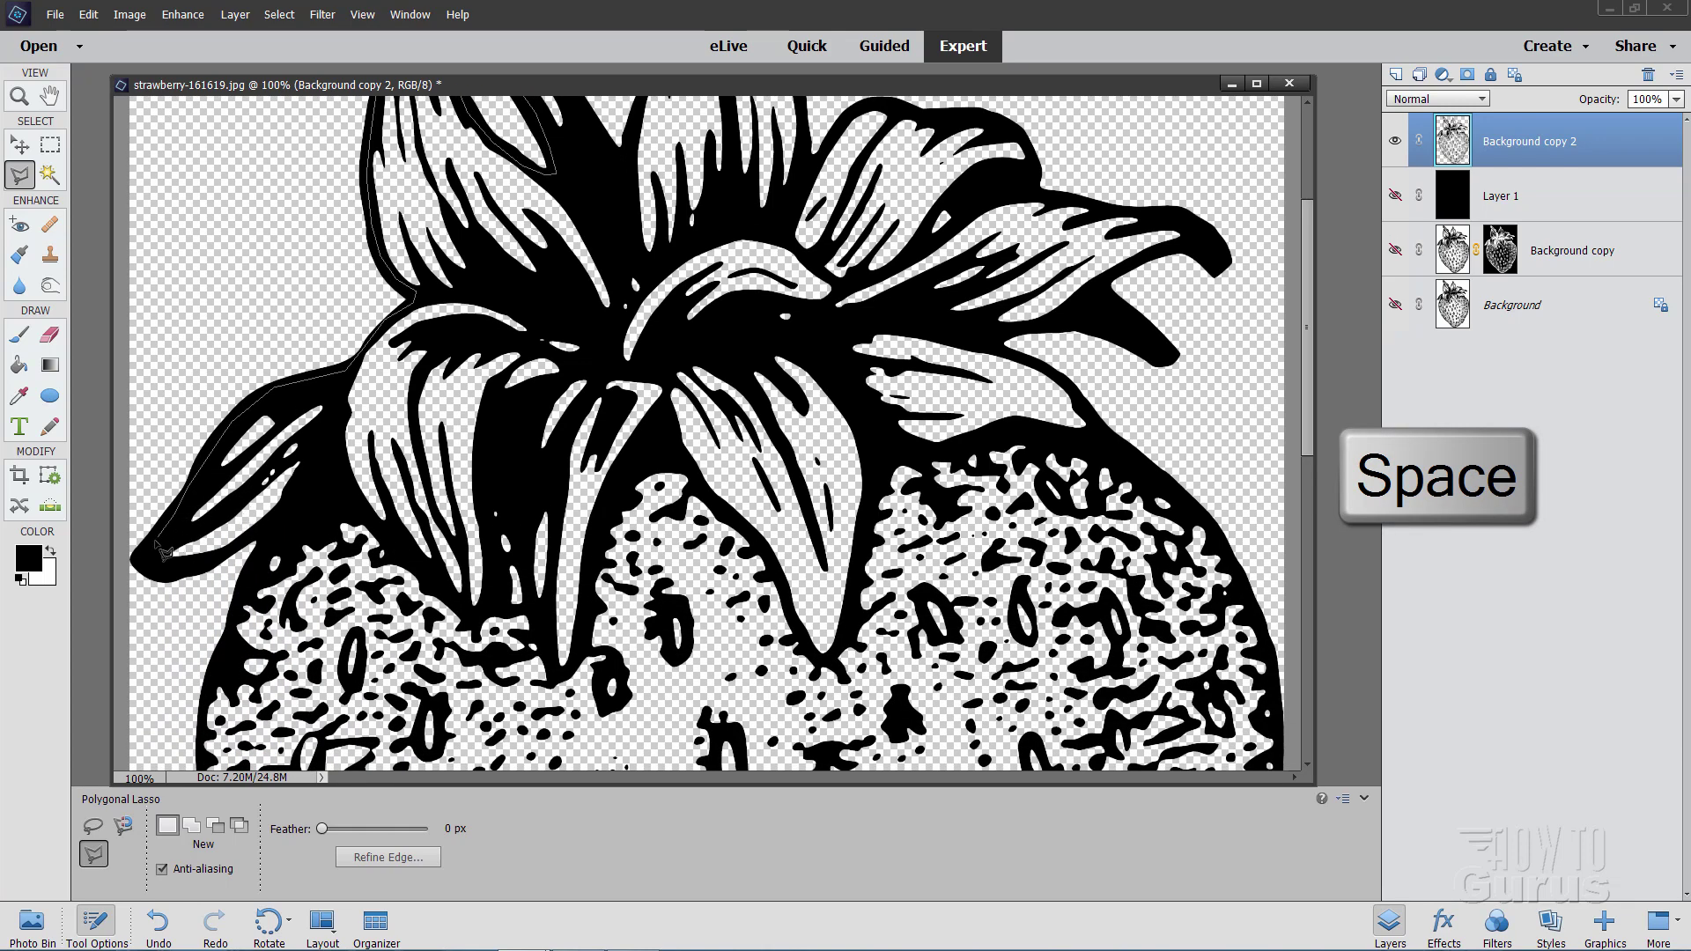
pyautogui.click(154, 558)
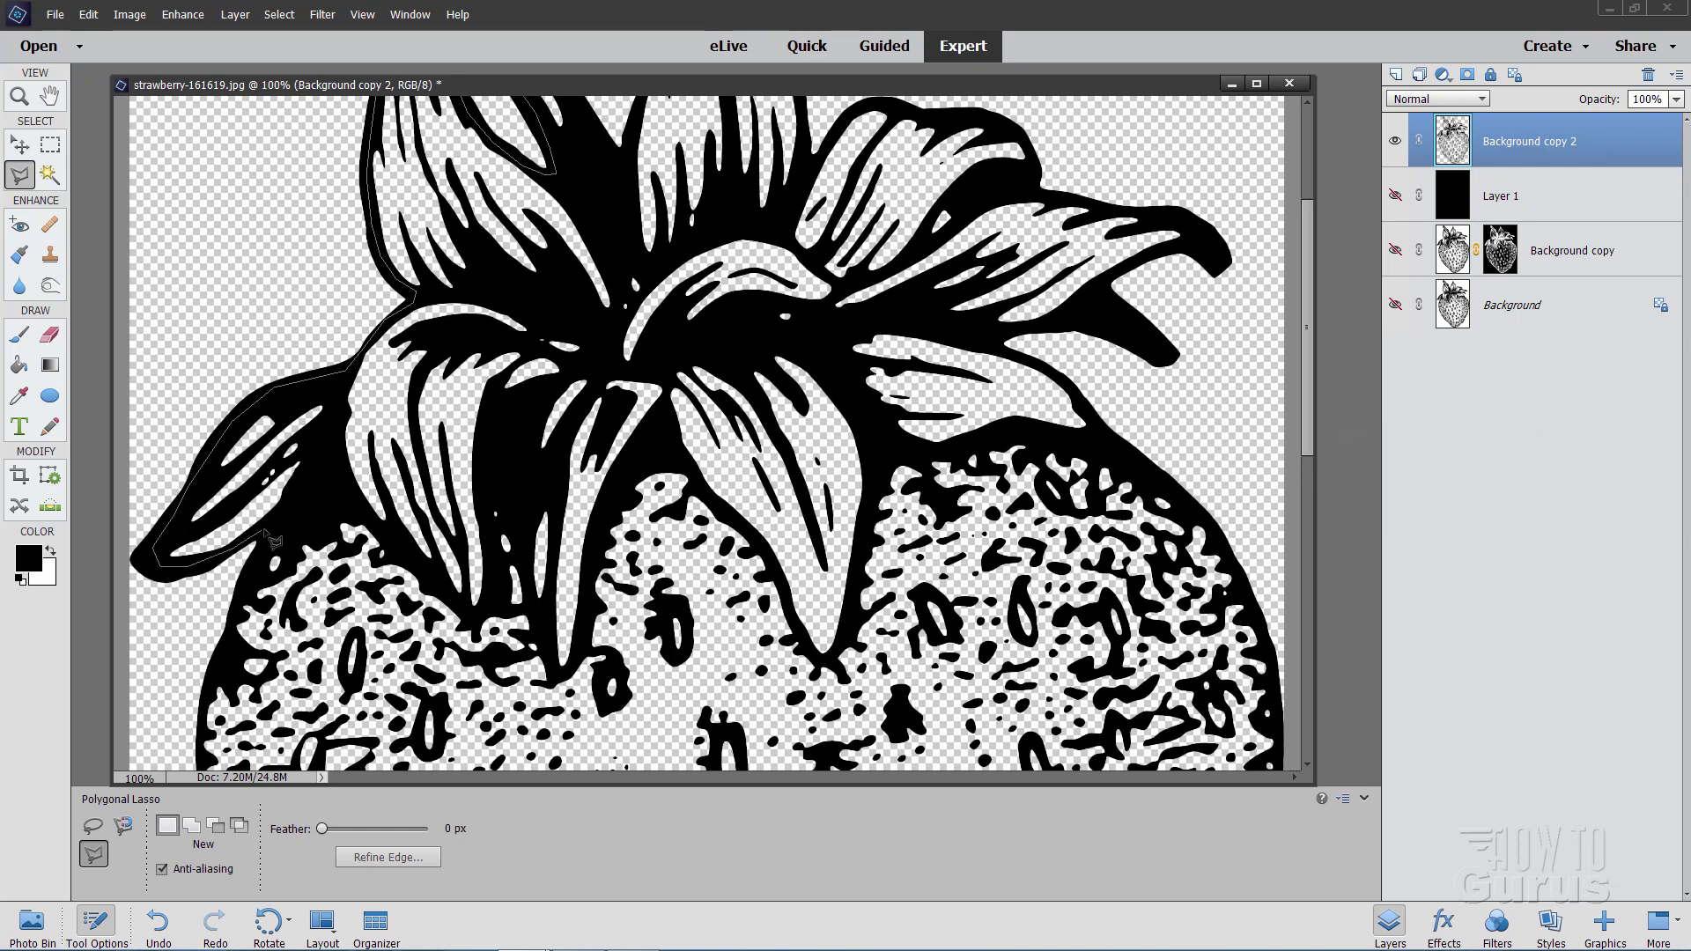
pyautogui.click(298, 507)
pyautogui.click(366, 521)
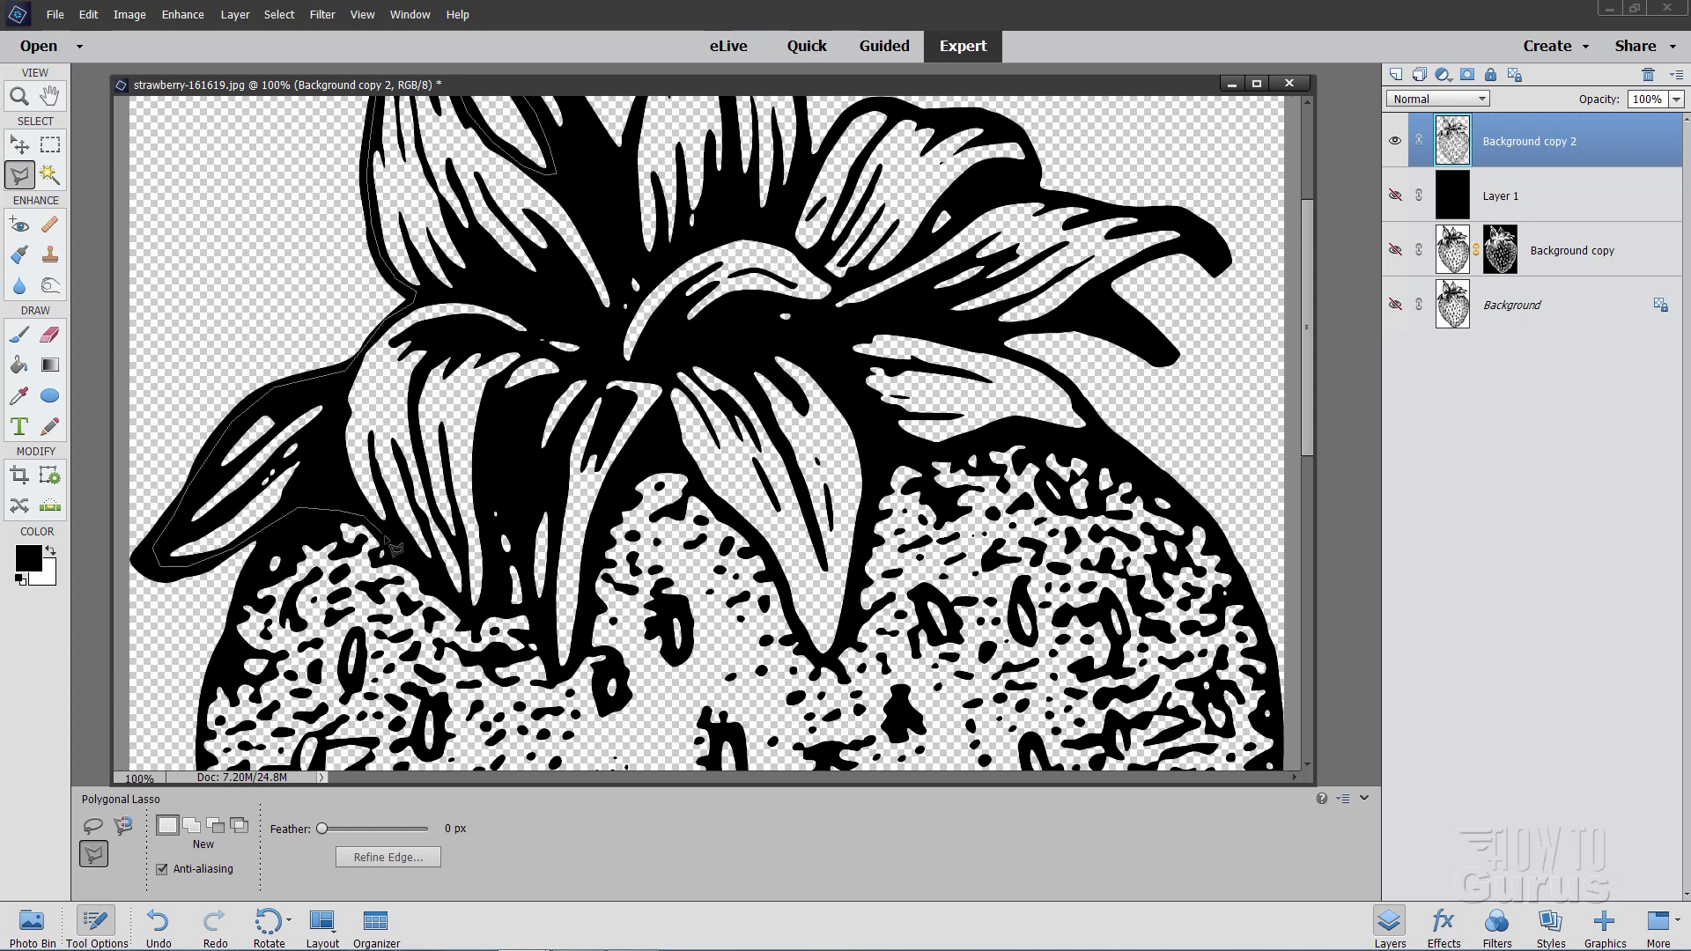
pyautogui.click(467, 614)
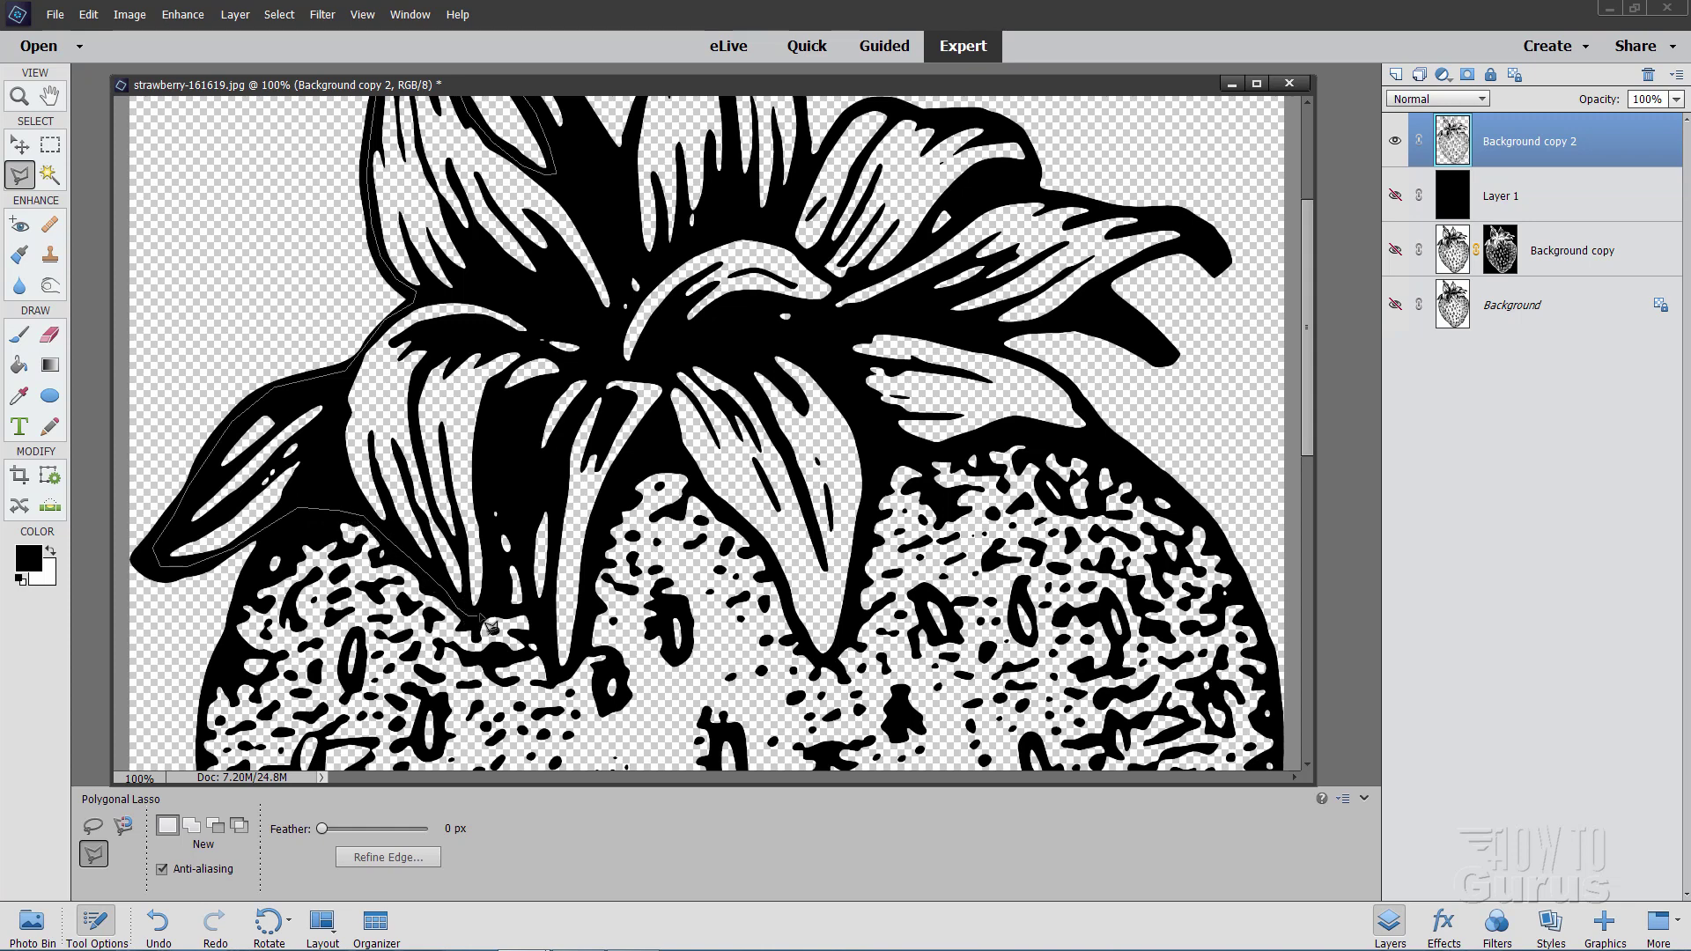
pyautogui.click(489, 495)
pyautogui.click(516, 529)
# - Trace the outline past the hanging and central leaves to the right-hand leaf tip
pyautogui.click(555, 675)
pyautogui.click(597, 566)
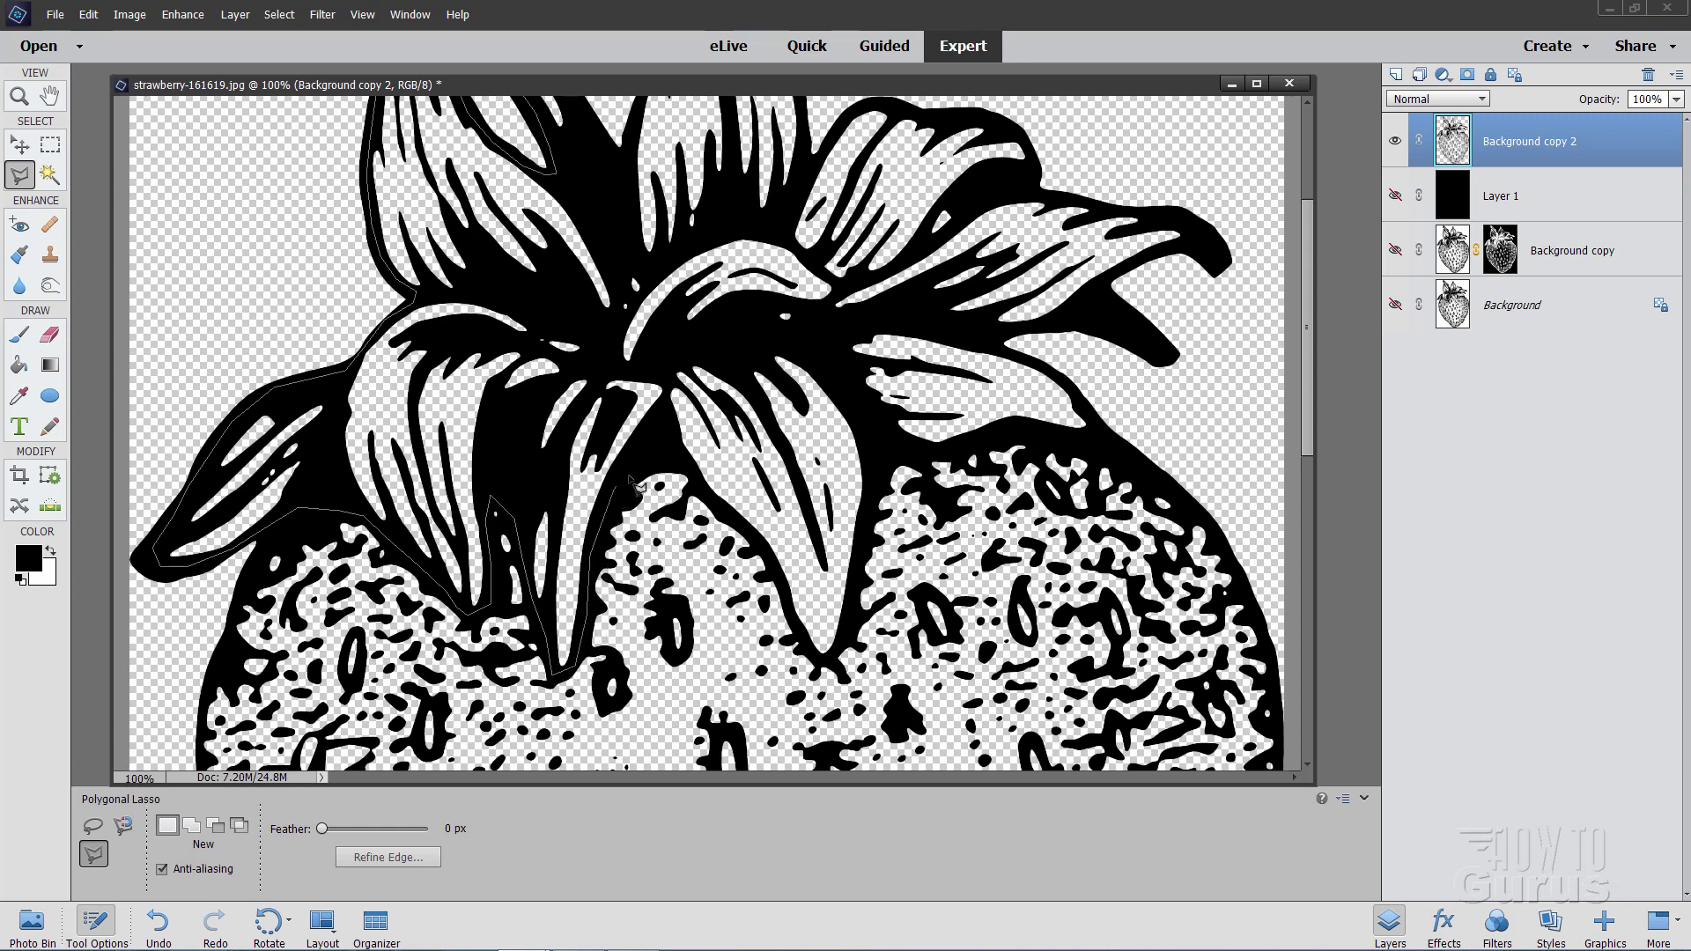
pyautogui.click(659, 437)
pyautogui.click(750, 540)
pyautogui.click(823, 662)
pyautogui.click(888, 456)
pyautogui.click(1050, 431)
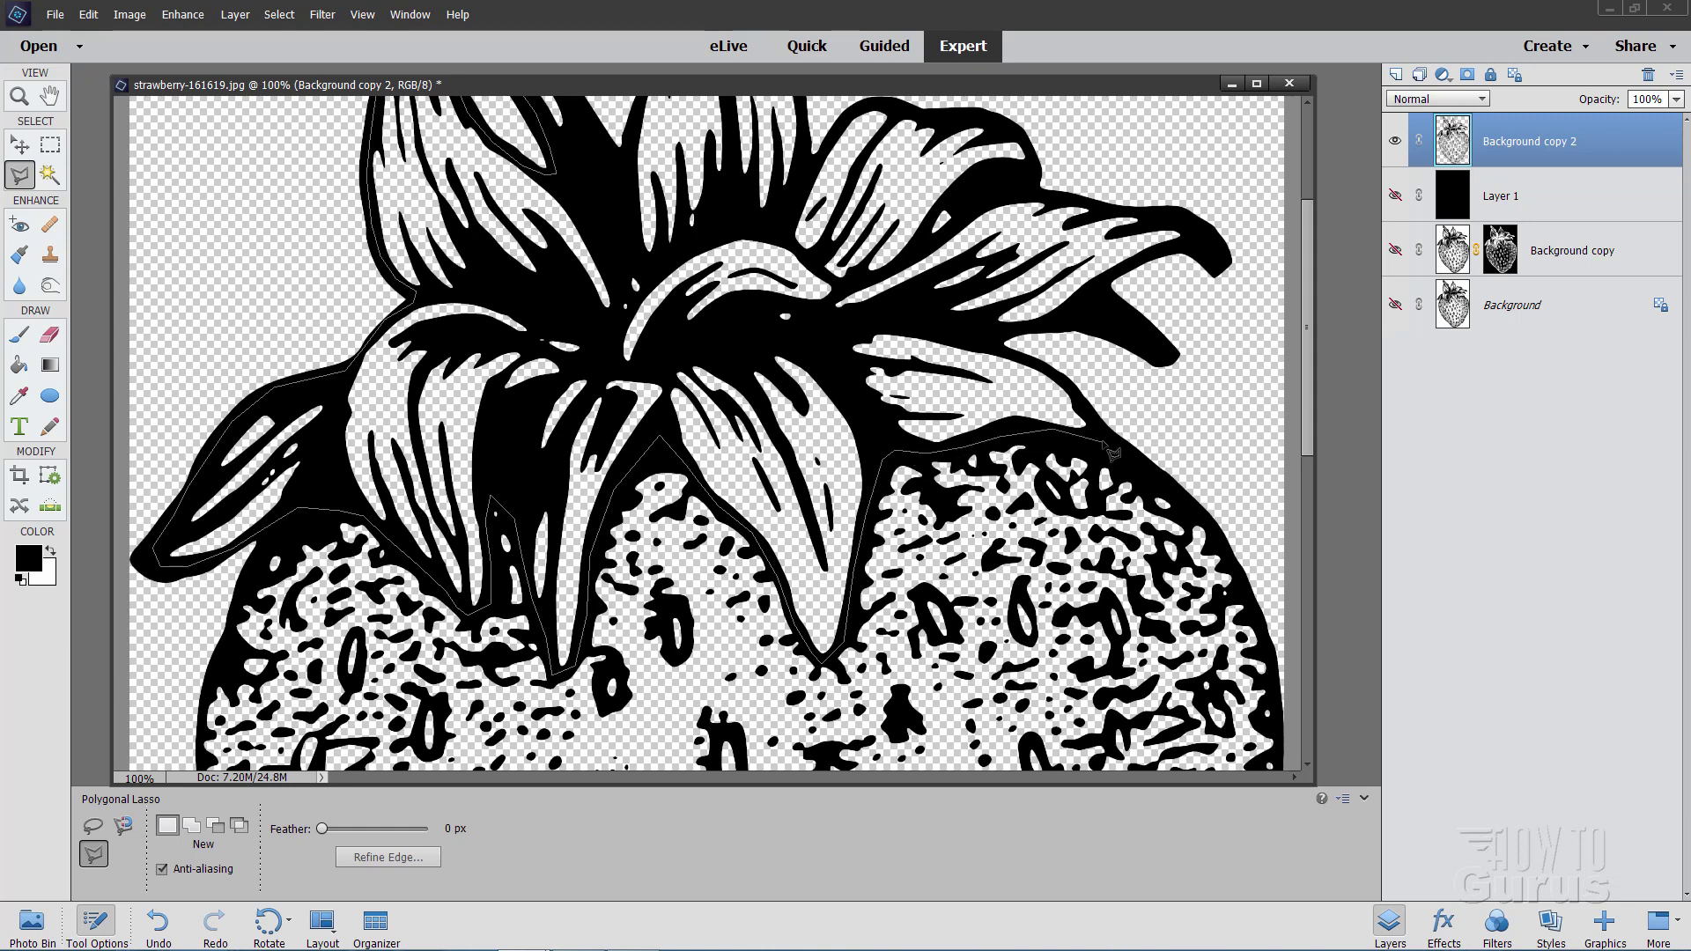
pyautogui.click(1102, 437)
# - Continue over the far-right and top leaves, panning up, and close the selection at the start
pyautogui.click(993, 341)
pyautogui.click(1189, 237)
pyautogui.click(1026, 143)
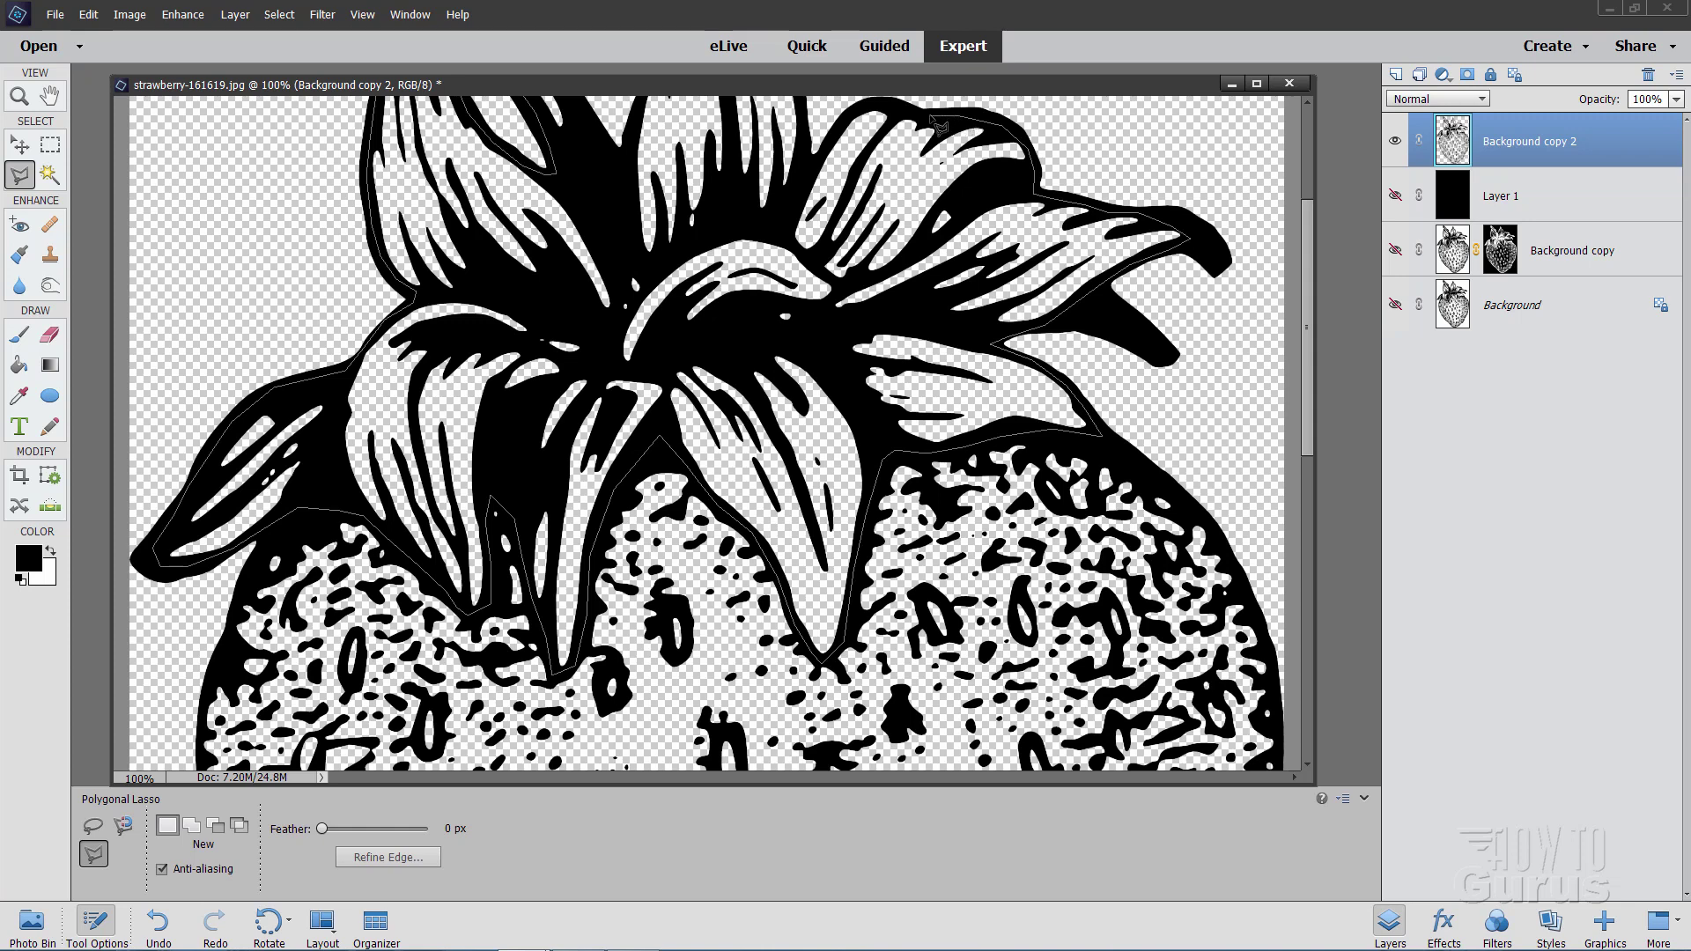
pyautogui.click(862, 103)
pyautogui.press('space')
pyautogui.moveTo(801, 115); pyautogui.dragTo(801, 344)
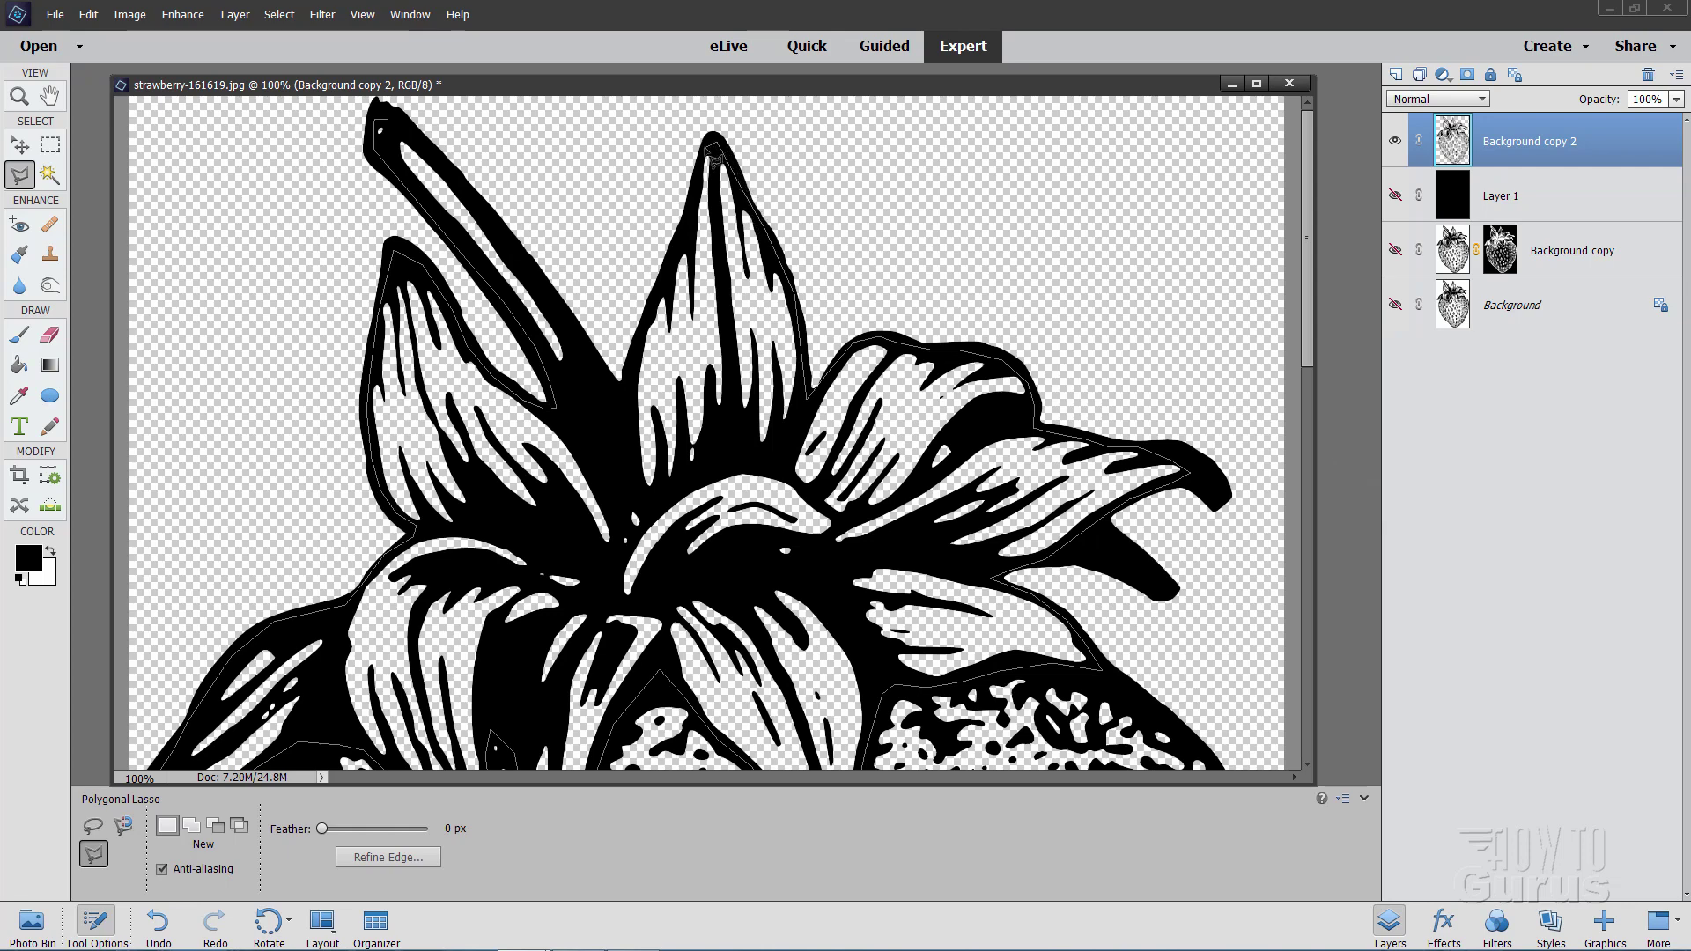
pyautogui.click(709, 147)
pyautogui.click(621, 383)
pyautogui.click(393, 126)
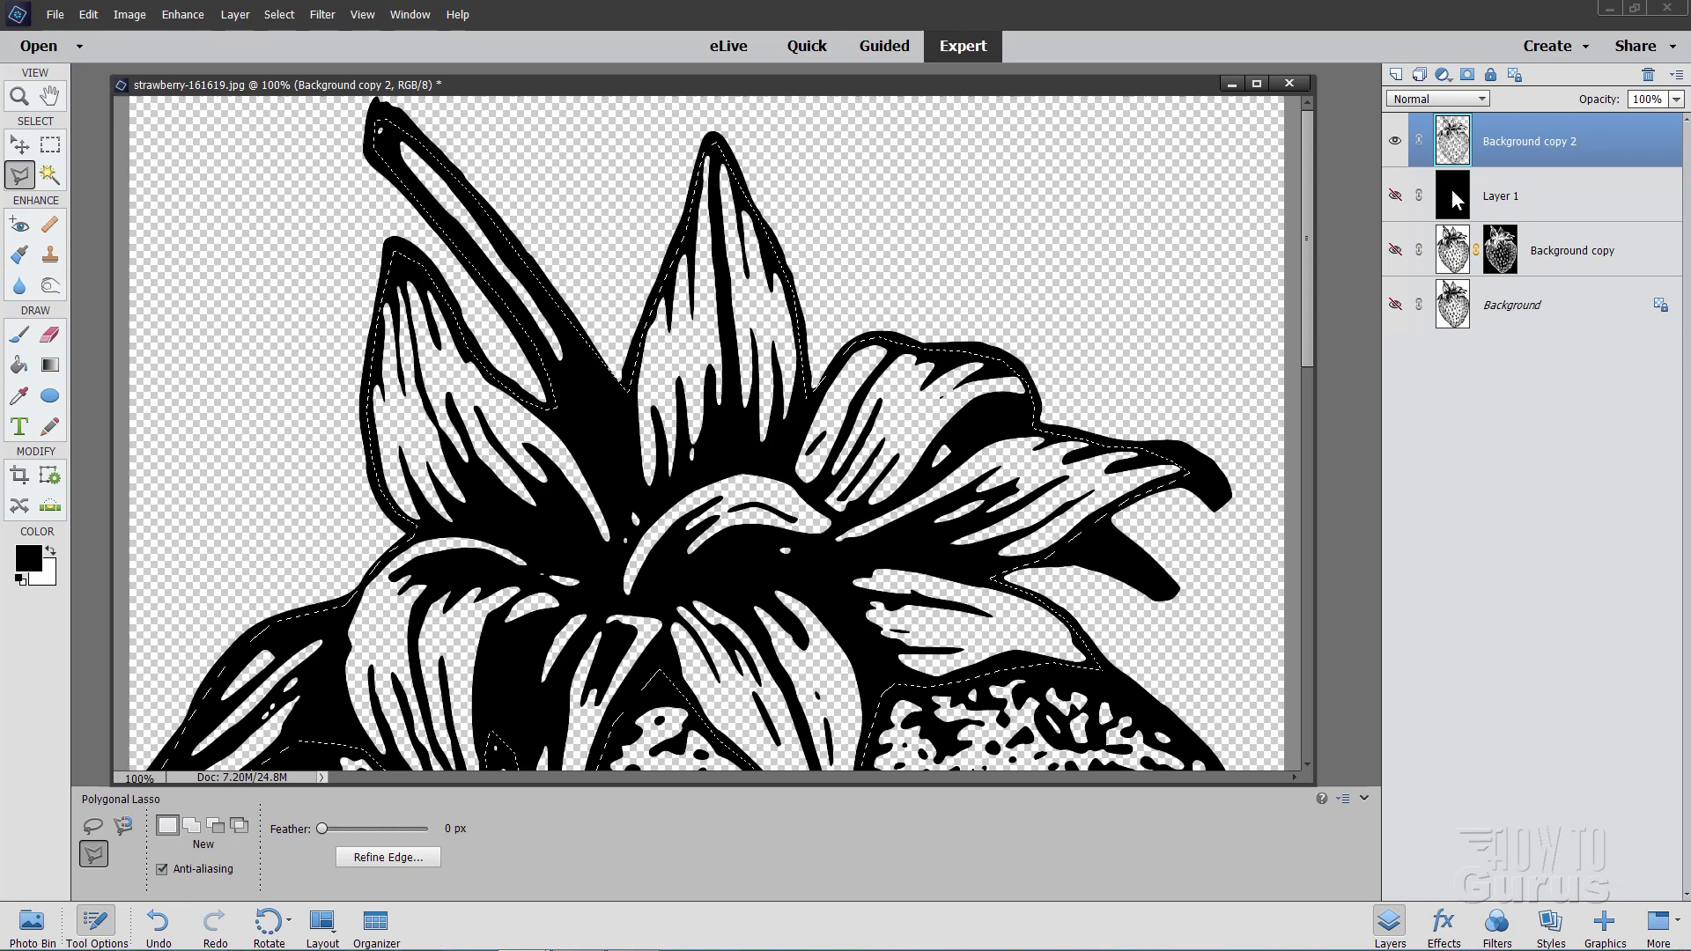
# - On Layer 1, add solid-colour fill layer Color Fill 1 in green #468e06 for the leaves
pyautogui.click(1543, 195)
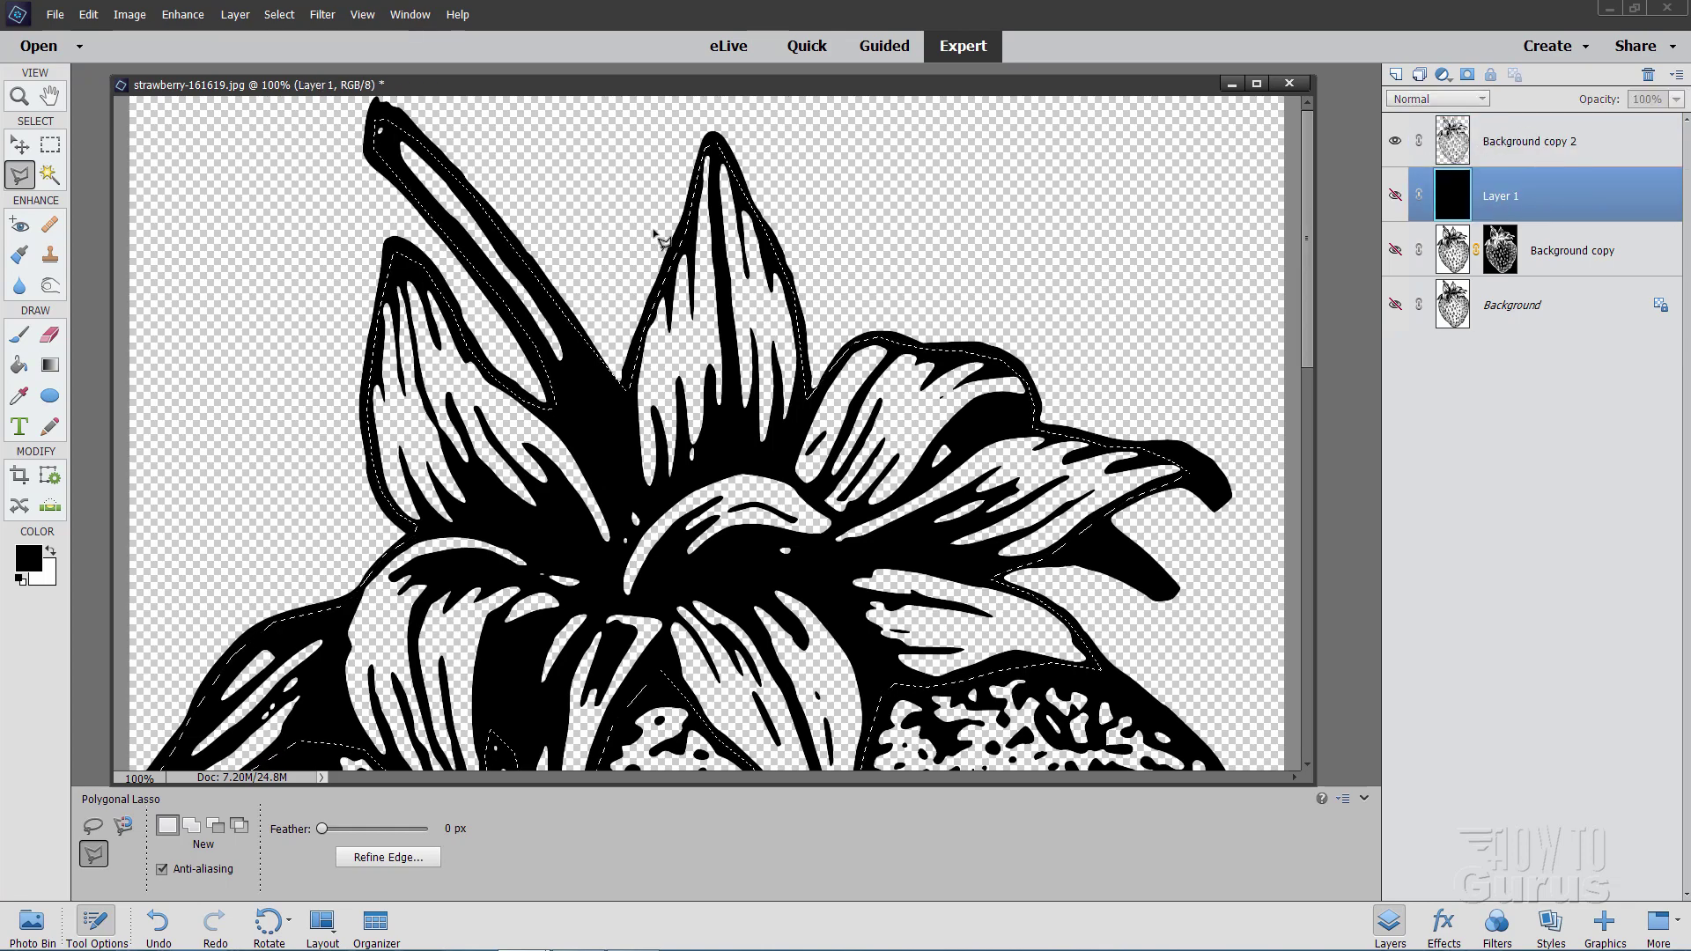
pyautogui.click(238, 18)
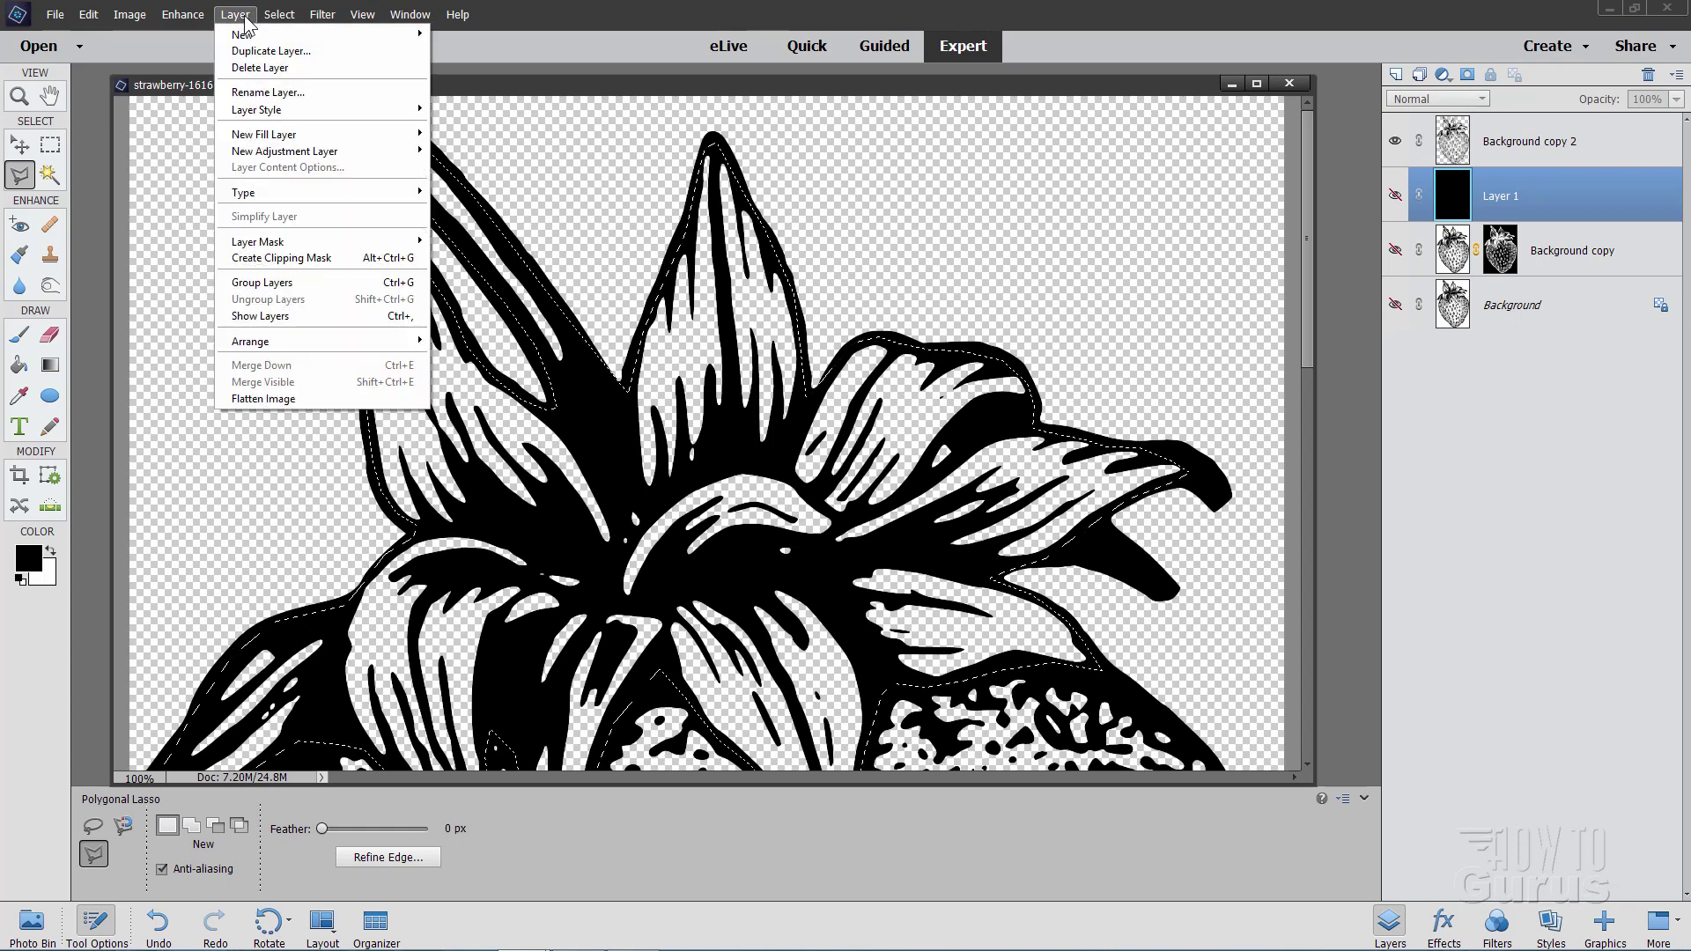
pyautogui.moveTo(264, 133)
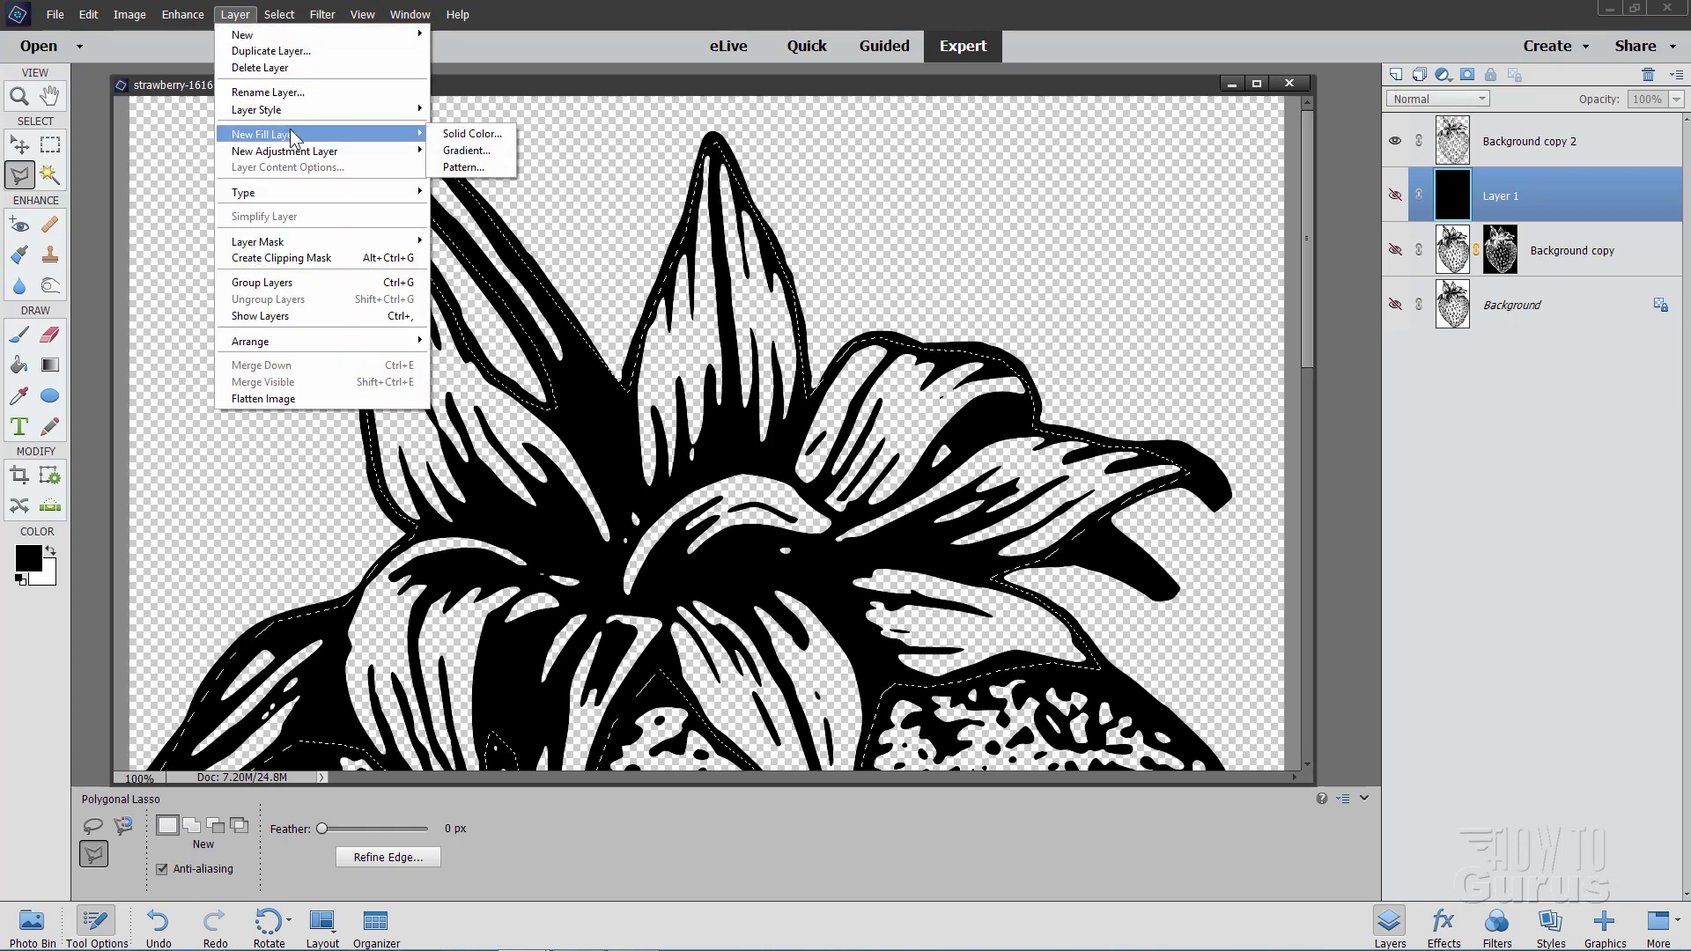
pyautogui.click(475, 134)
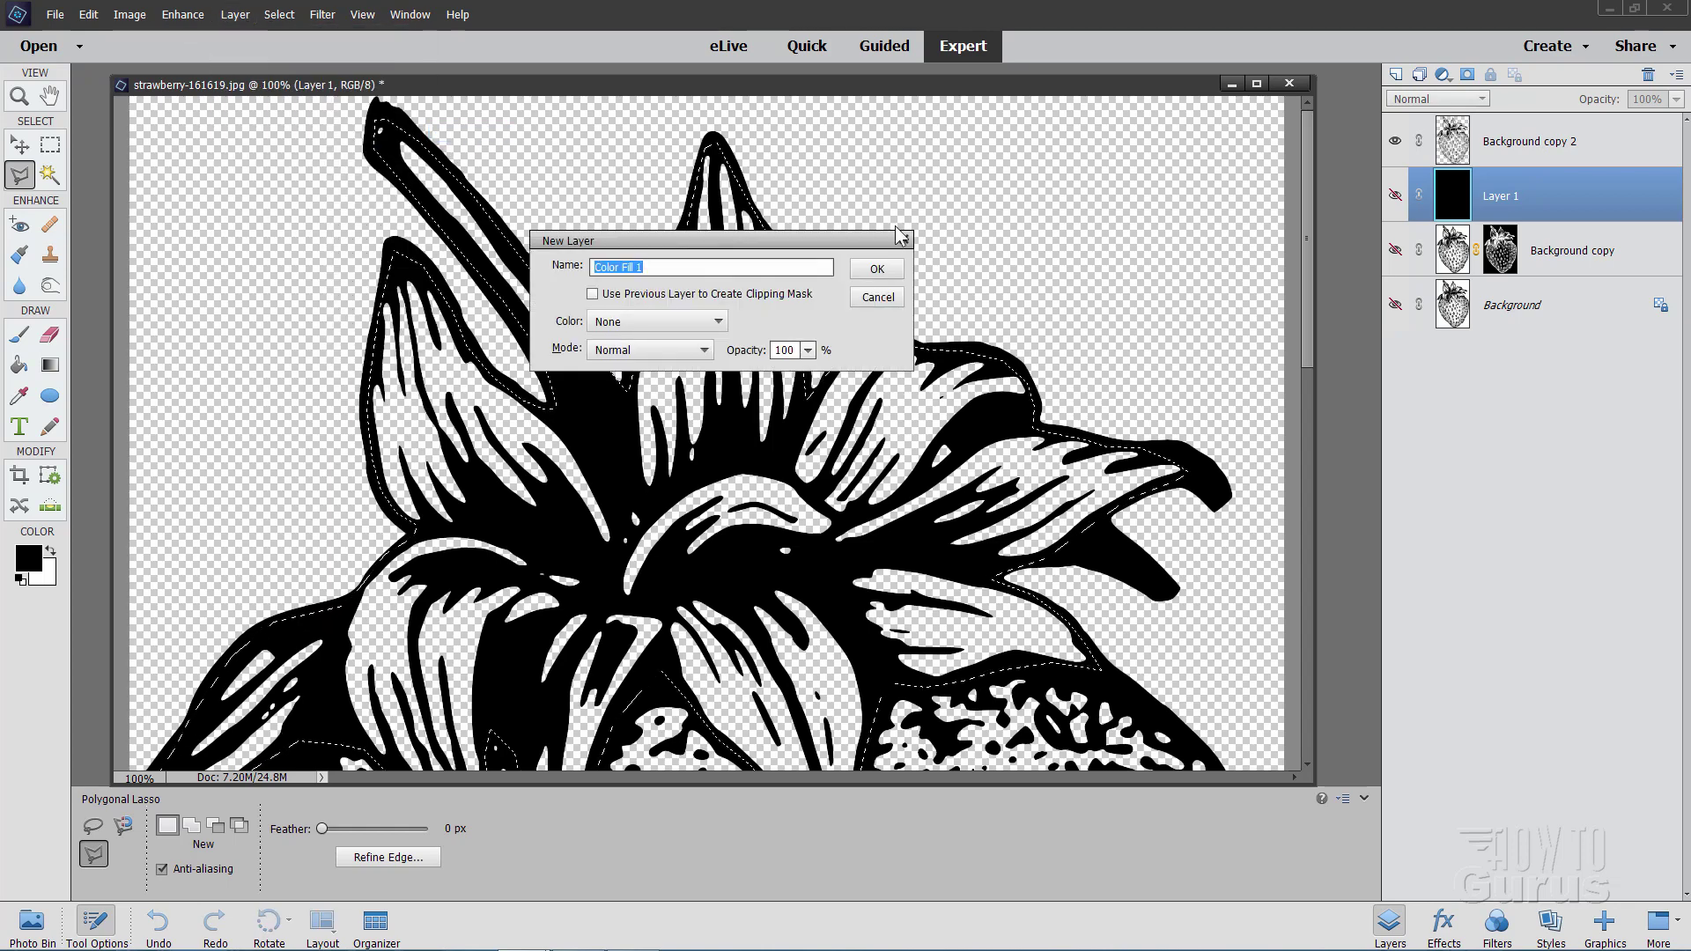
pyautogui.click(895, 274)
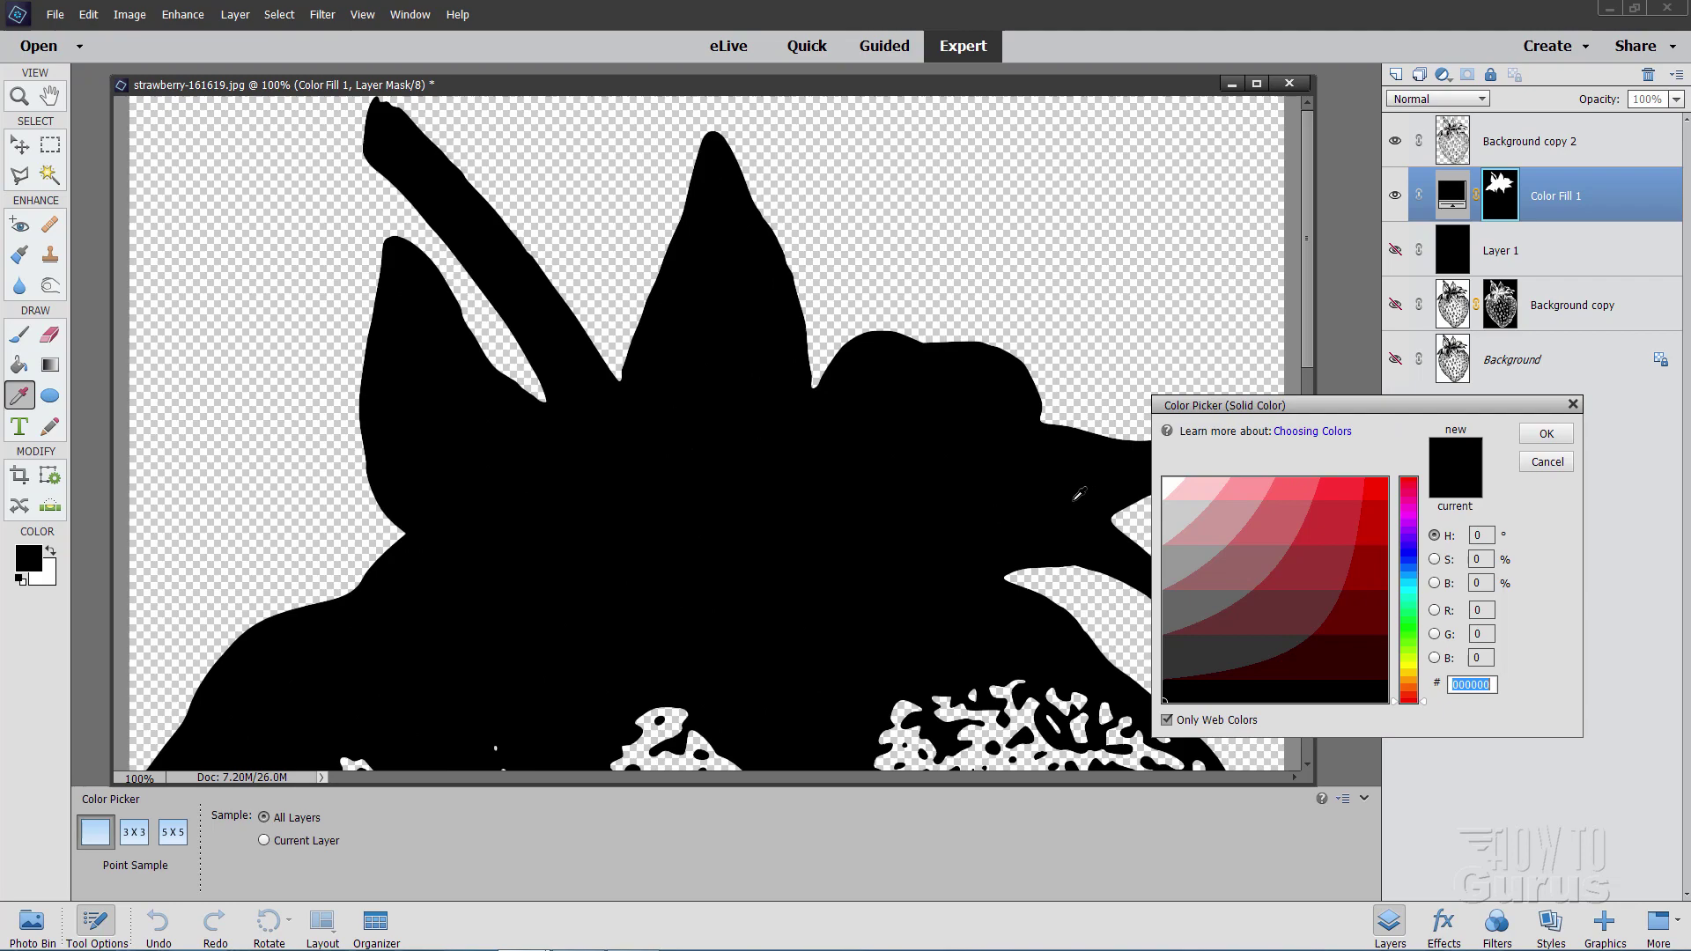
pyautogui.click(1410, 645)
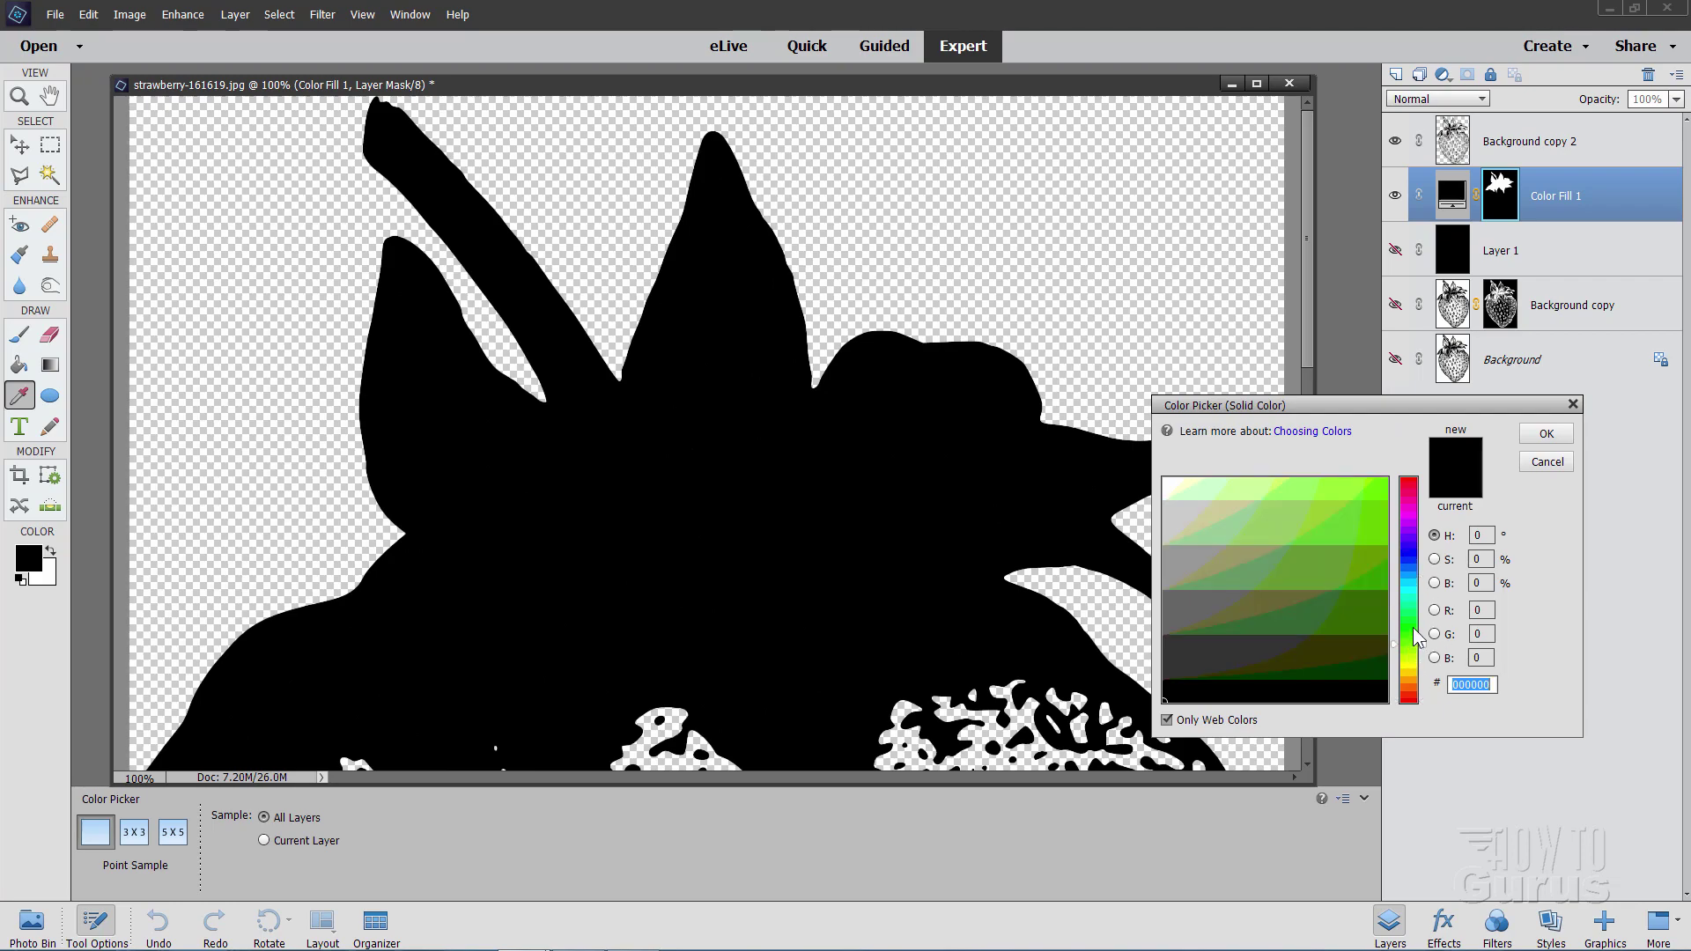
pyautogui.click(1168, 719)
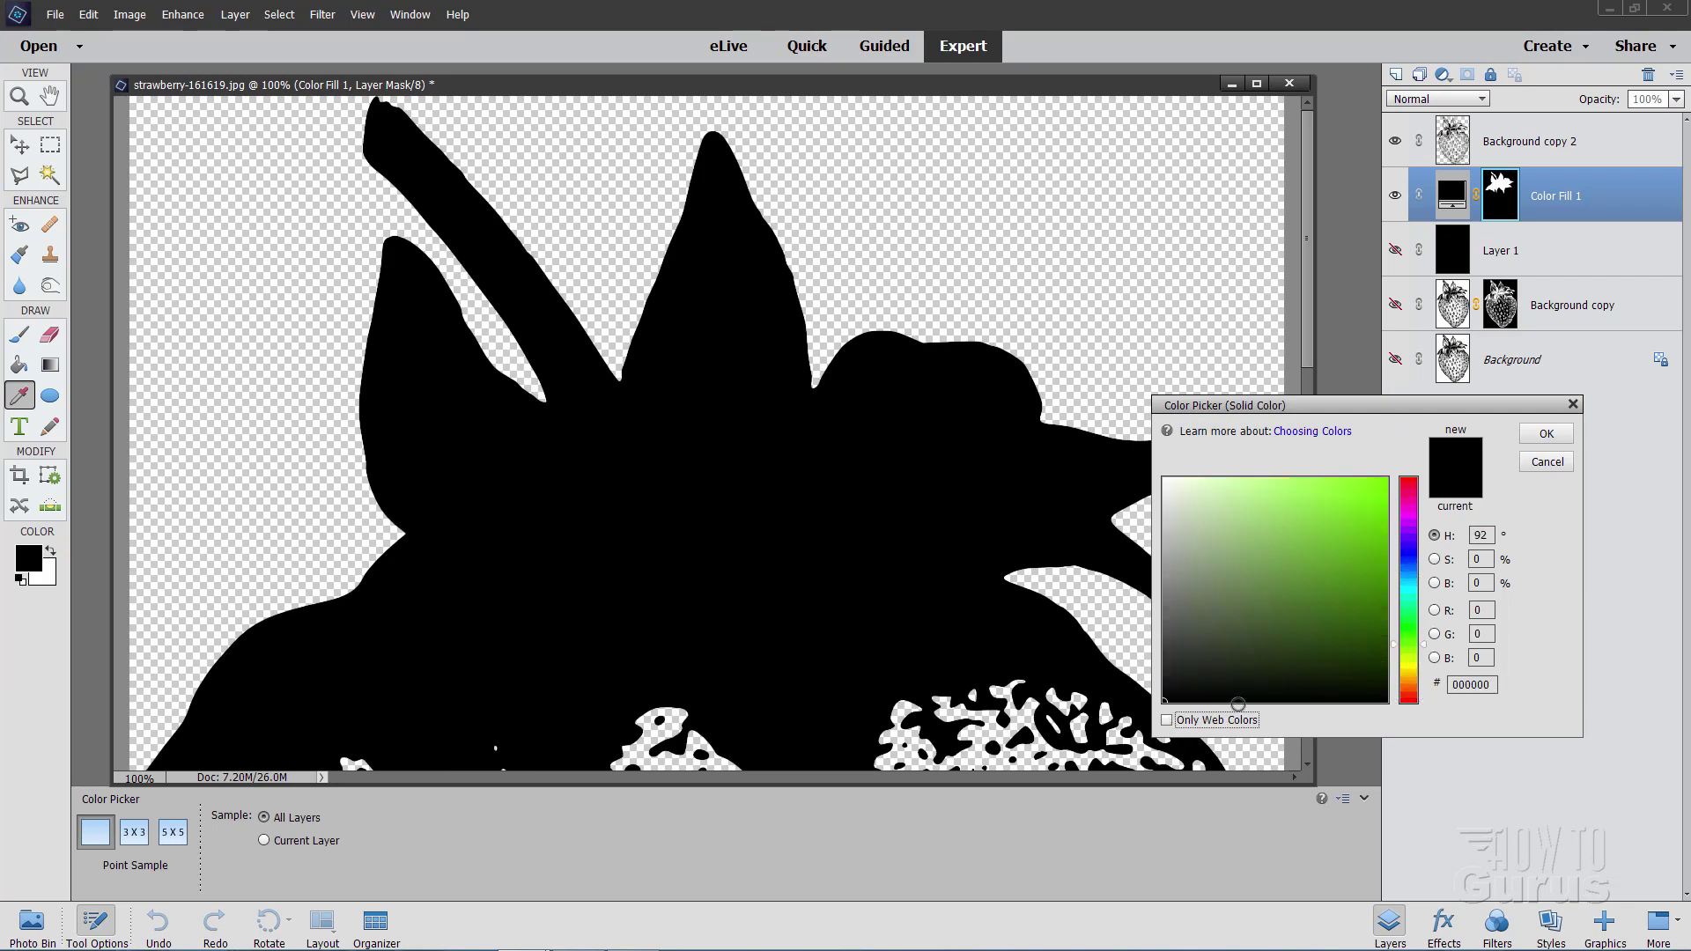
pyautogui.moveTo(1386, 613); pyautogui.dragTo(1365, 586)
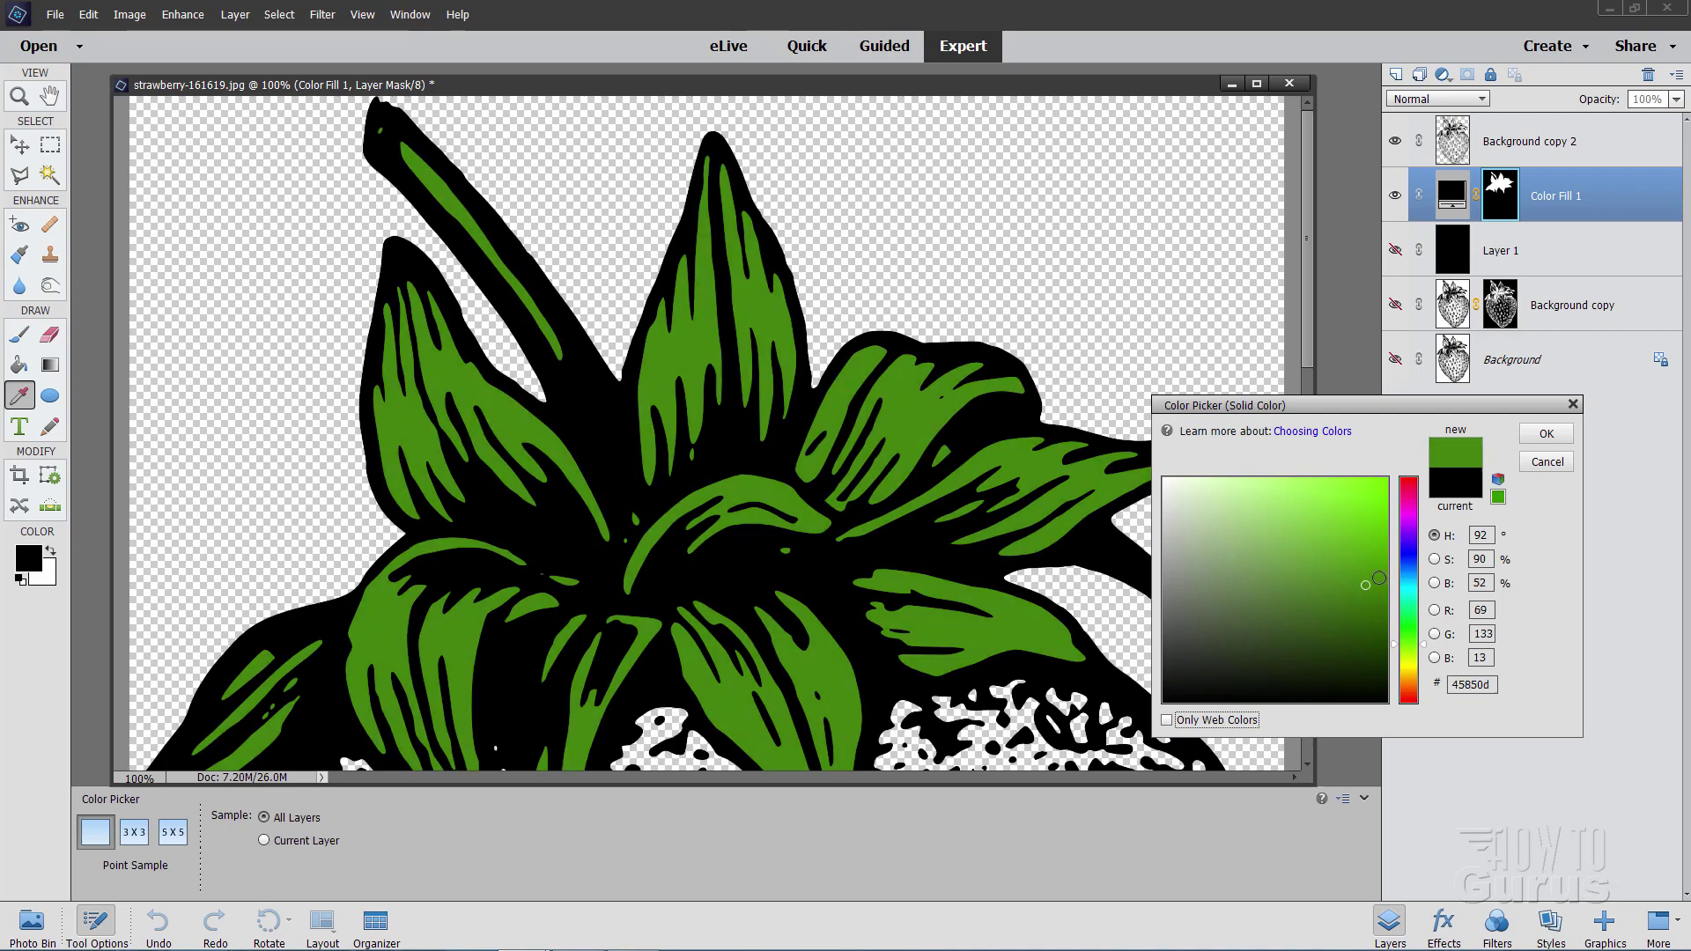
pyautogui.click(1379, 578)
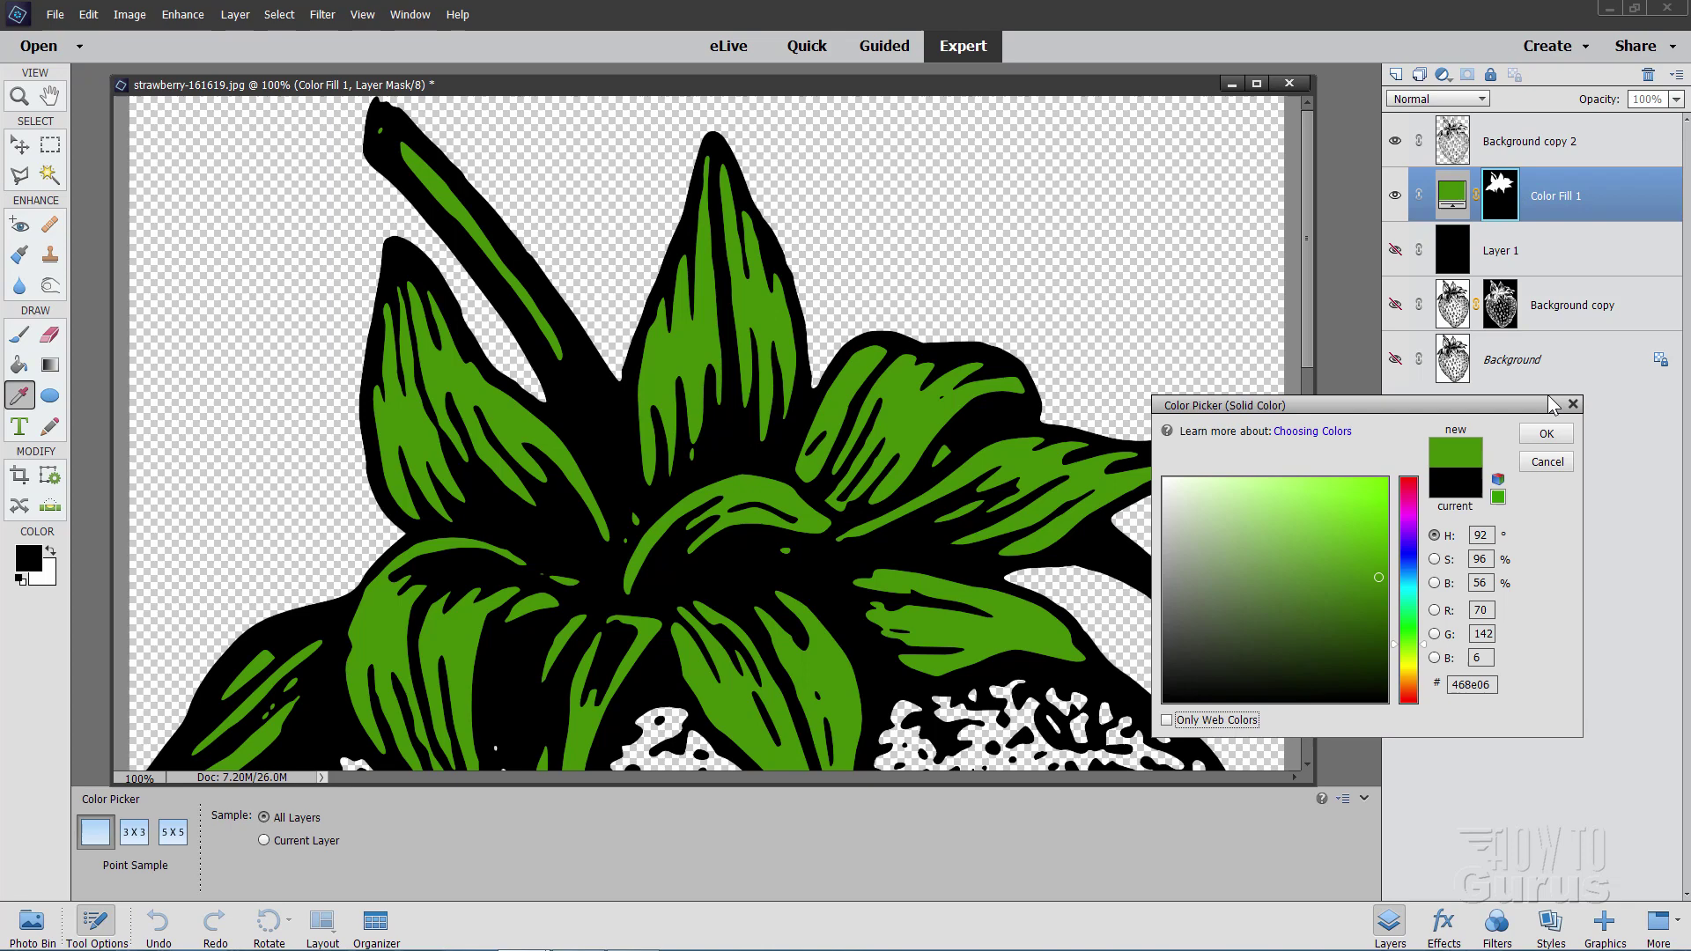
pyautogui.click(1547, 434)
pyautogui.press('l')
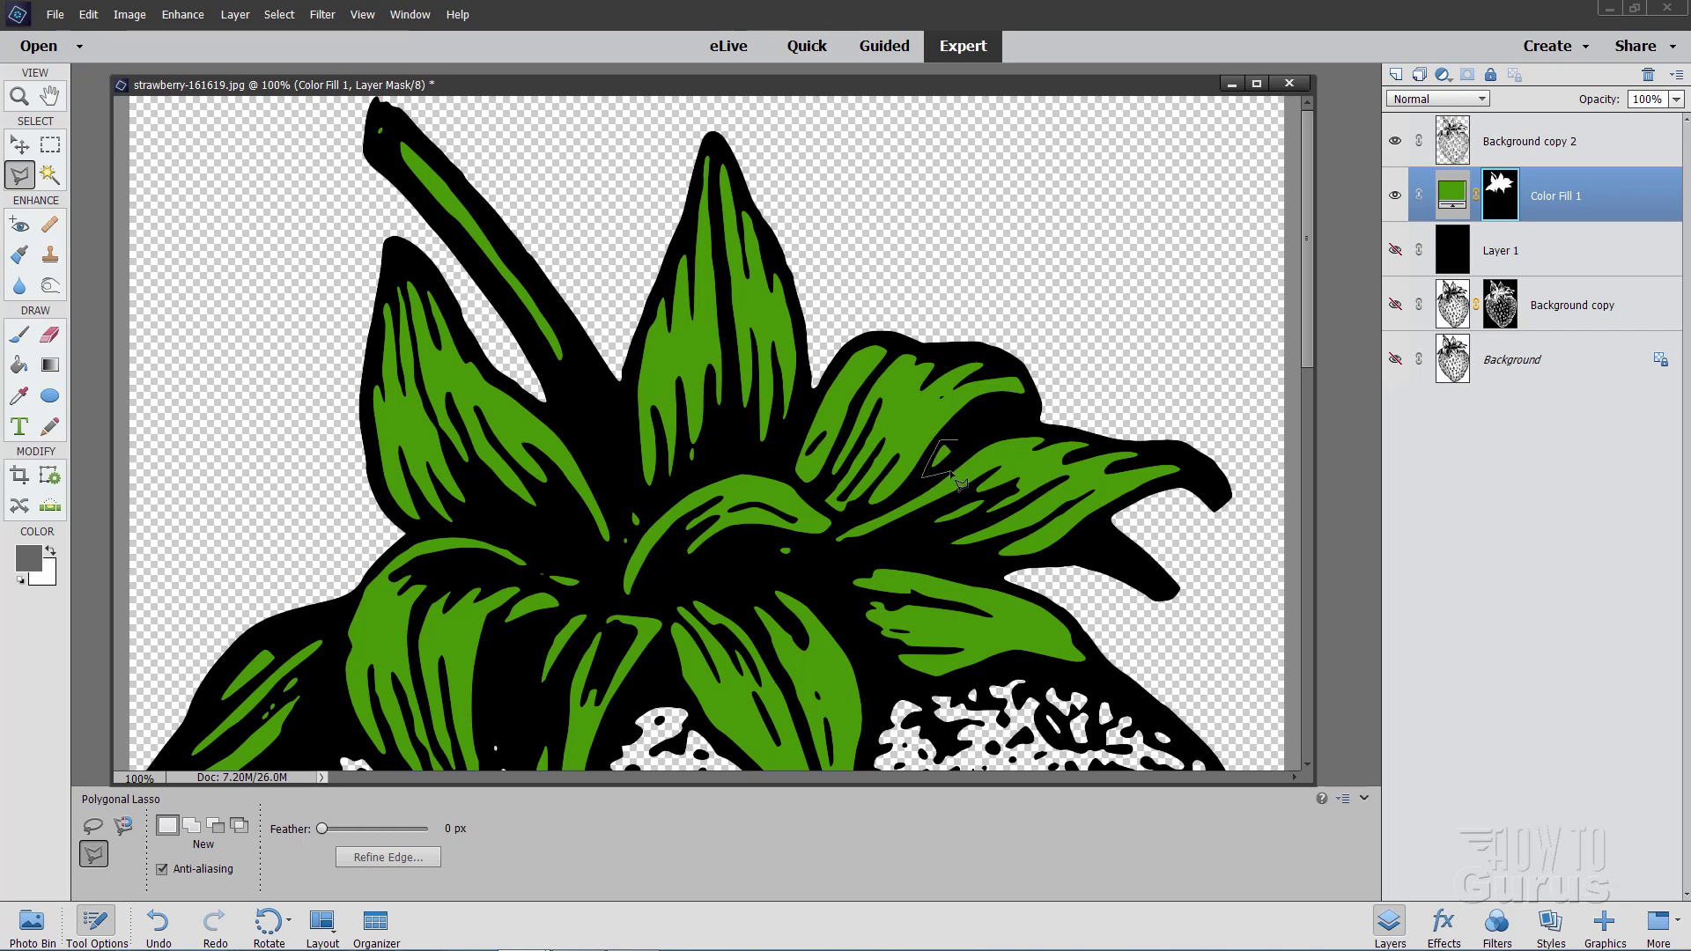
# - Close the small lasso selection and set black as the painting colour
pyautogui.doubleClick(961, 451)
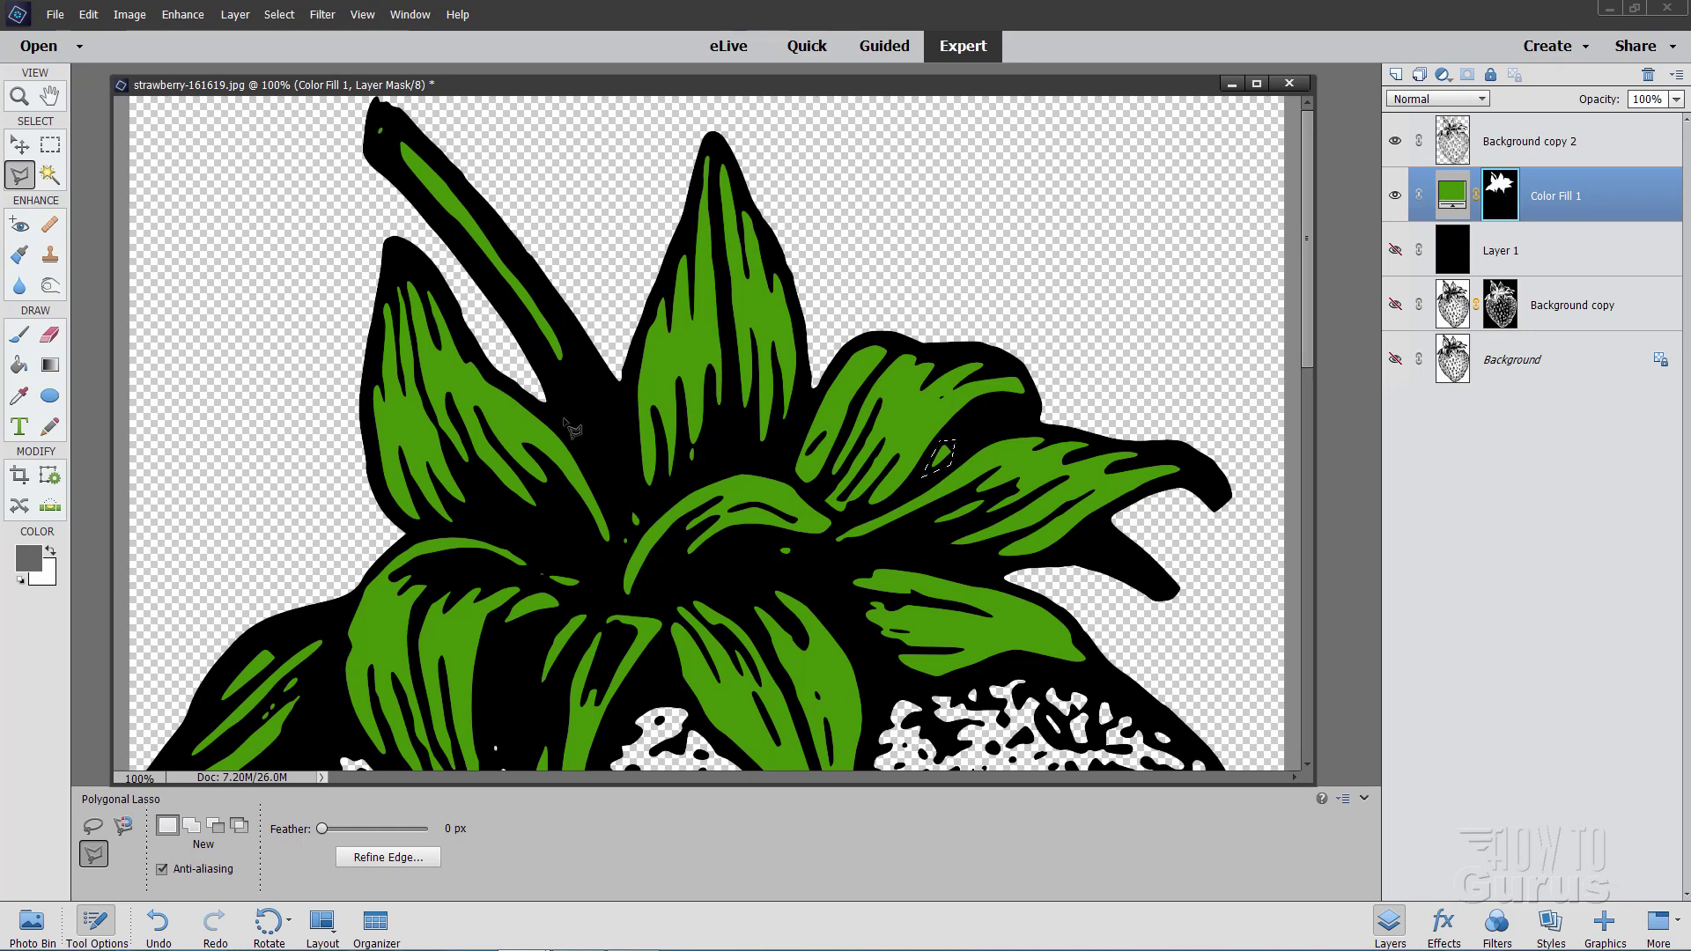
pyautogui.click(20, 579)
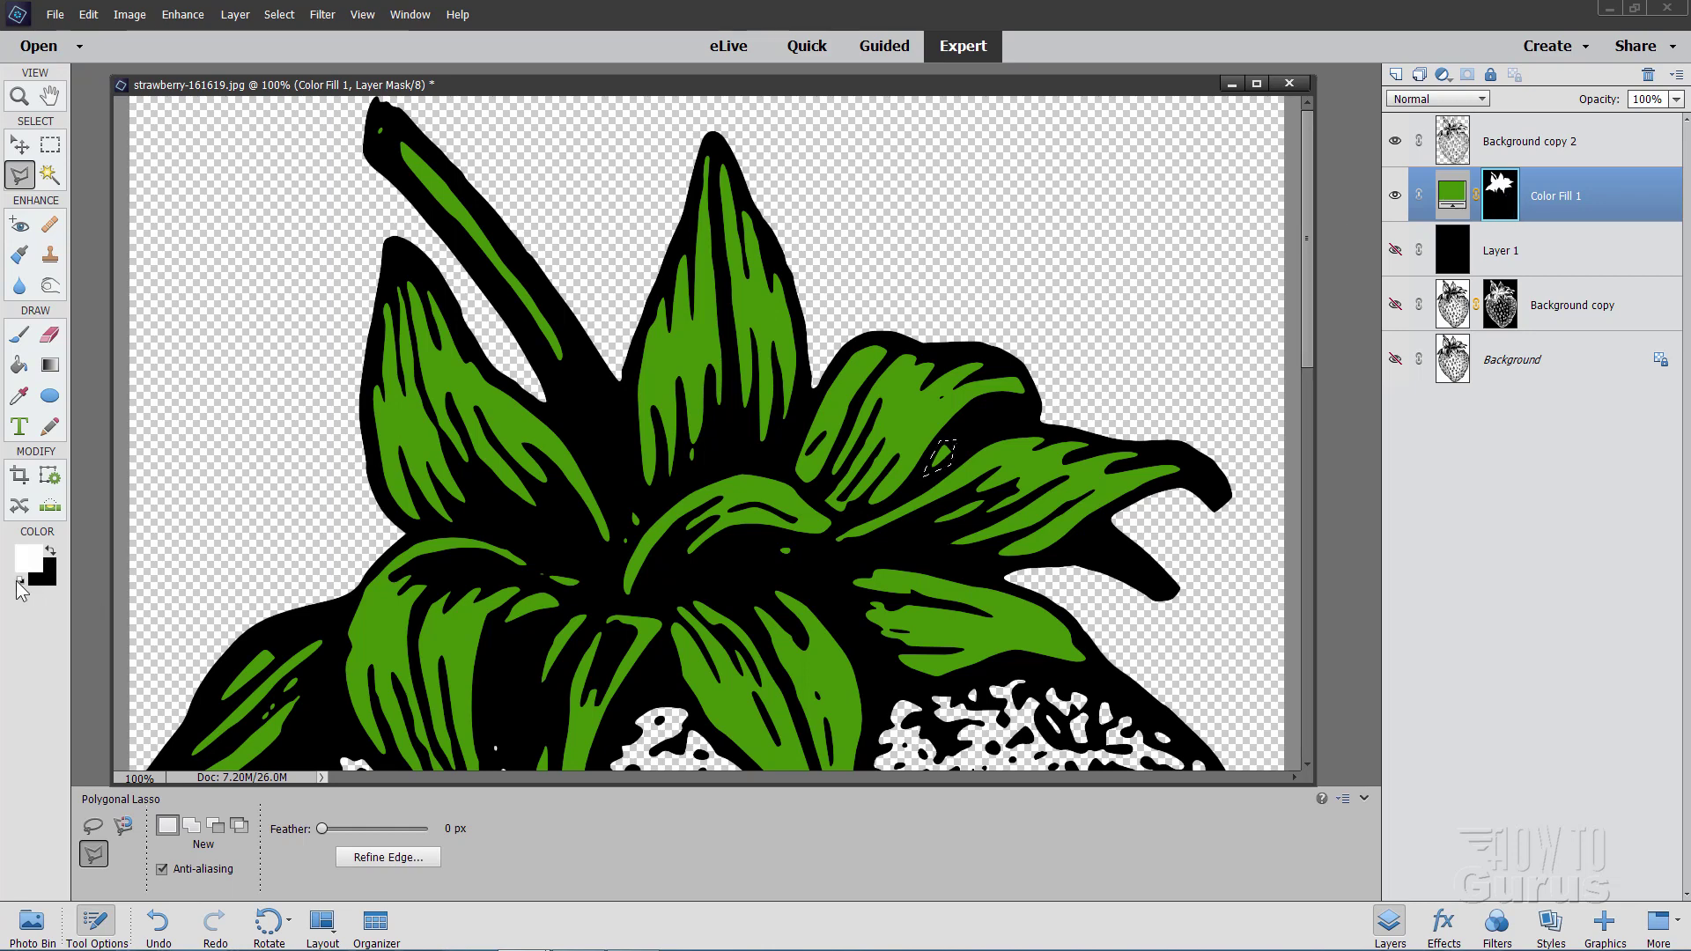
pyautogui.click(52, 550)
# - Set the Brush to 38 px, switch to the Move tool, and deselect
pyautogui.click(19, 333)
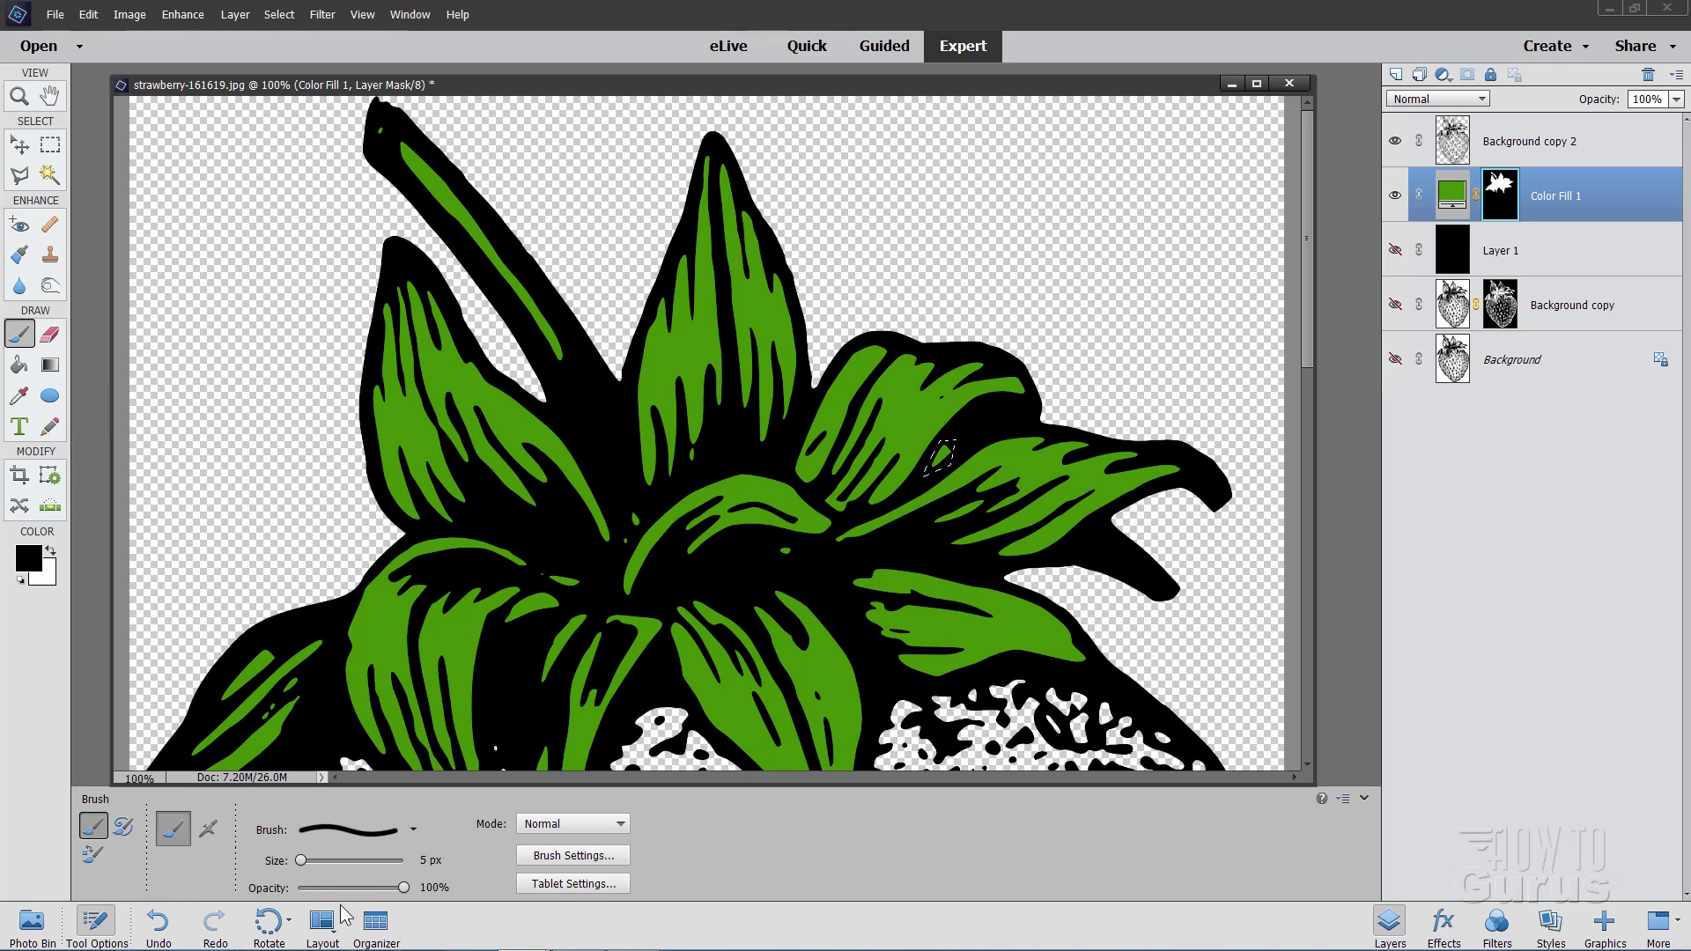
pyautogui.moveTo(301, 860); pyautogui.dragTo(329, 861)
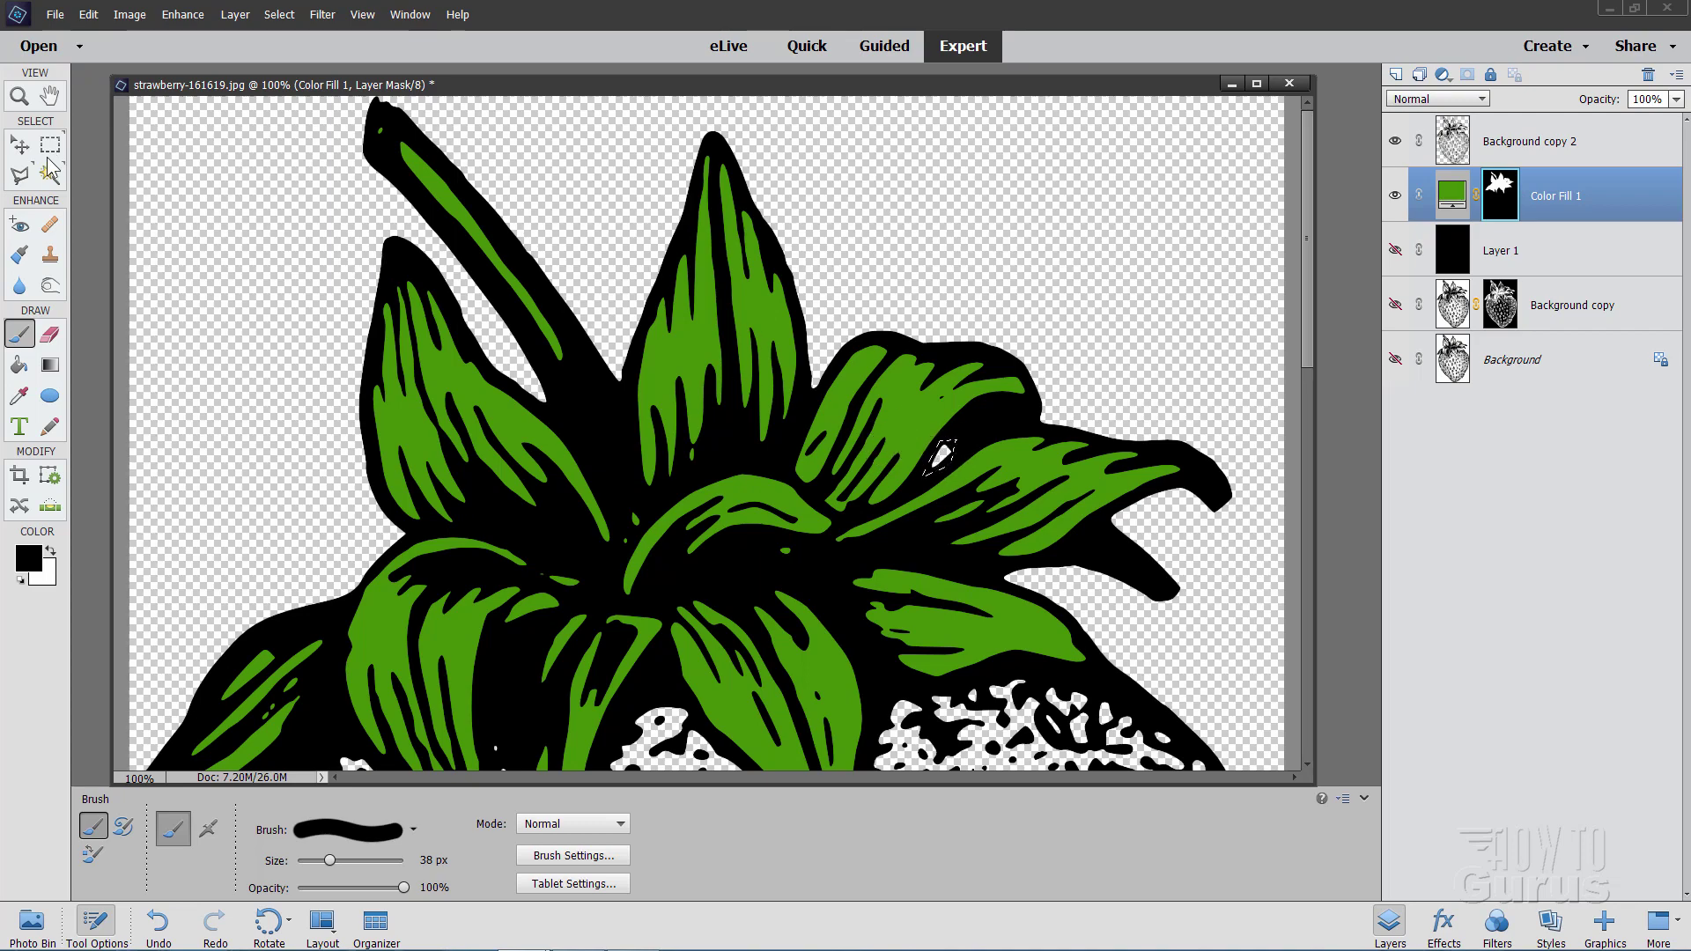
pyautogui.click(20, 145)
pyautogui.click(295, 18)
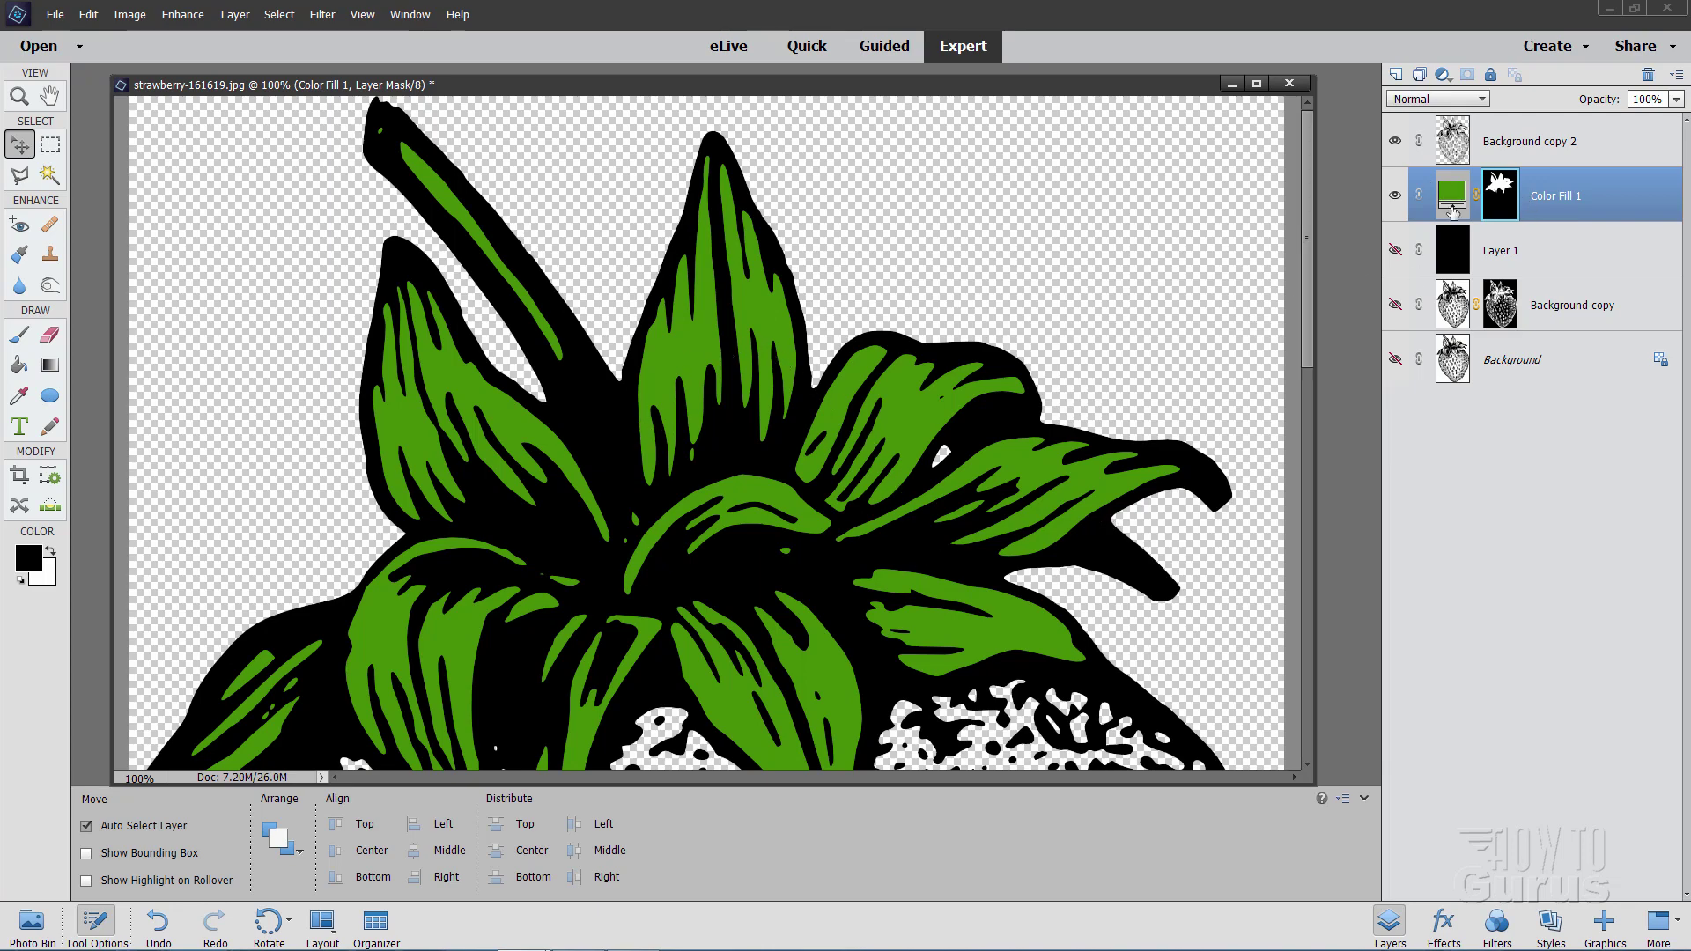
# - Brighten Color Fill 1's leaf green to #4c9b06
pyautogui.doubleClick(1451, 199)
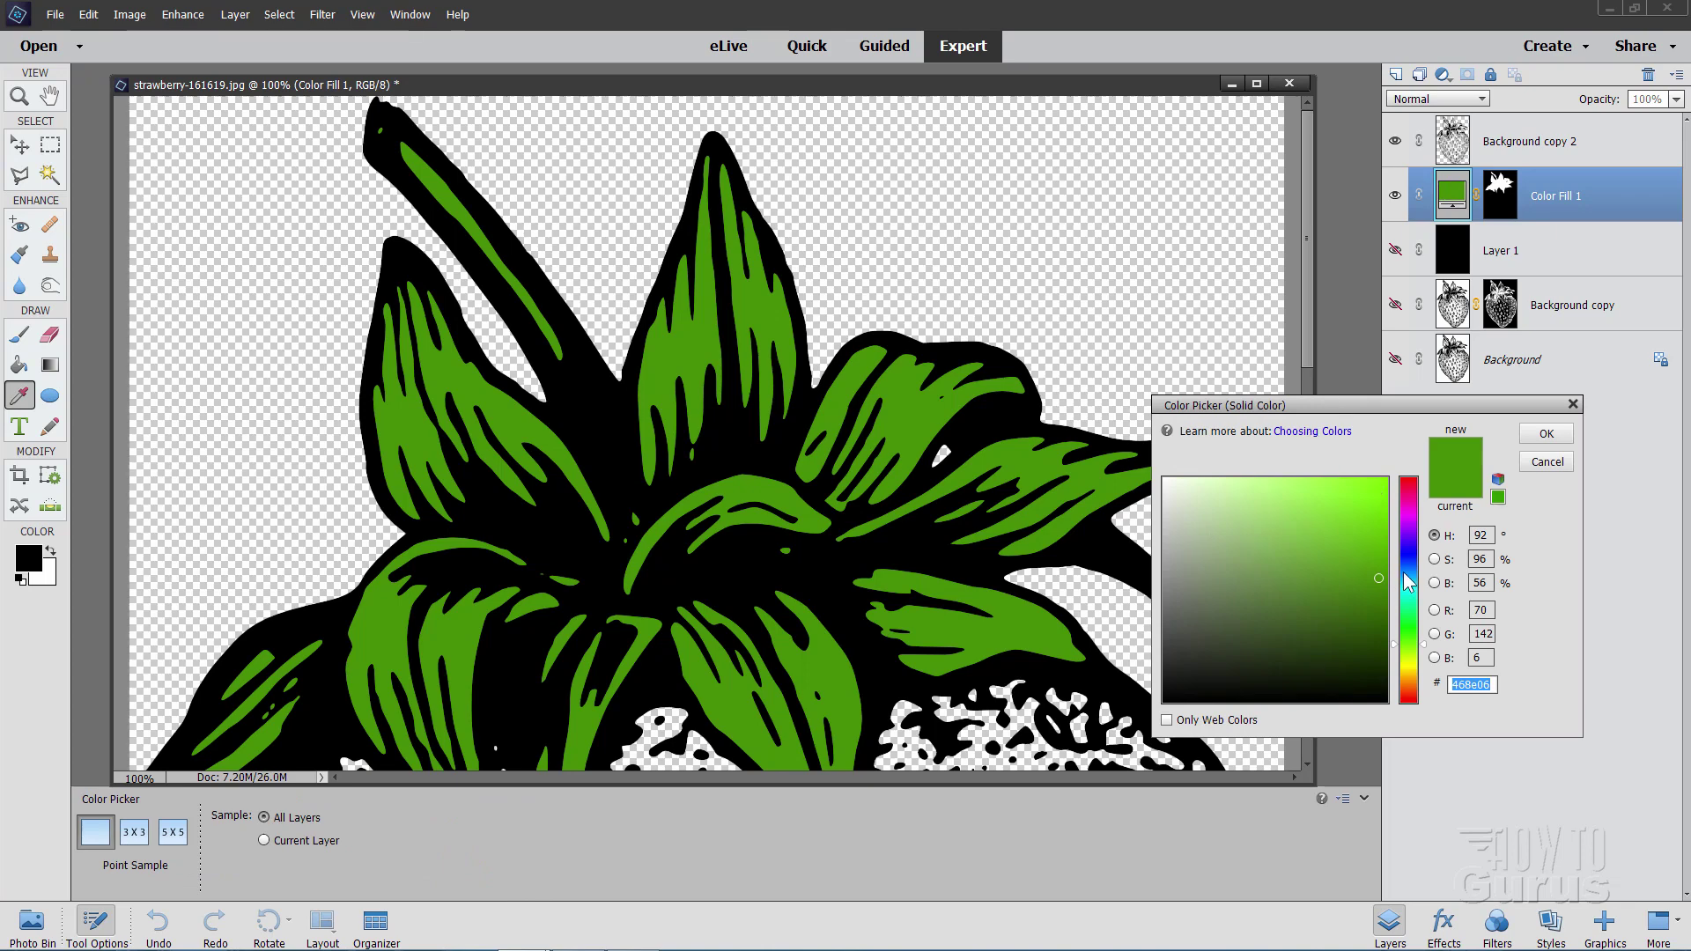
pyautogui.moveTo(1379, 539); pyautogui.dragTo(1378, 566)
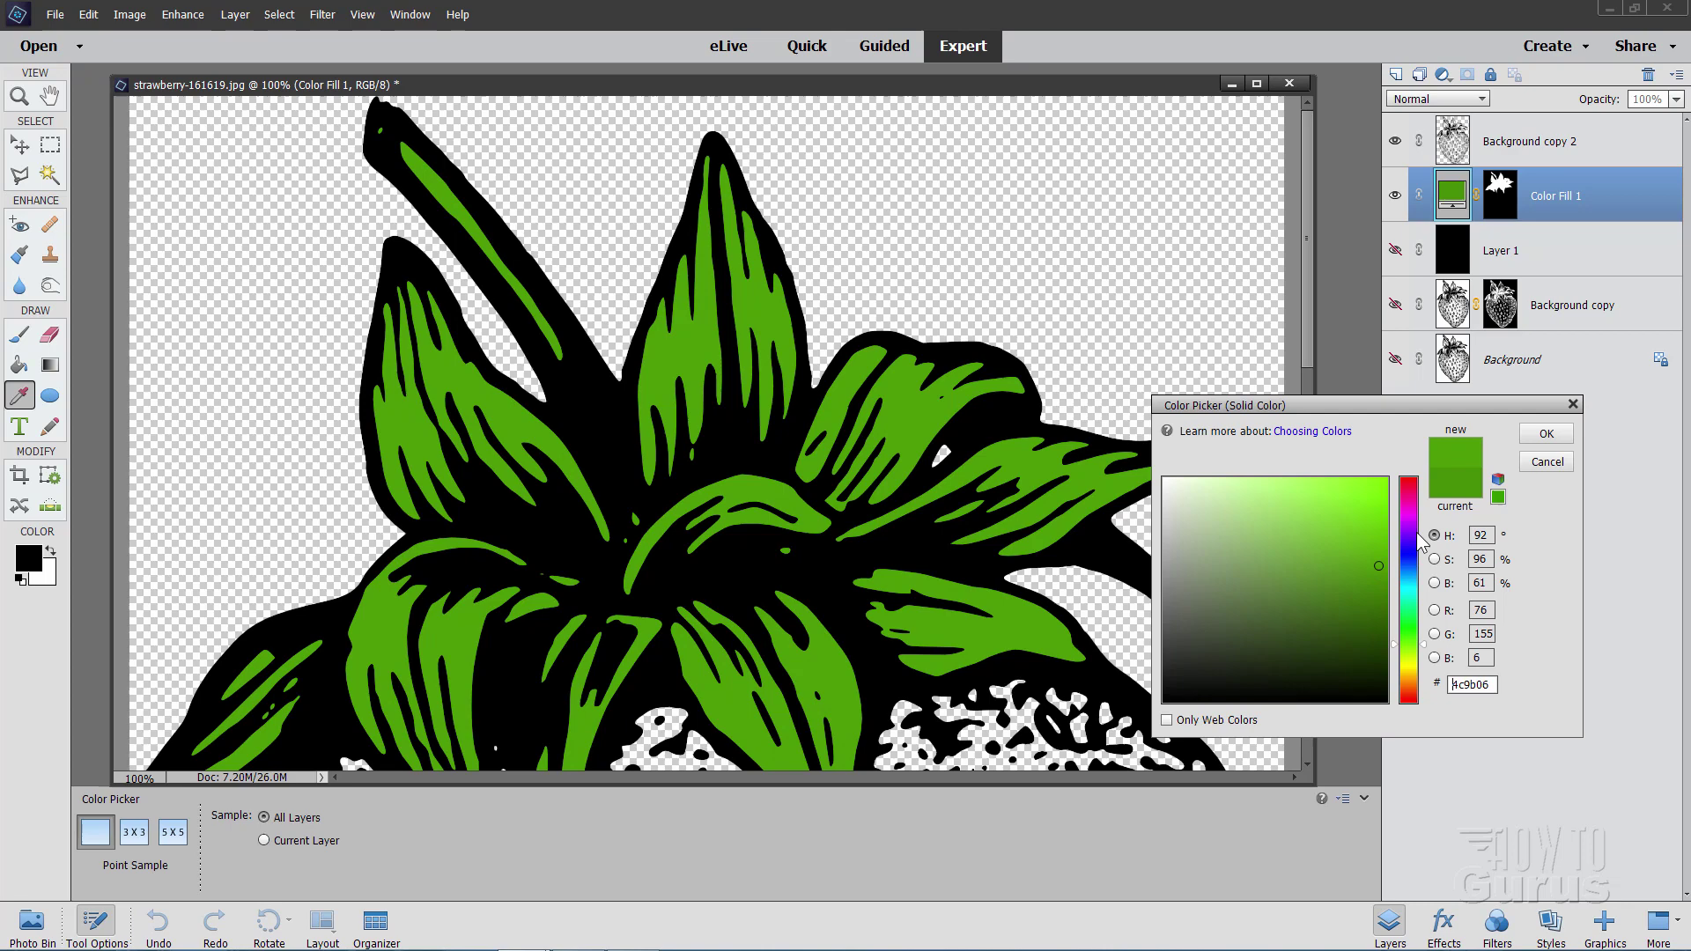
pyautogui.click(1545, 435)
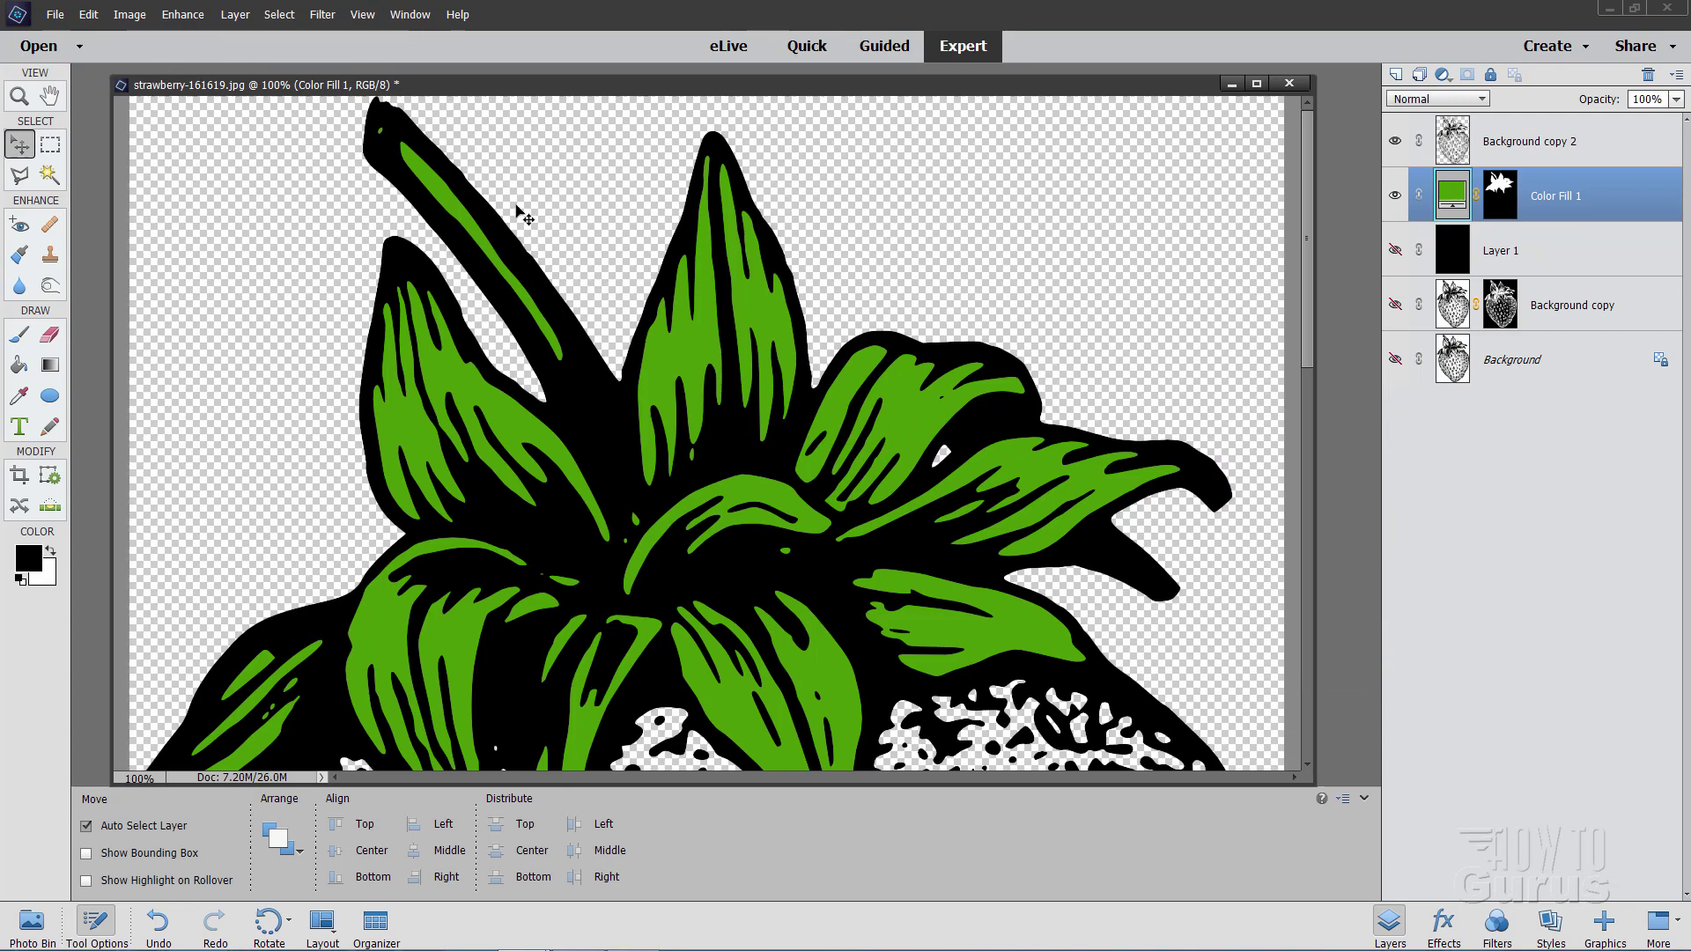
# - Dismiss the Layer menu unused and pan down to the strawberry's seeded body
pyautogui.click(234, 15)
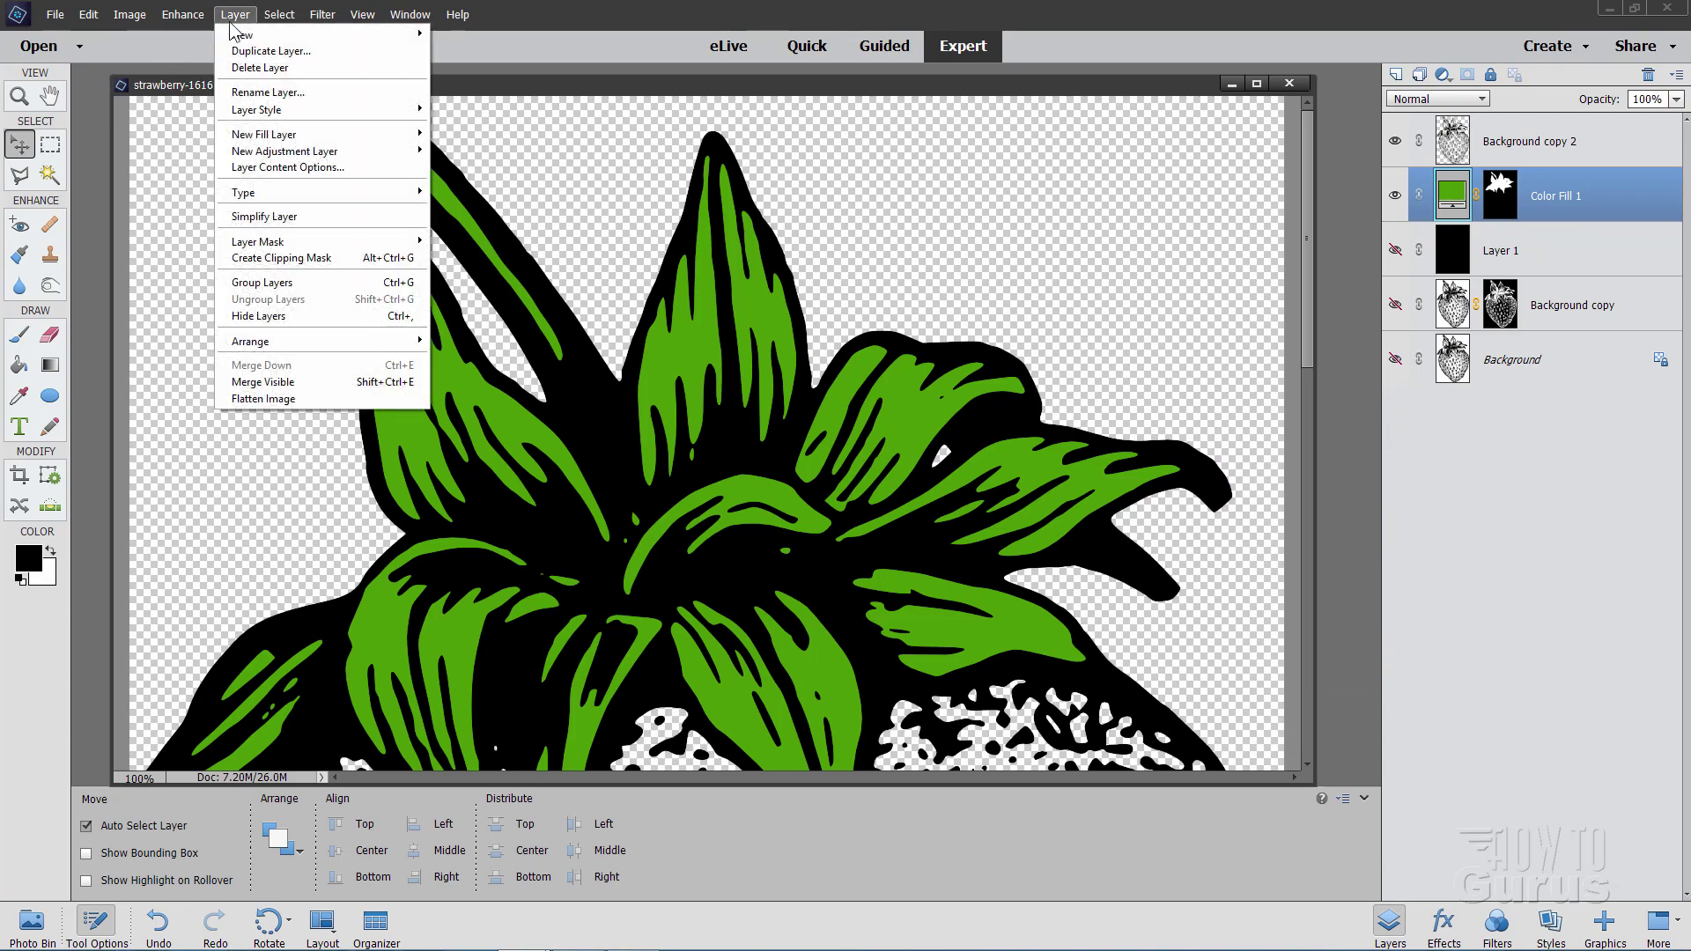
pyautogui.moveTo(264, 133)
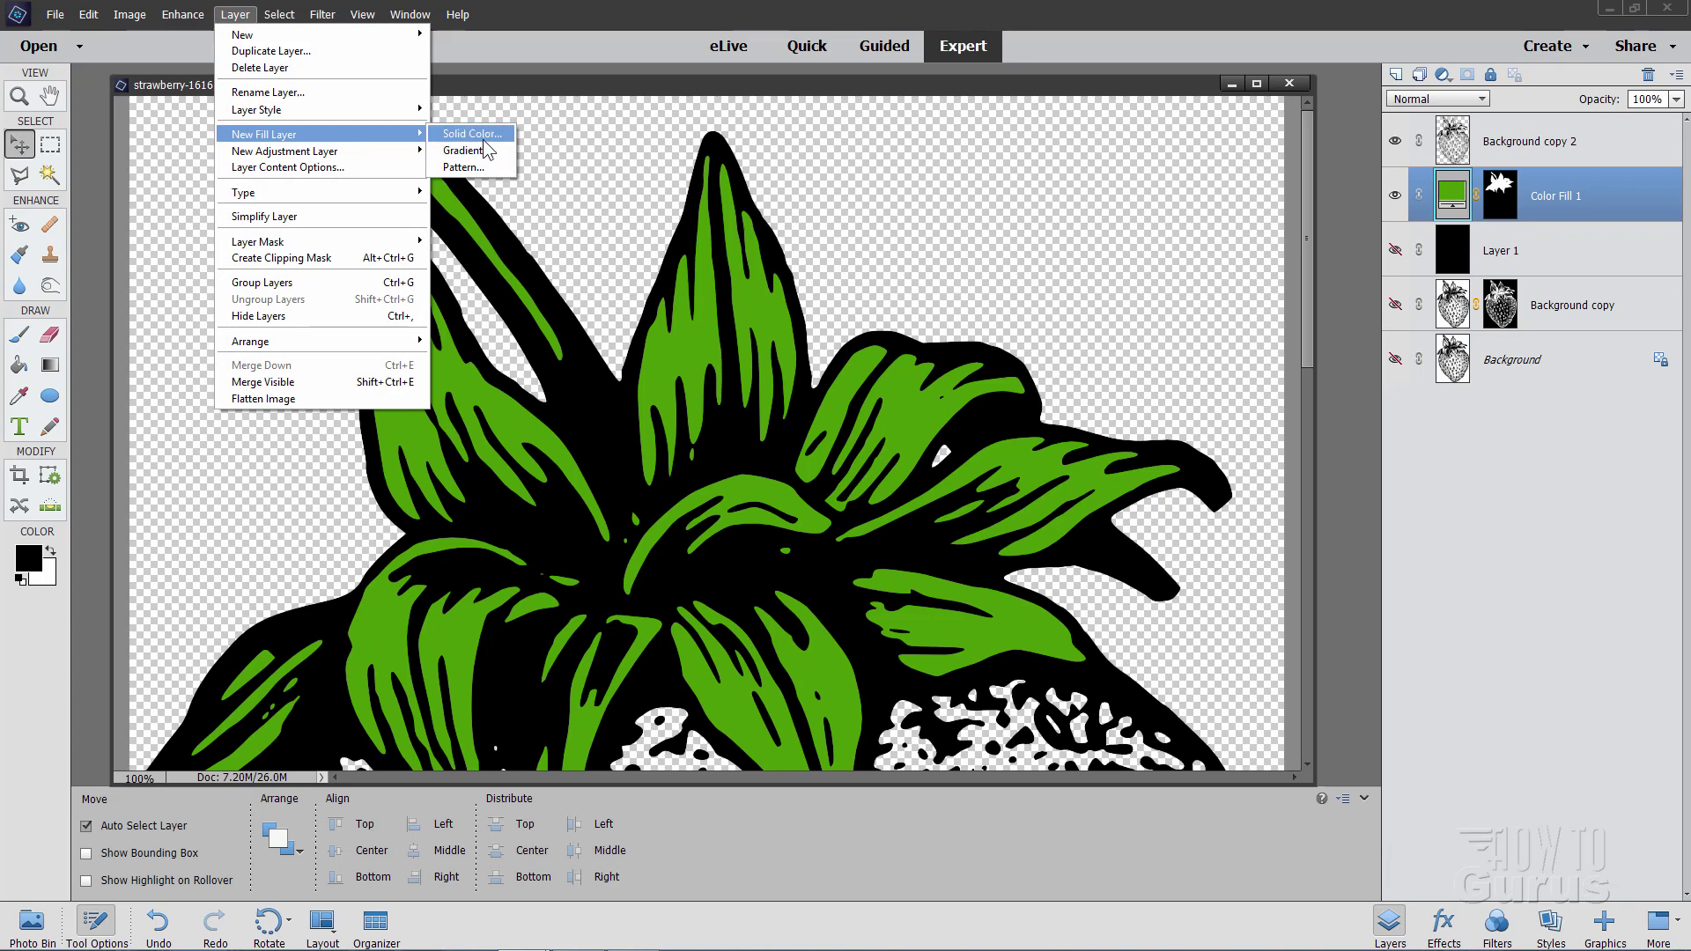
pyautogui.click(552, 48)
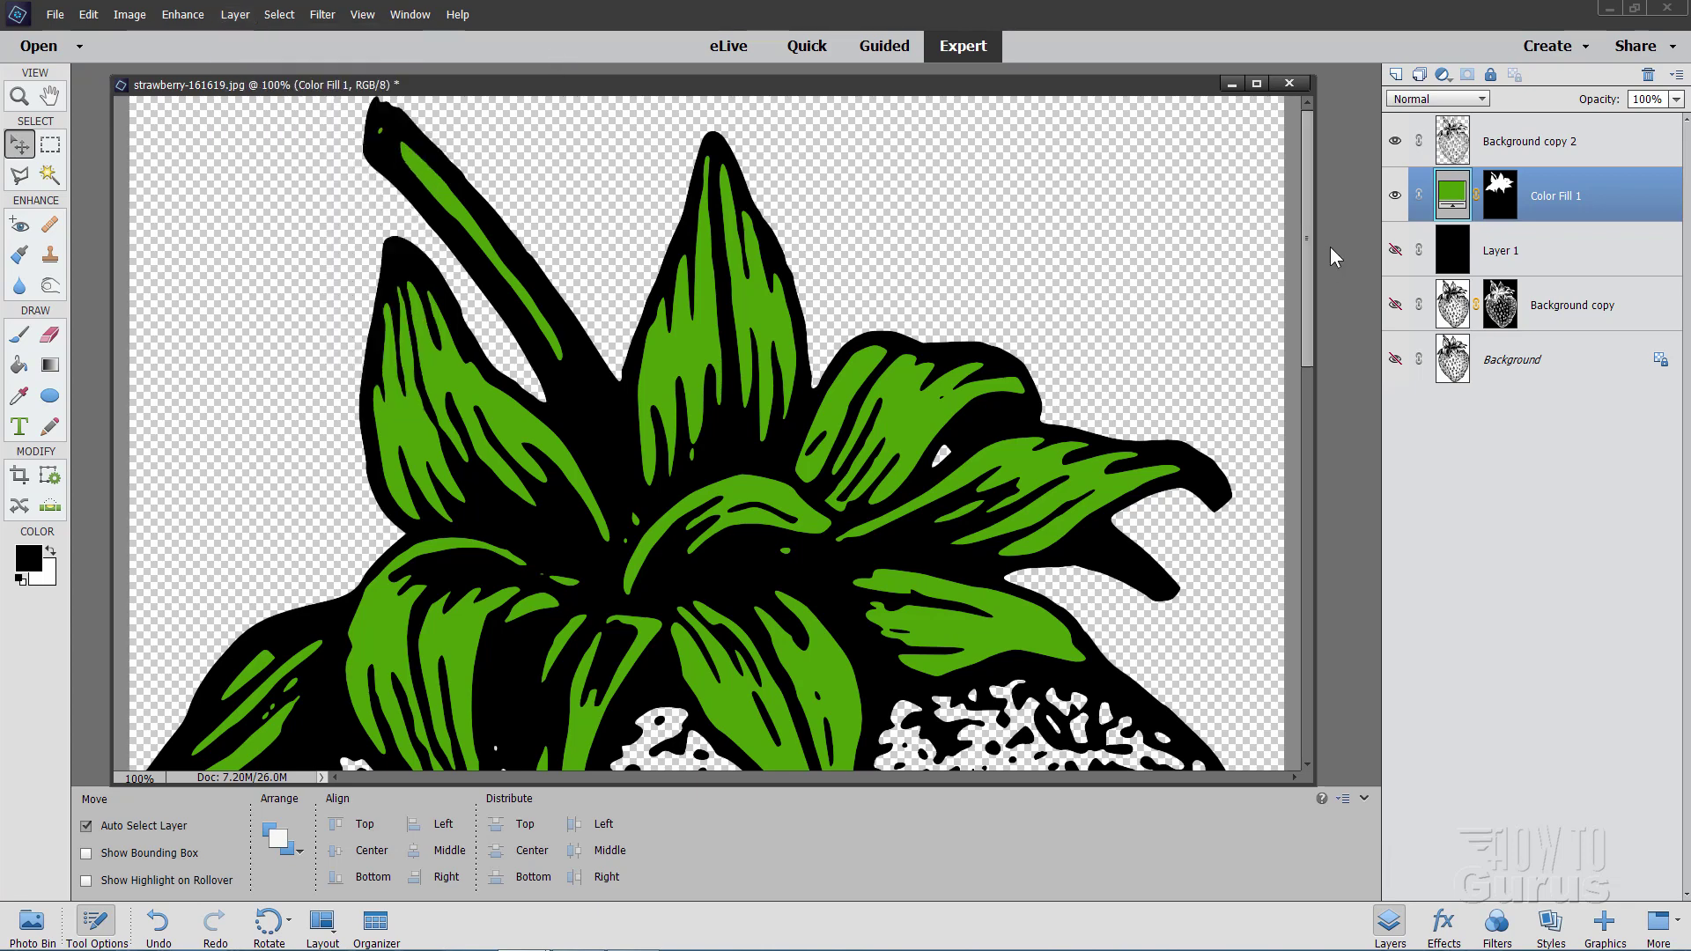
pyautogui.moveTo(1309, 220); pyautogui.dragTo(1335, 450)
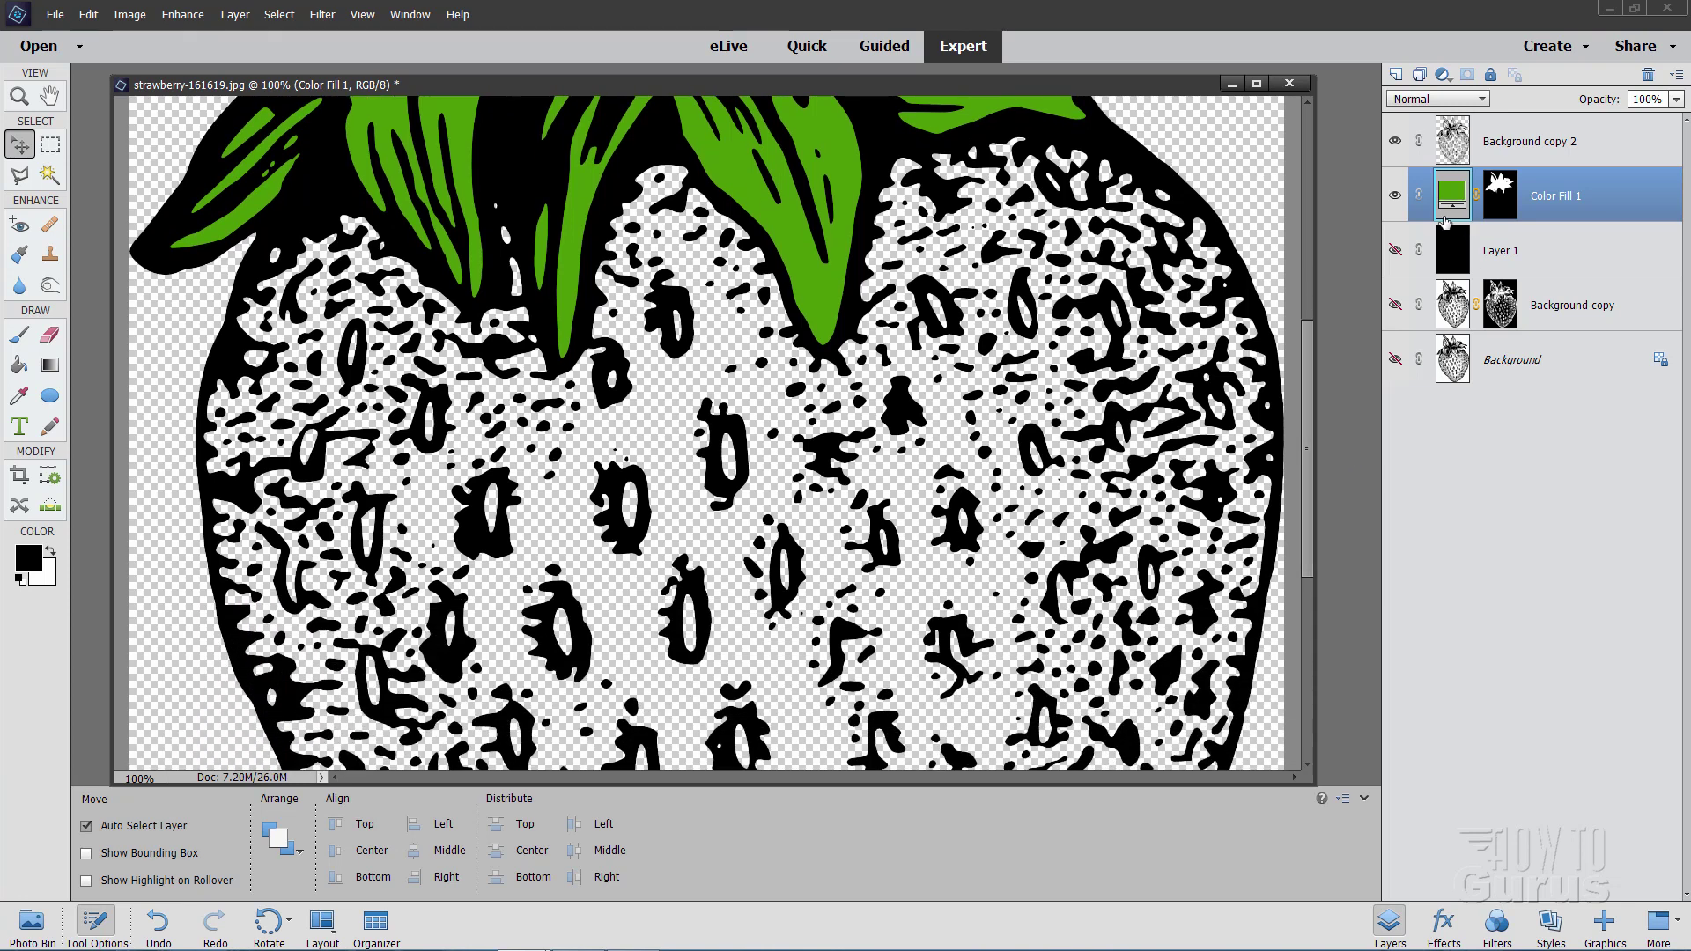
# - Start a Polygonal Lasso outline down the left edge of the strawberry body
pyautogui.click(27, 179)
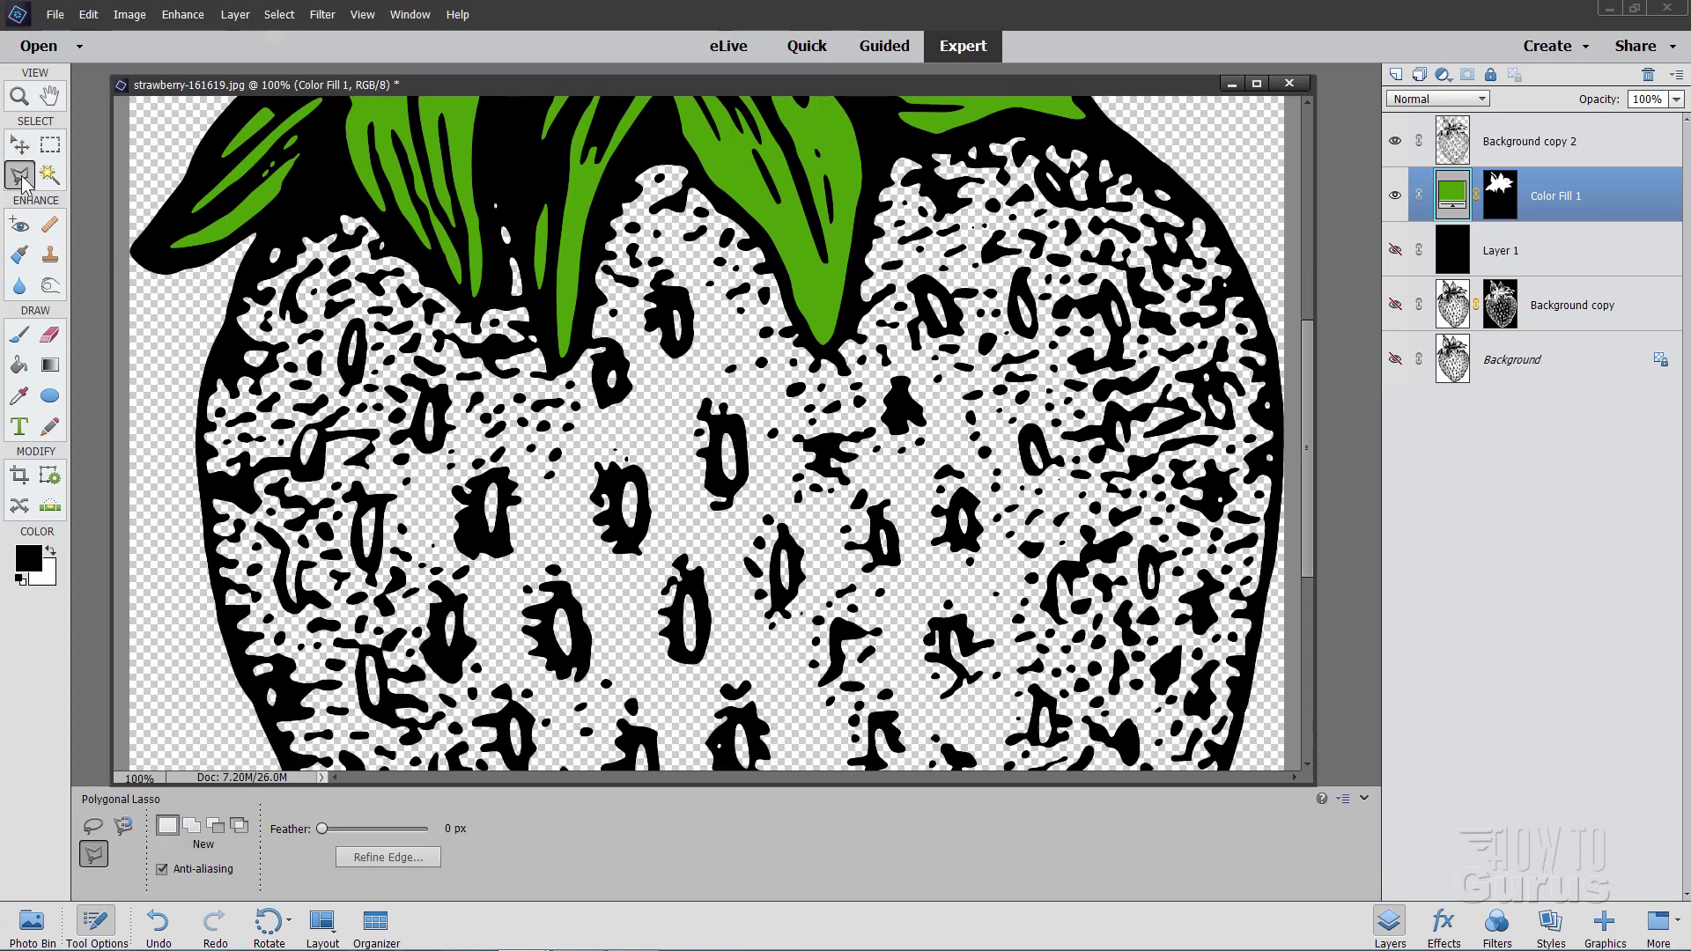
pyautogui.click(313, 183)
pyautogui.click(236, 295)
pyautogui.click(205, 401)
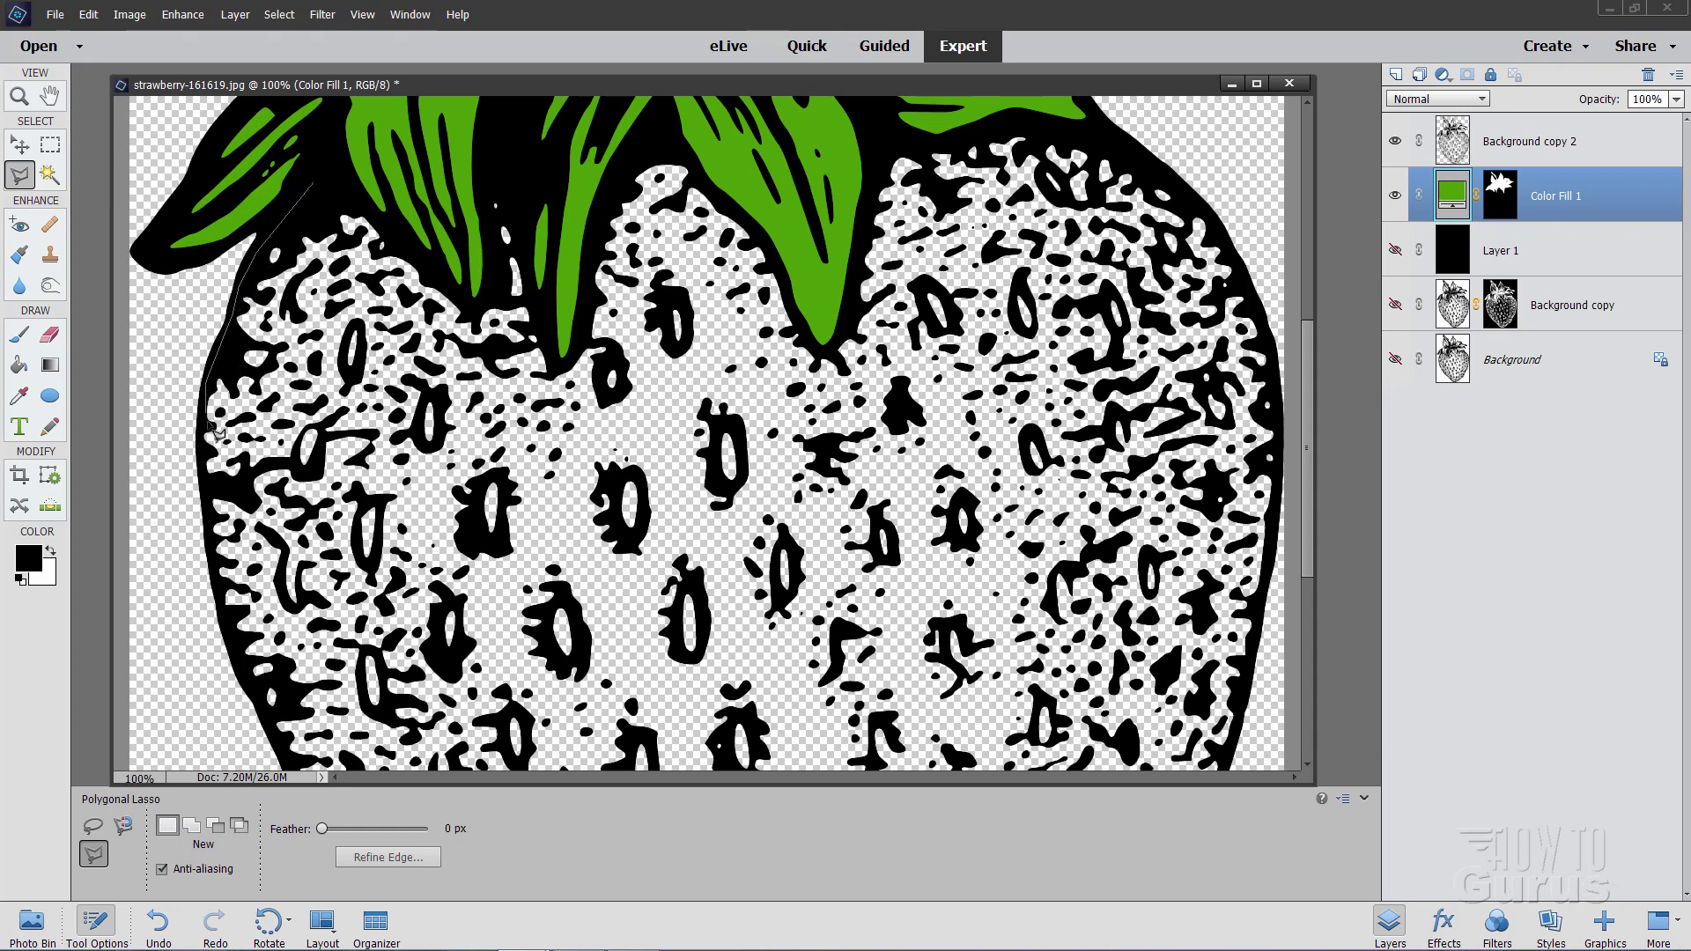
pyautogui.click(202, 469)
pyautogui.click(220, 573)
pyautogui.click(249, 683)
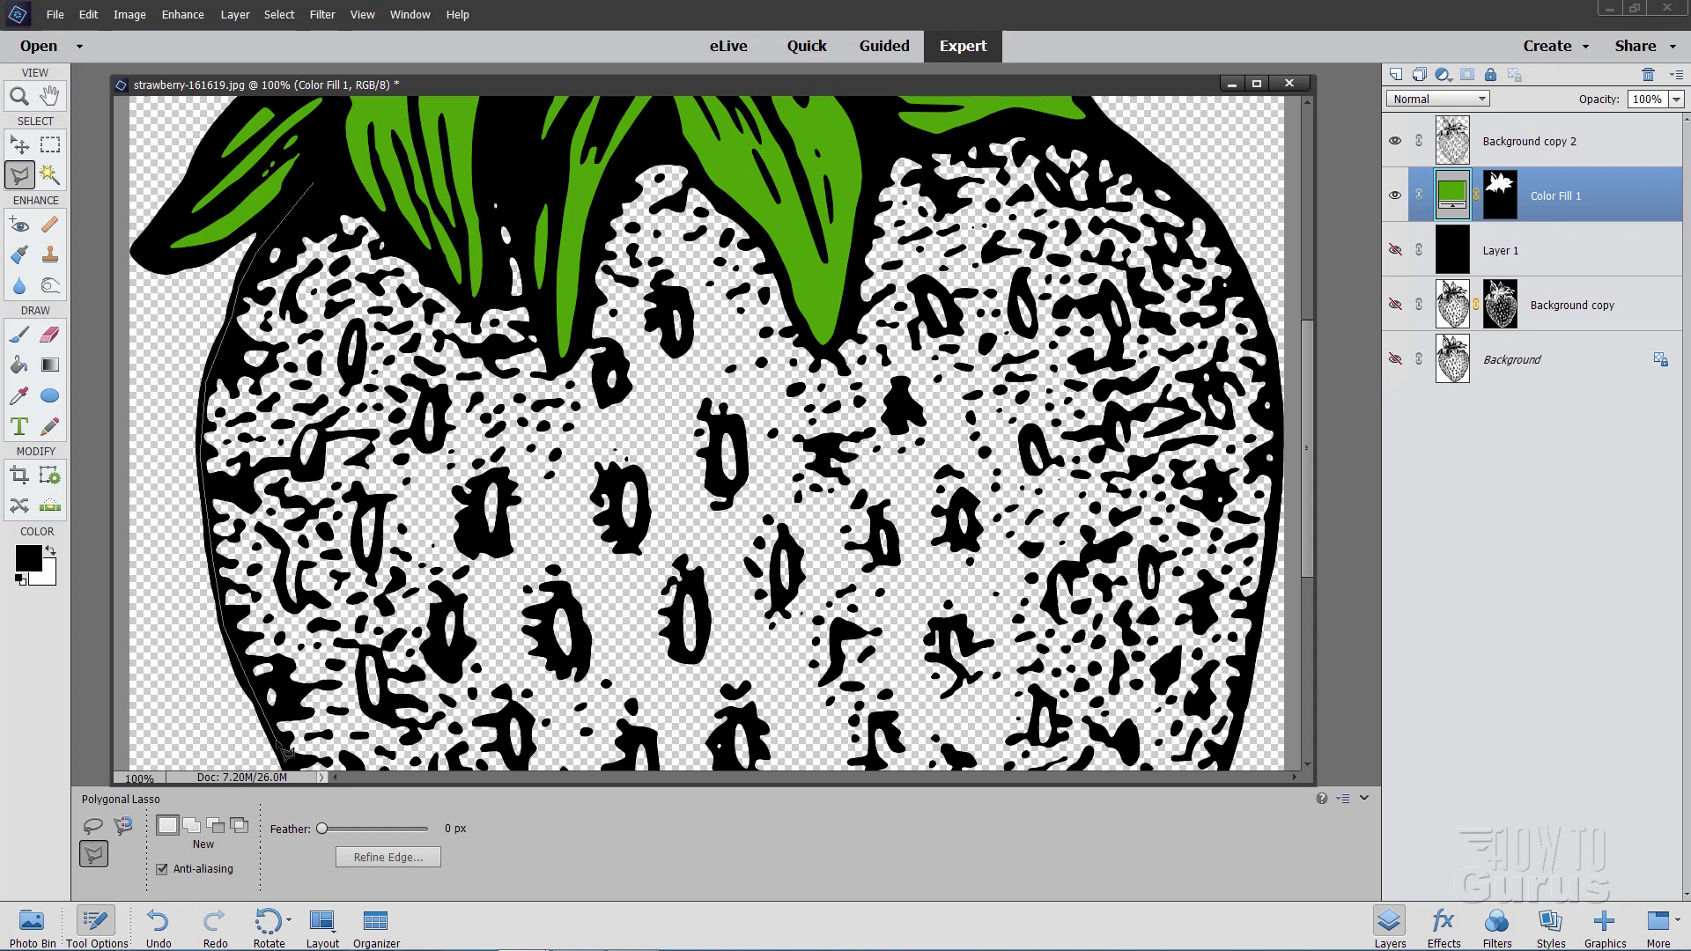
# - Pan down and trace around the strawberry's bottom and up its right side
pyautogui.press('space')
pyautogui.moveTo(283, 753)
pyautogui.mouseDown()
pyautogui.moveTo(280, 317)
pyautogui.moveTo(299, 317)
pyautogui.mouseUp()
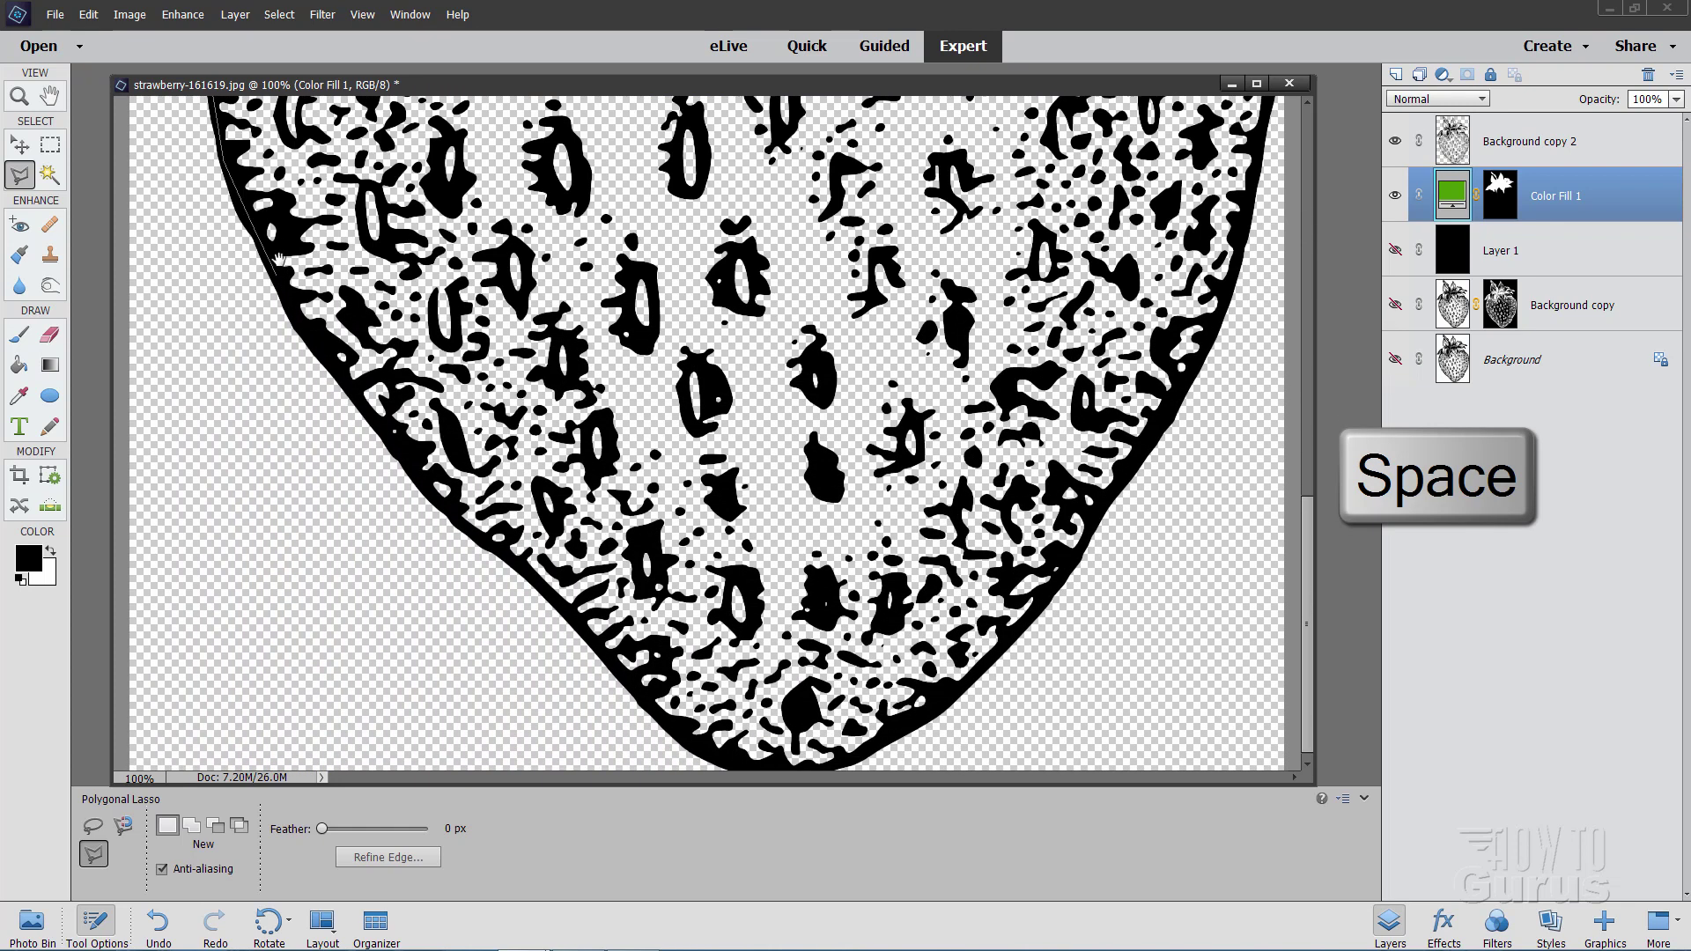
pyautogui.click(294, 308)
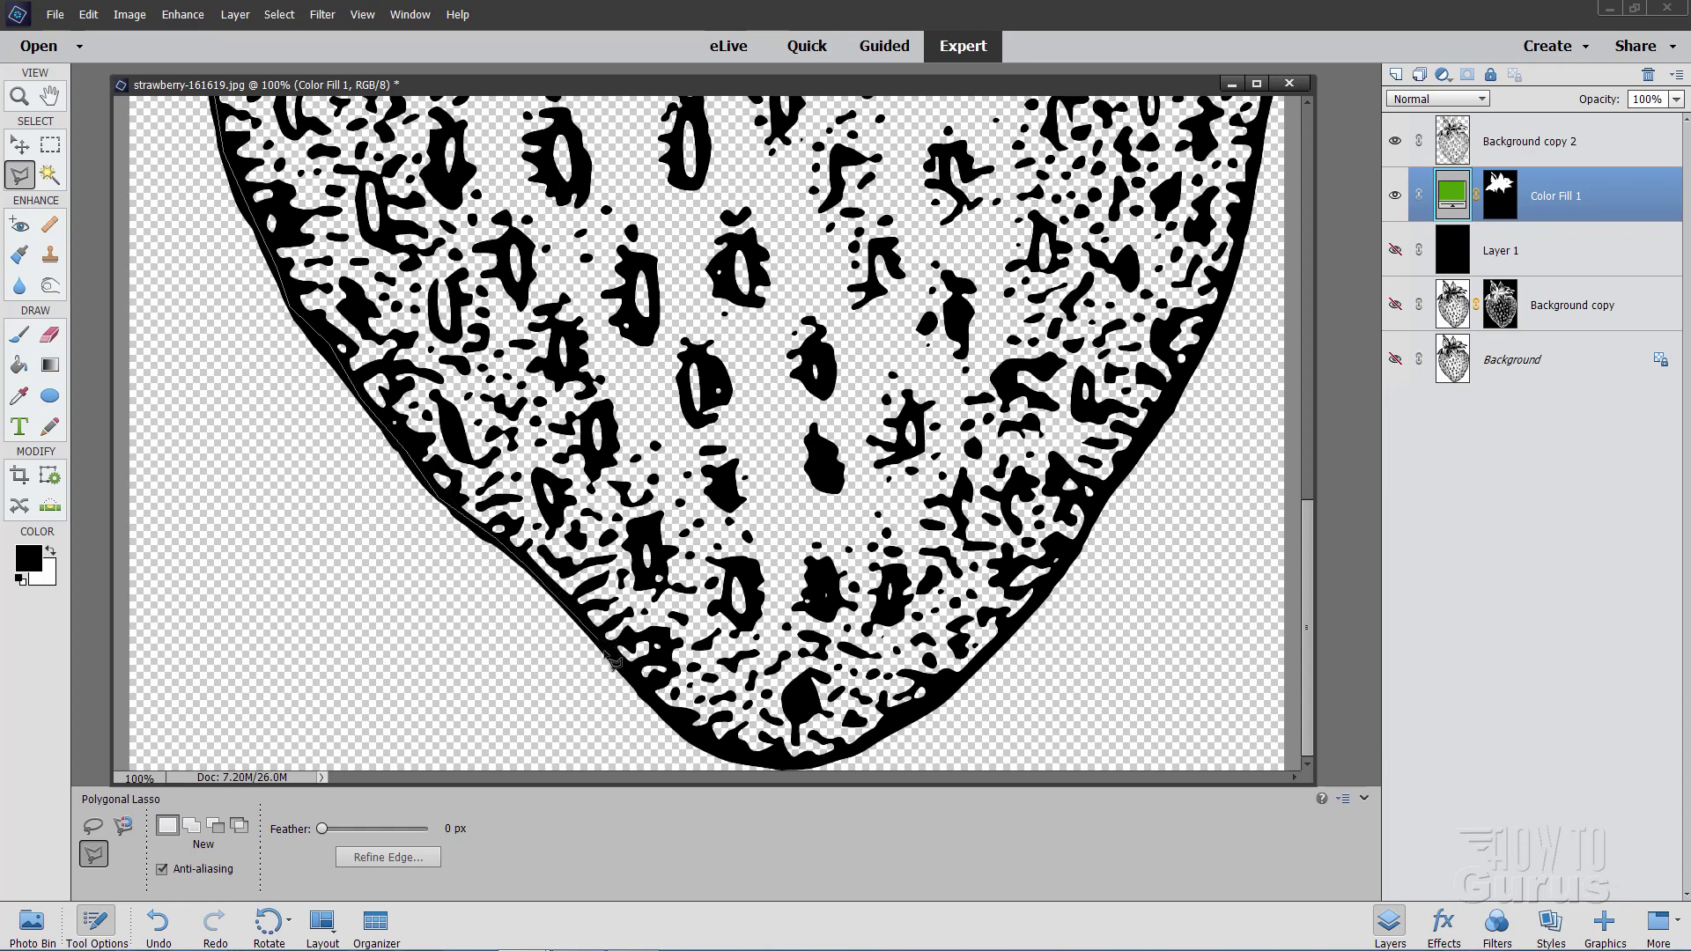
pyautogui.click(704, 747)
pyautogui.click(800, 767)
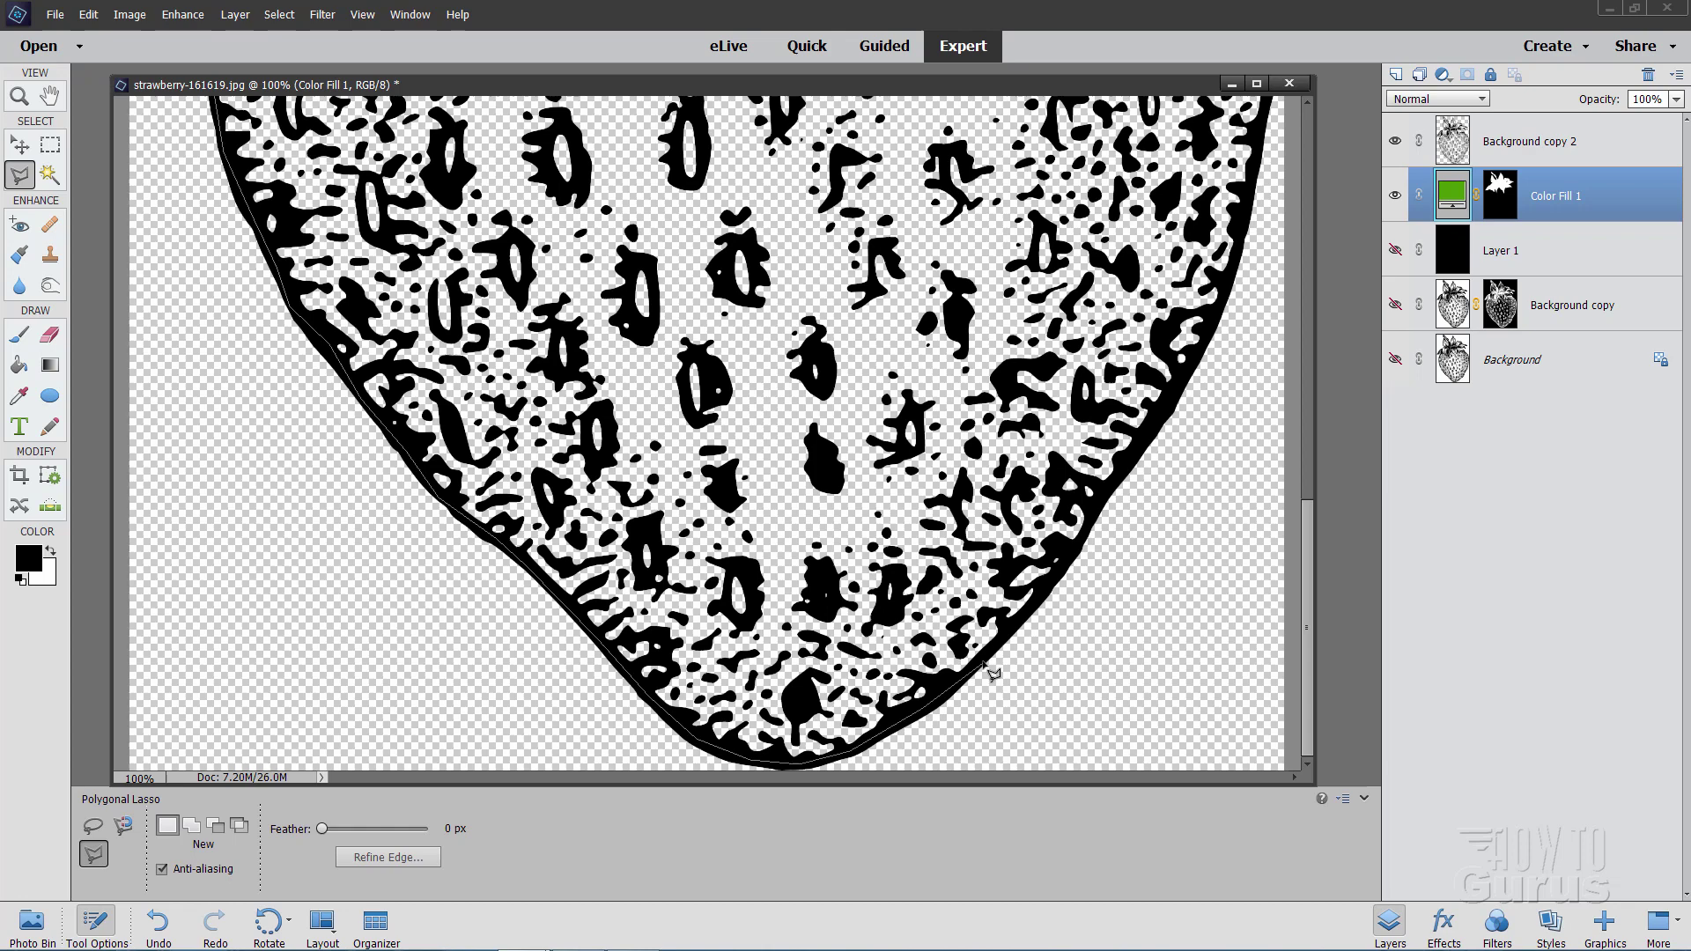
pyautogui.click(1082, 538)
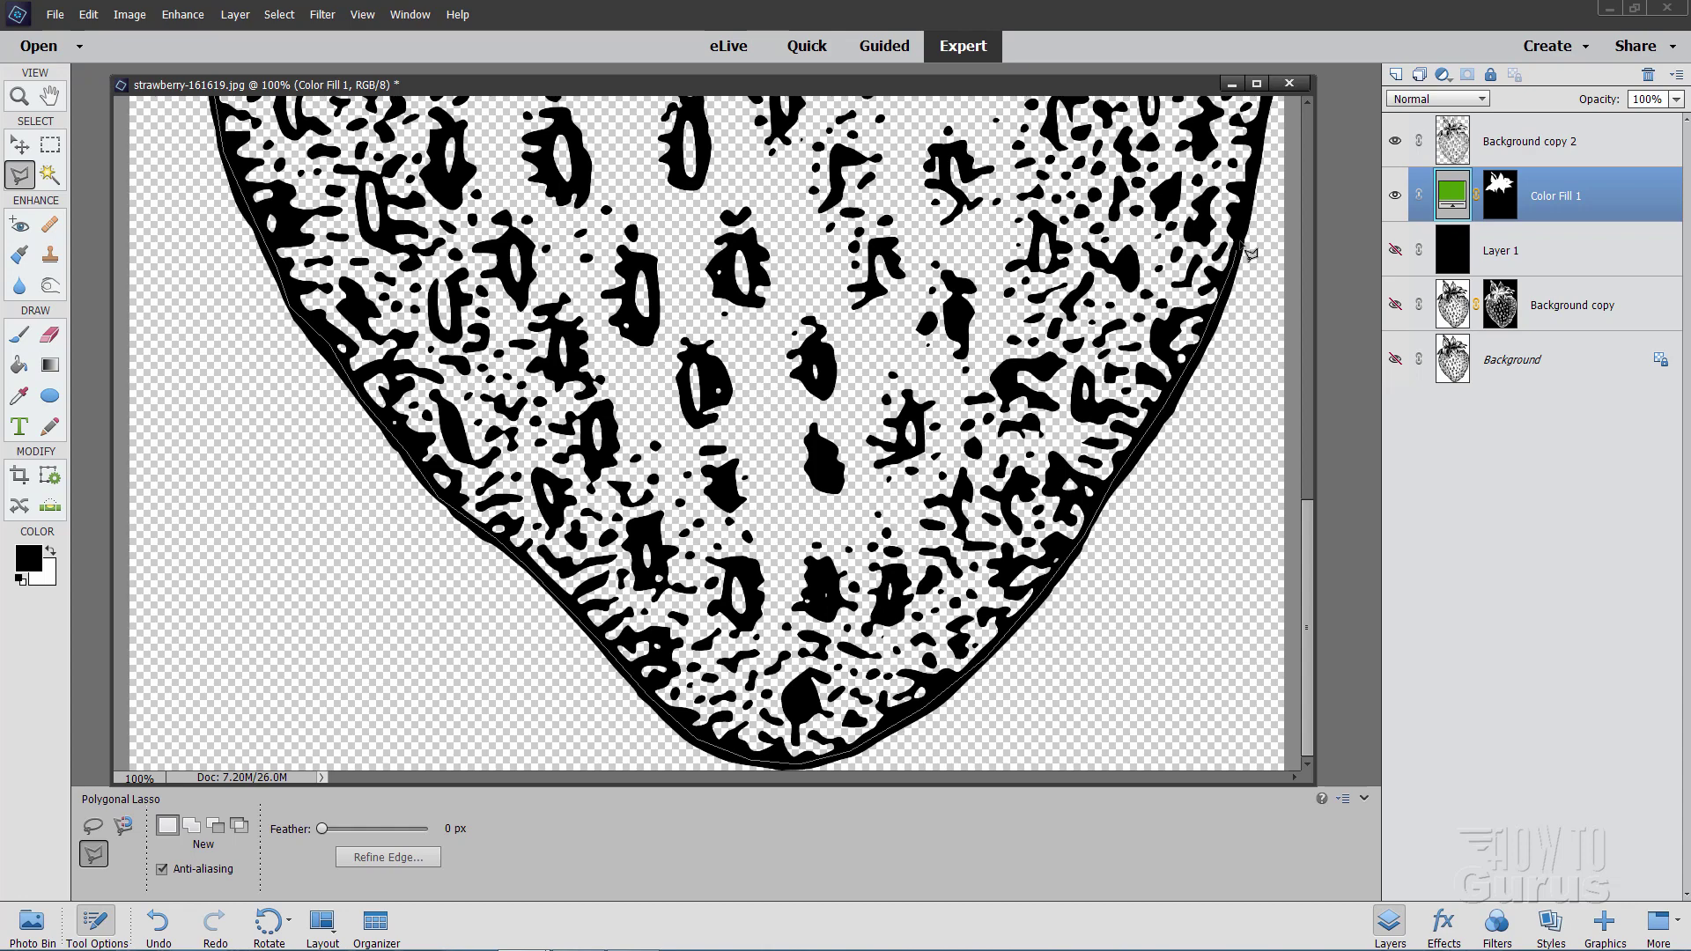
# - Pan up, trace along the leaf bottoms, and close the body selection at the start
pyautogui.press('space')
pyautogui.moveTo(1251, 229); pyautogui.dragTo(1184, 671)
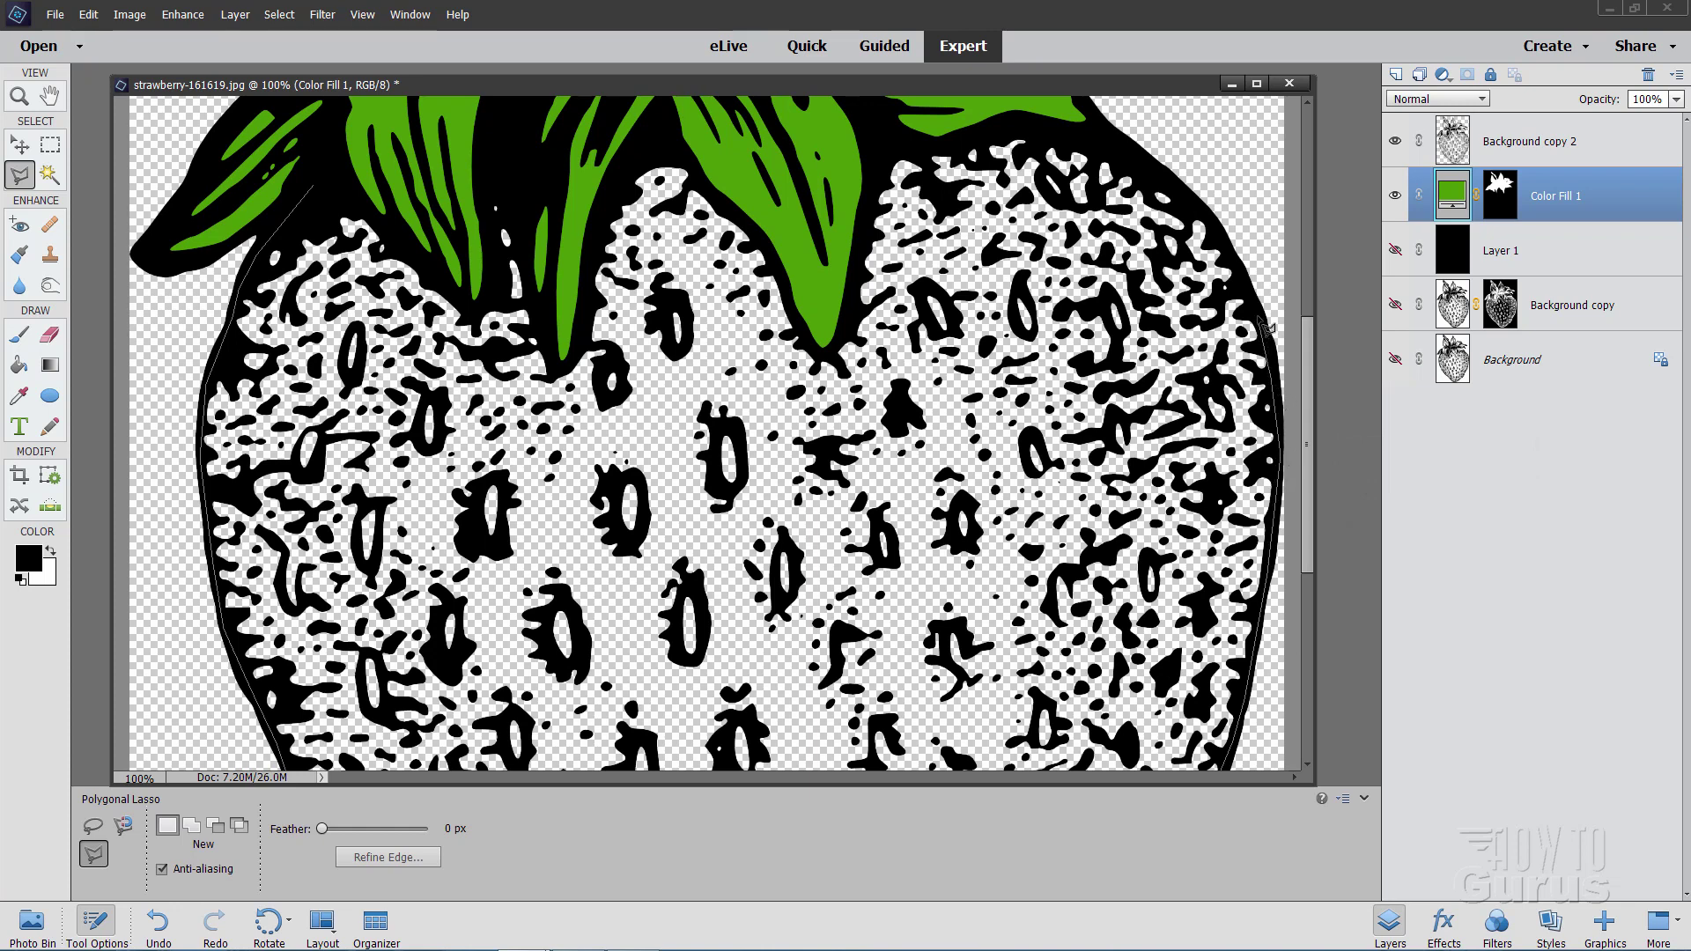
pyautogui.click(1200, 208)
pyautogui.click(1127, 154)
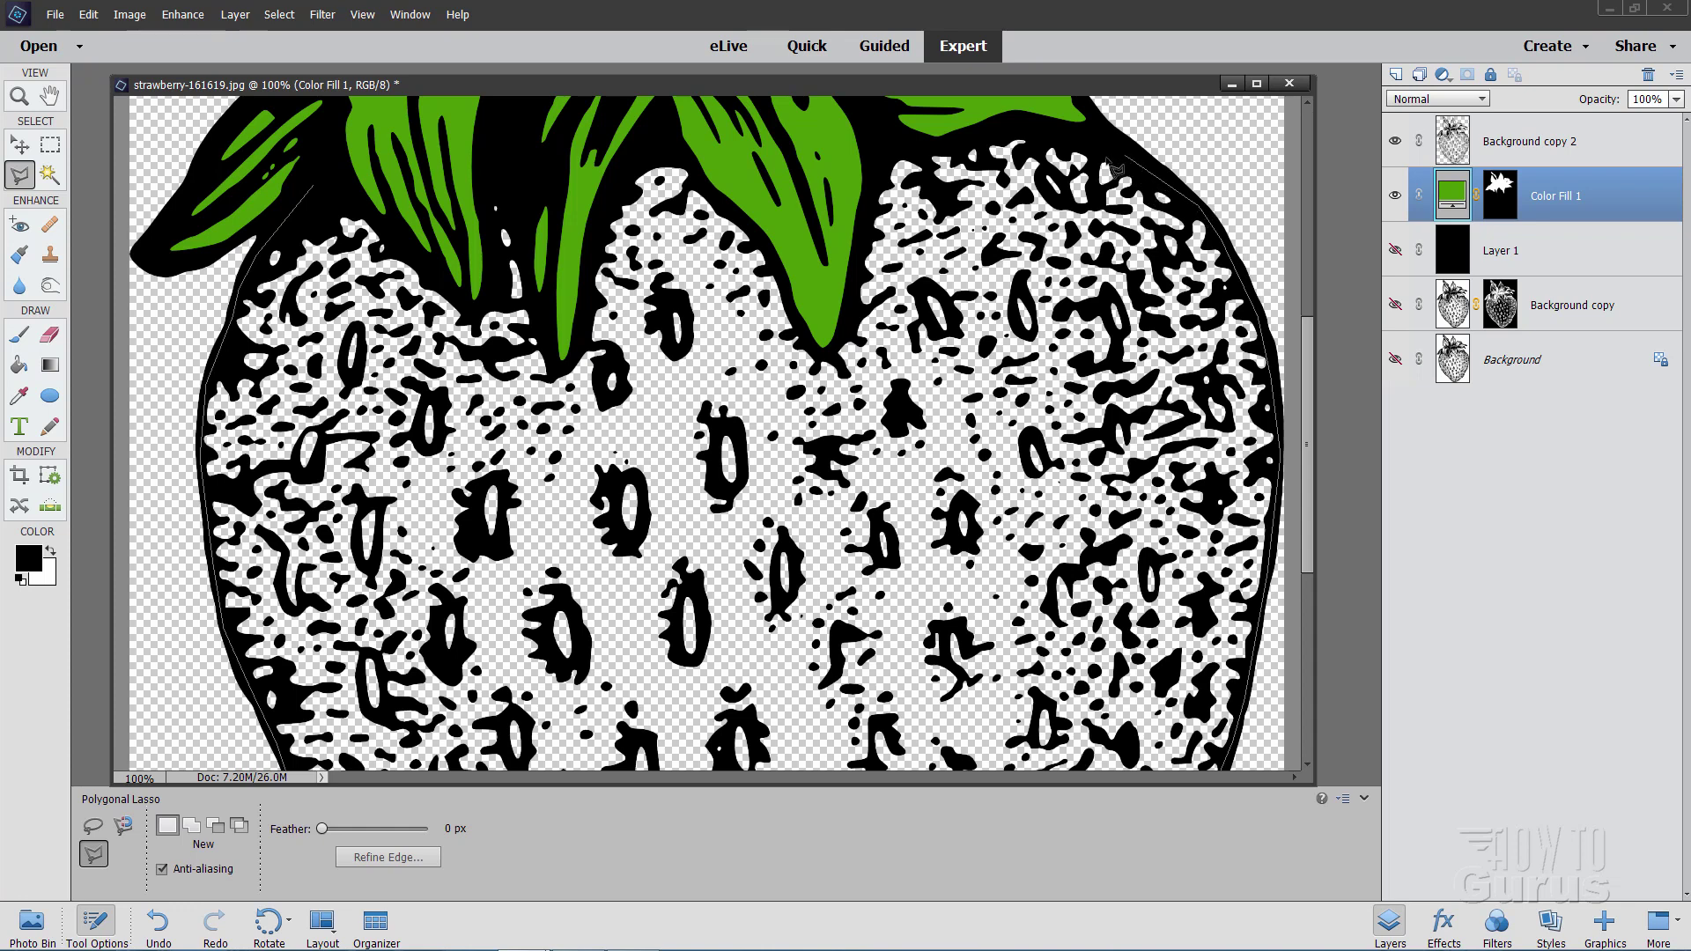
pyautogui.click(1023, 127)
pyautogui.click(881, 147)
pyautogui.click(824, 350)
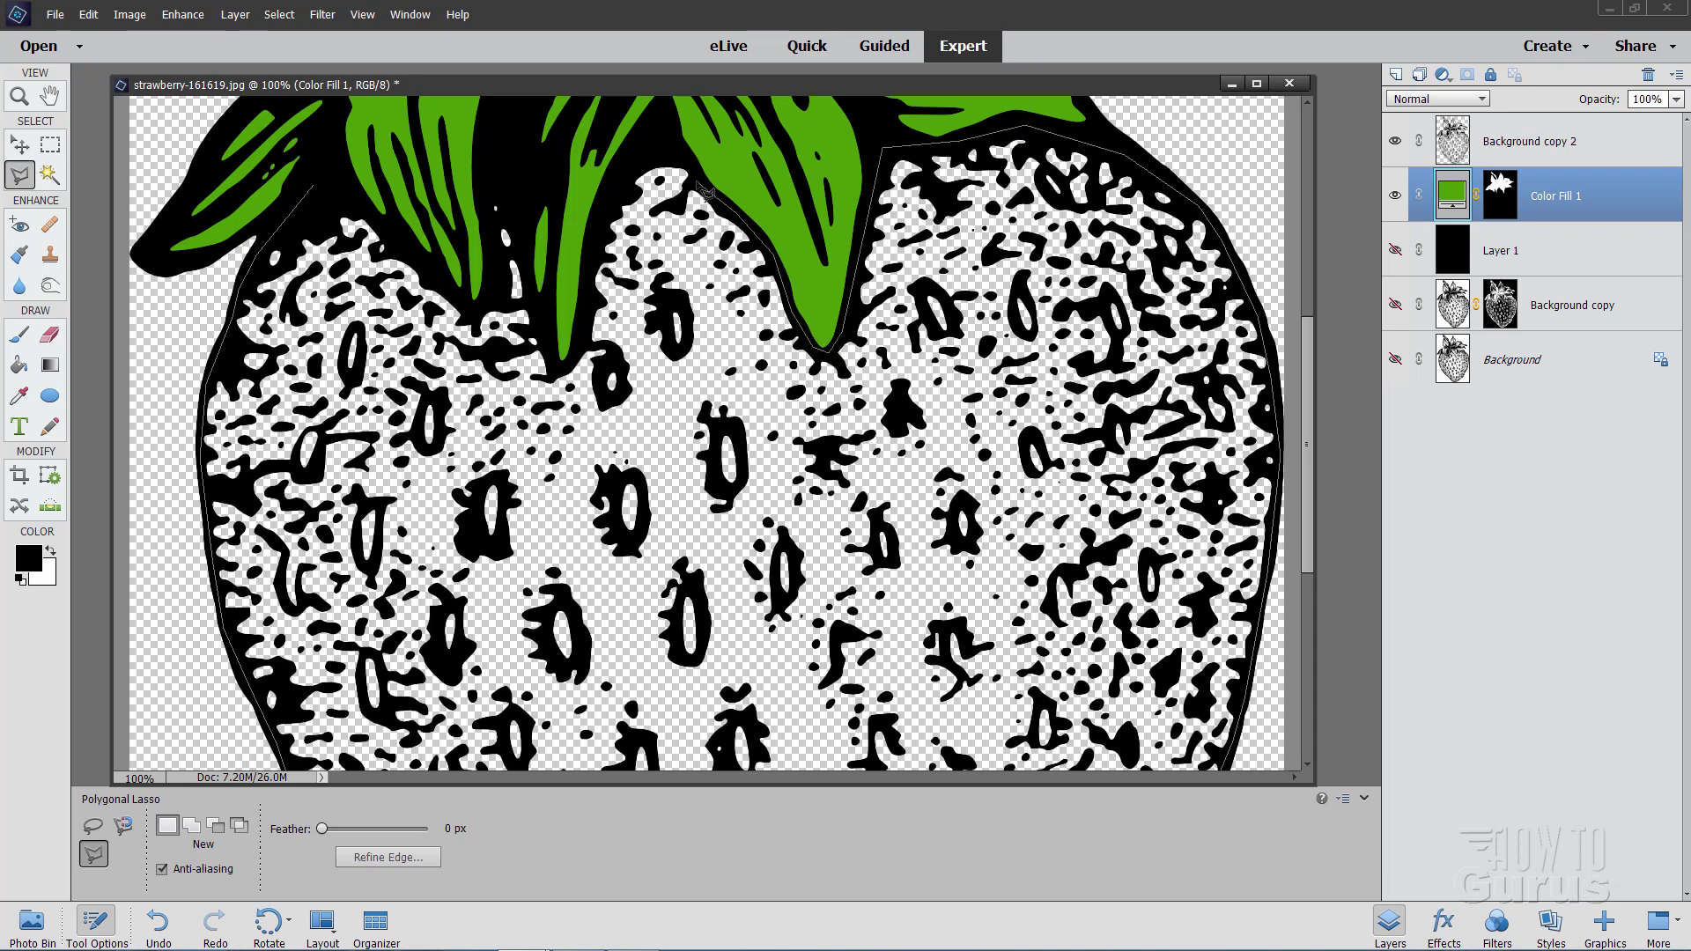
pyautogui.click(676, 153)
pyautogui.click(621, 186)
pyautogui.click(558, 372)
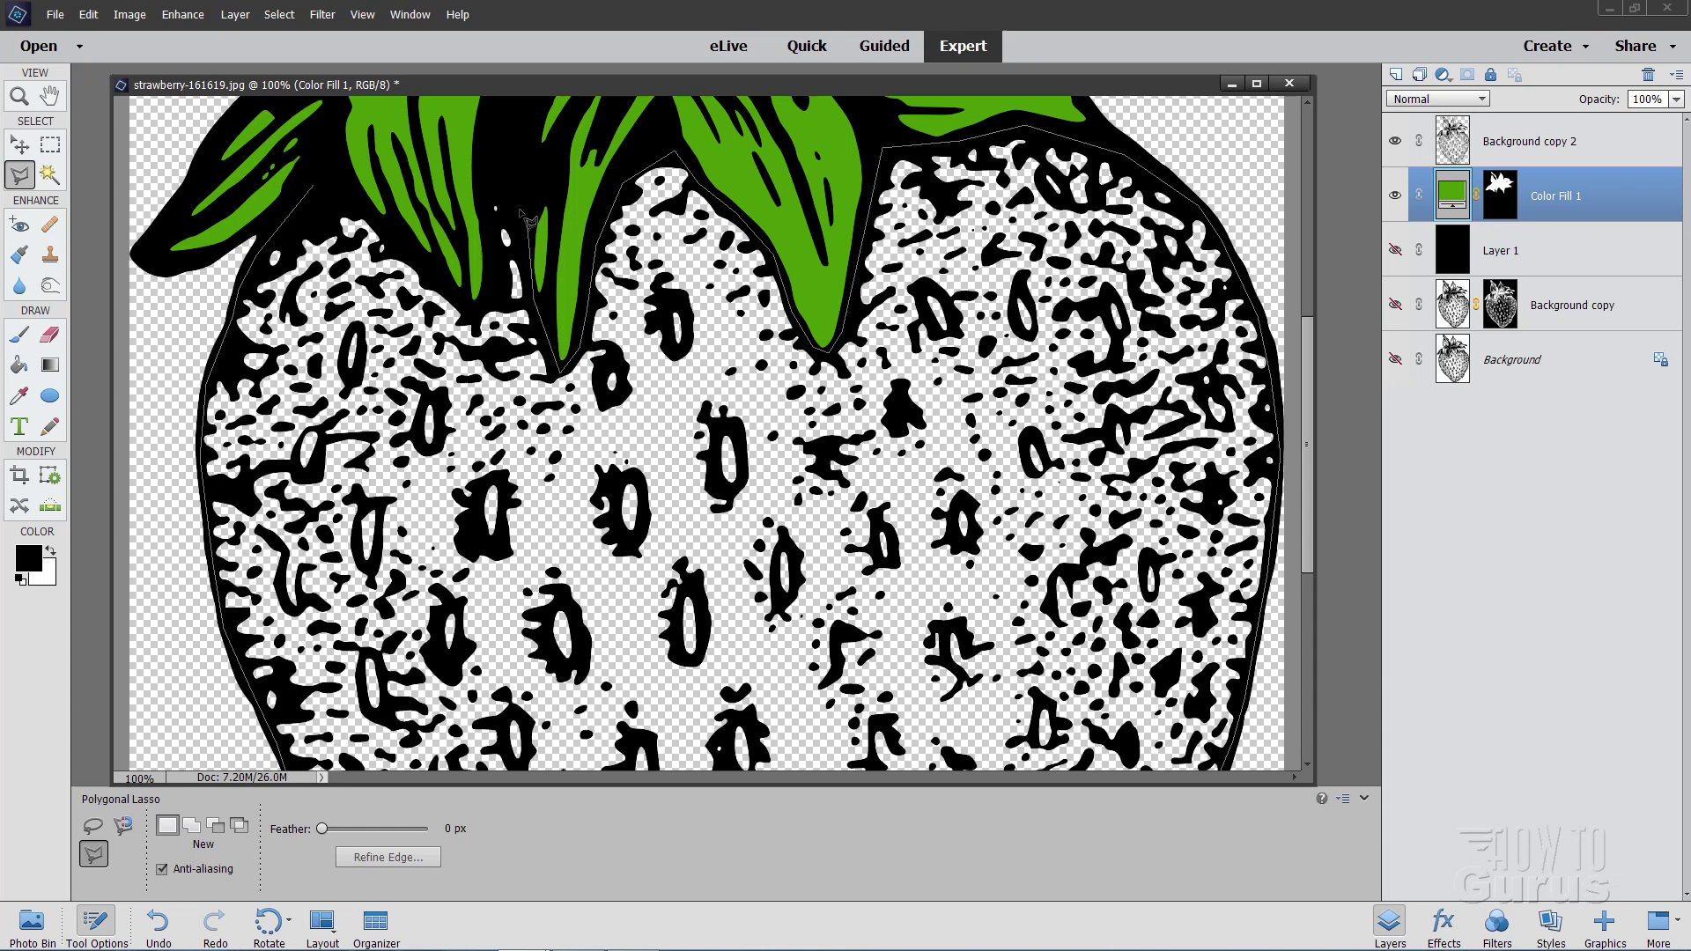
pyautogui.click(486, 181)
pyautogui.click(479, 308)
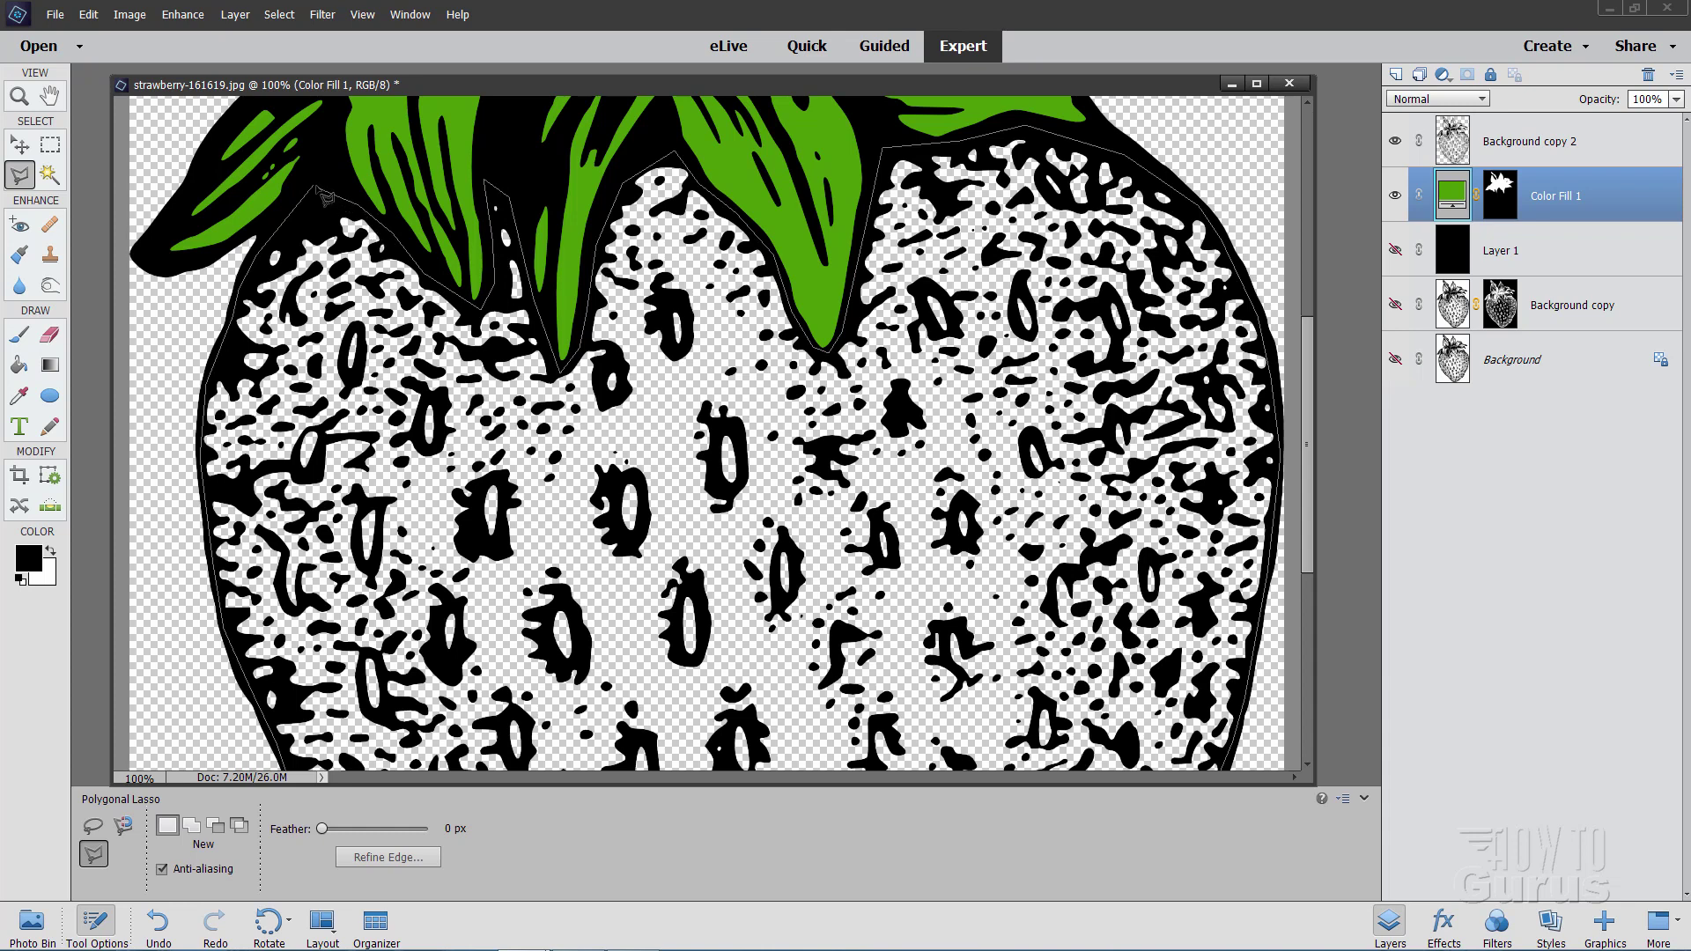
pyautogui.click(322, 196)
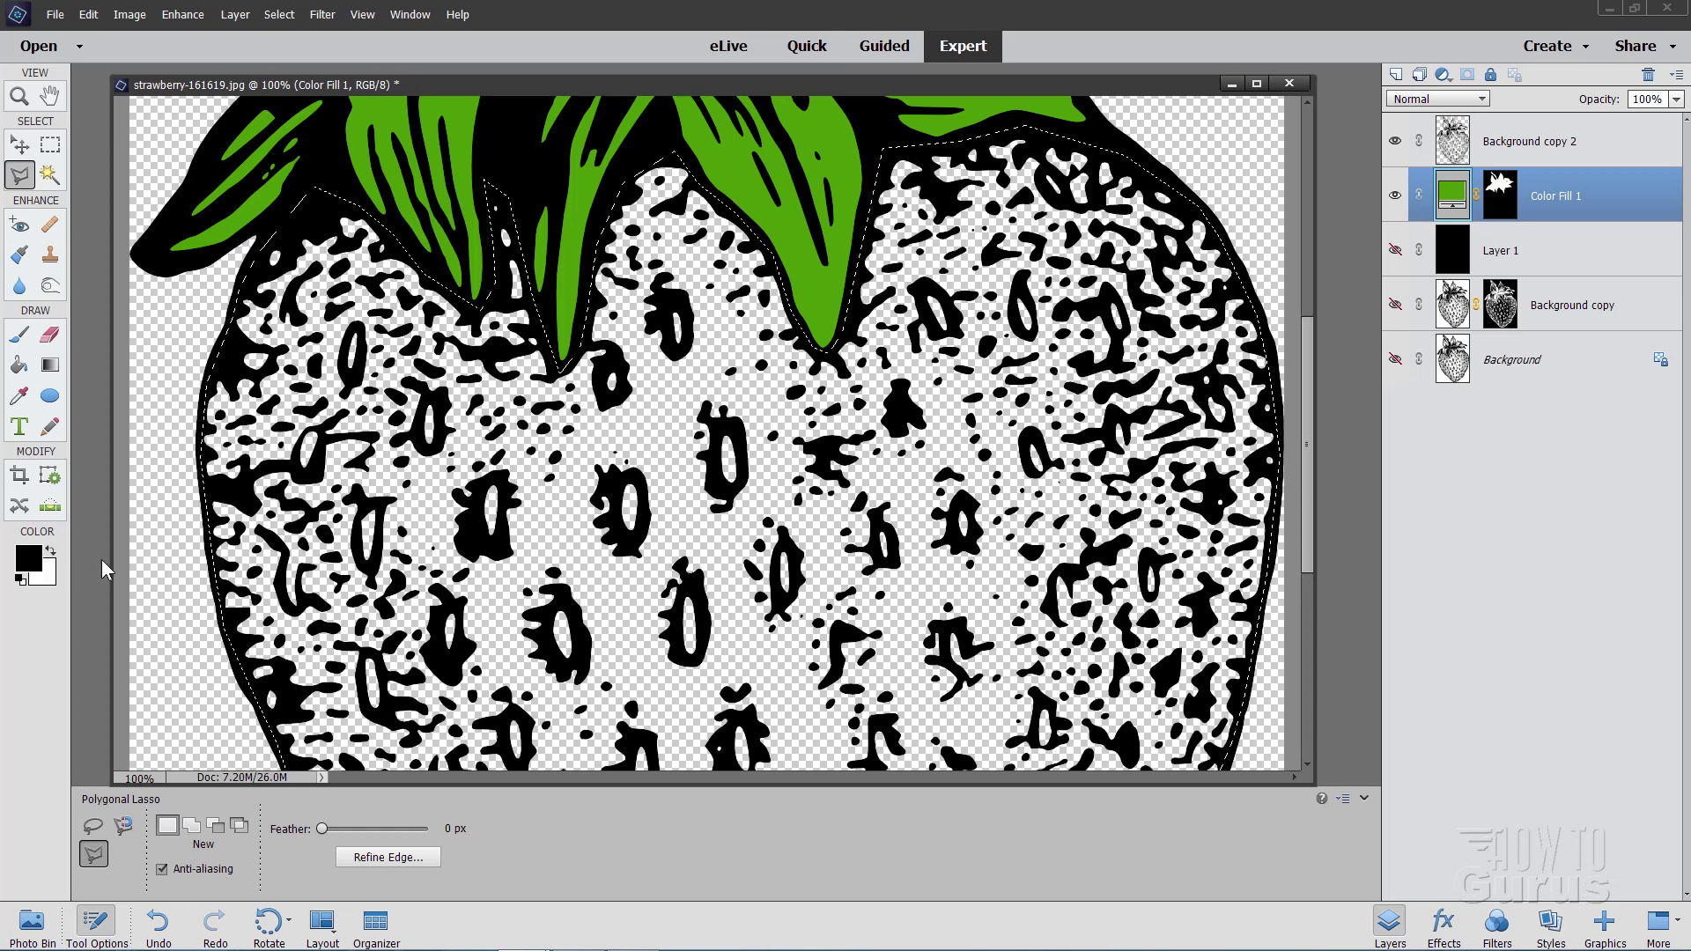
# - Set a deep red foreground and add Color Fill 2 in that red over the body
pyautogui.click(31, 562)
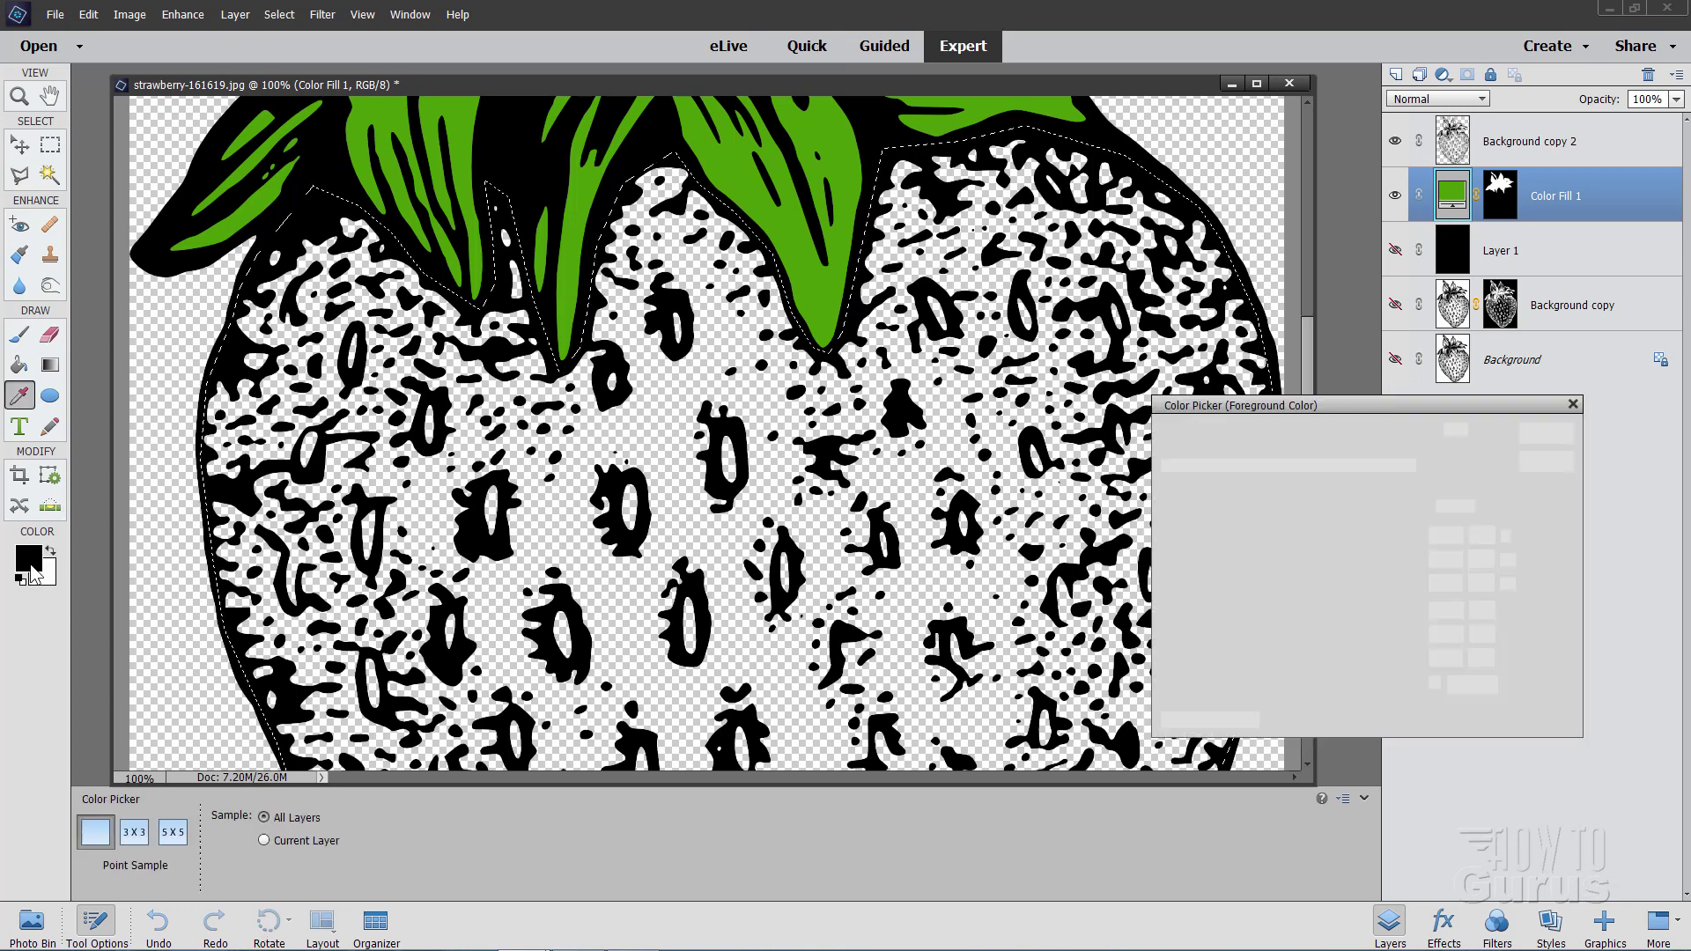
pyautogui.moveTo(1378, 539); pyautogui.dragTo(1384, 520)
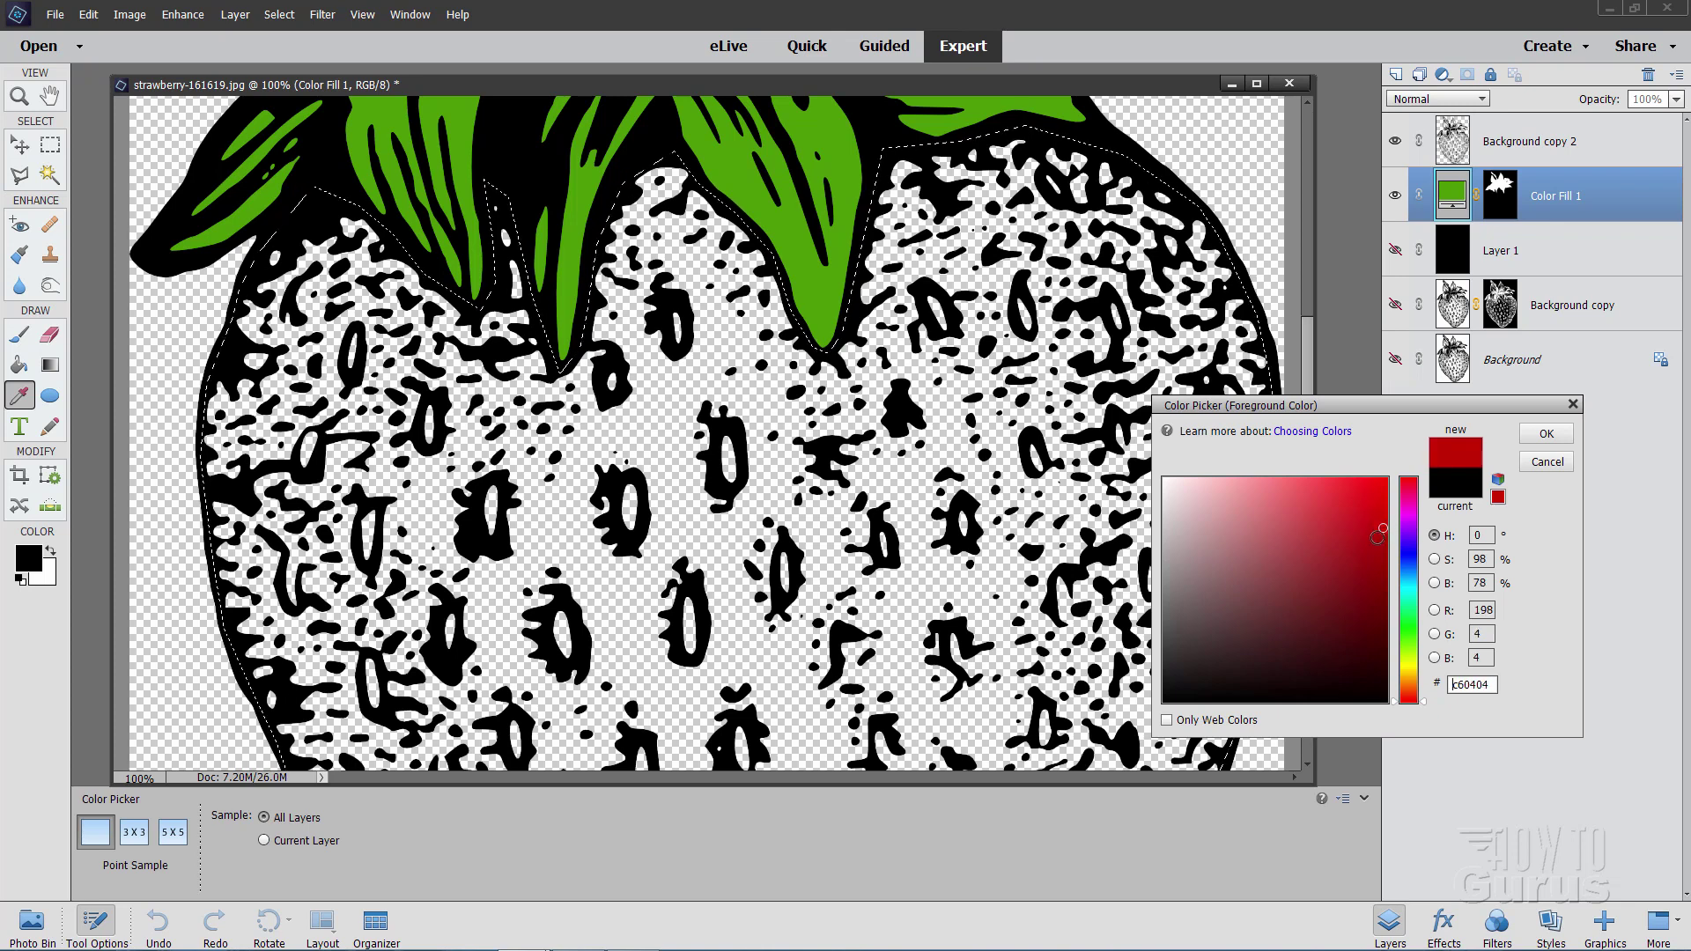
pyautogui.moveTo(1385, 519); pyautogui.dragTo(1384, 525)
pyautogui.click(1546, 434)
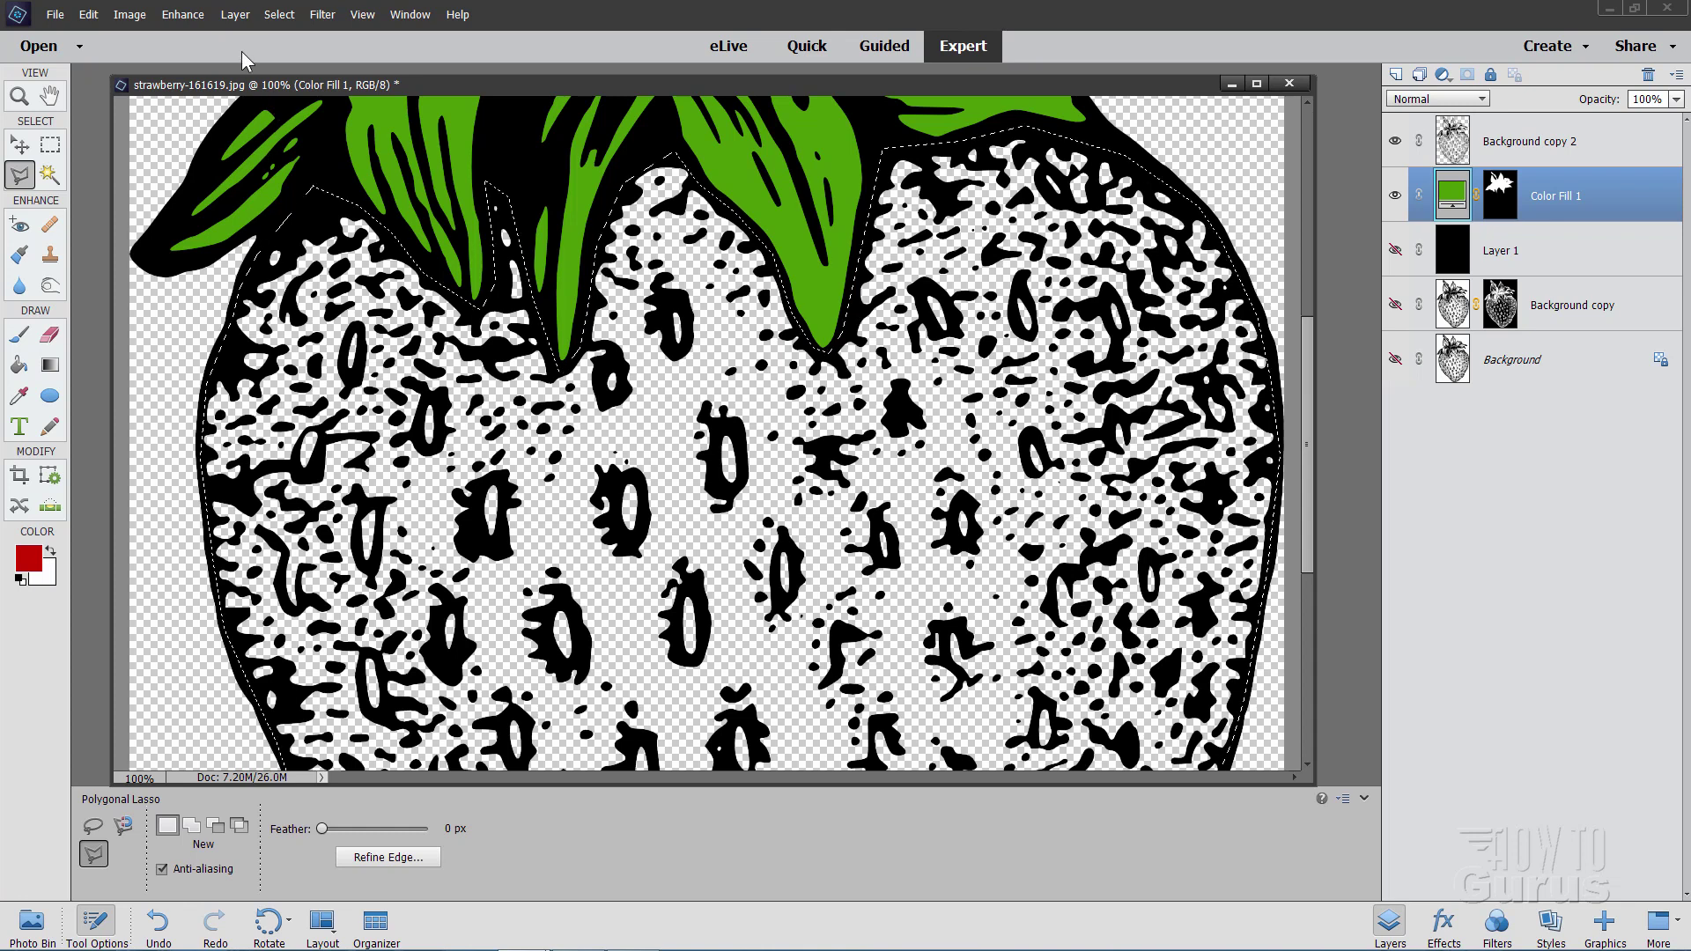
pyautogui.click(235, 15)
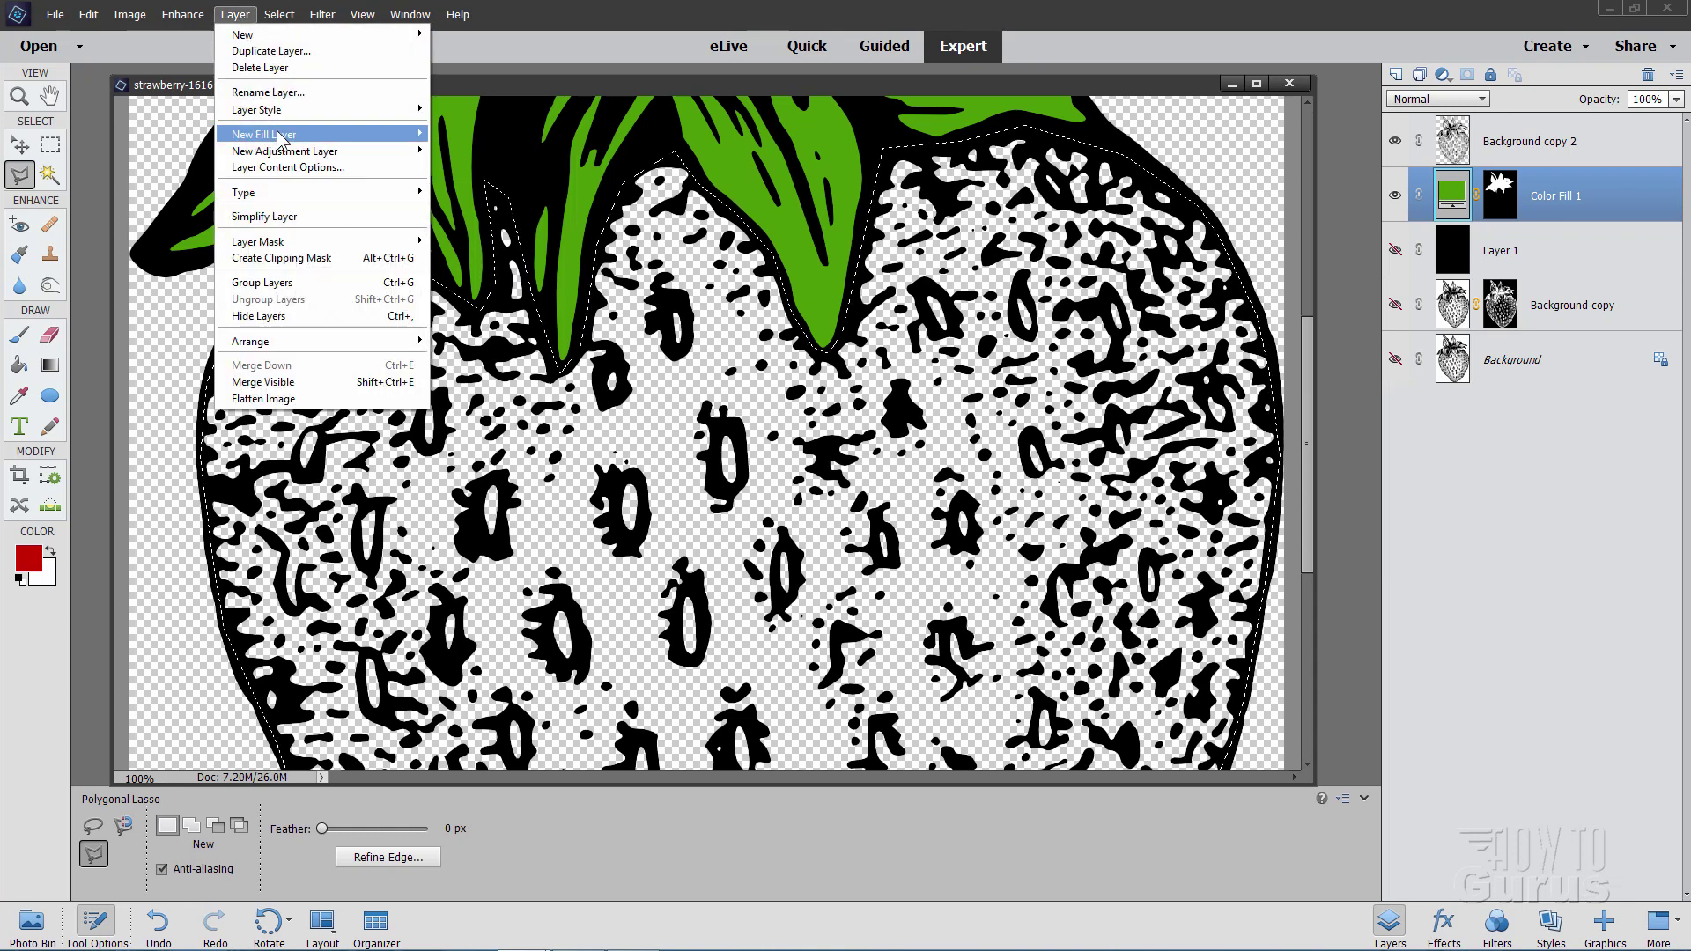
pyautogui.moveTo(264, 133)
pyautogui.click(456, 134)
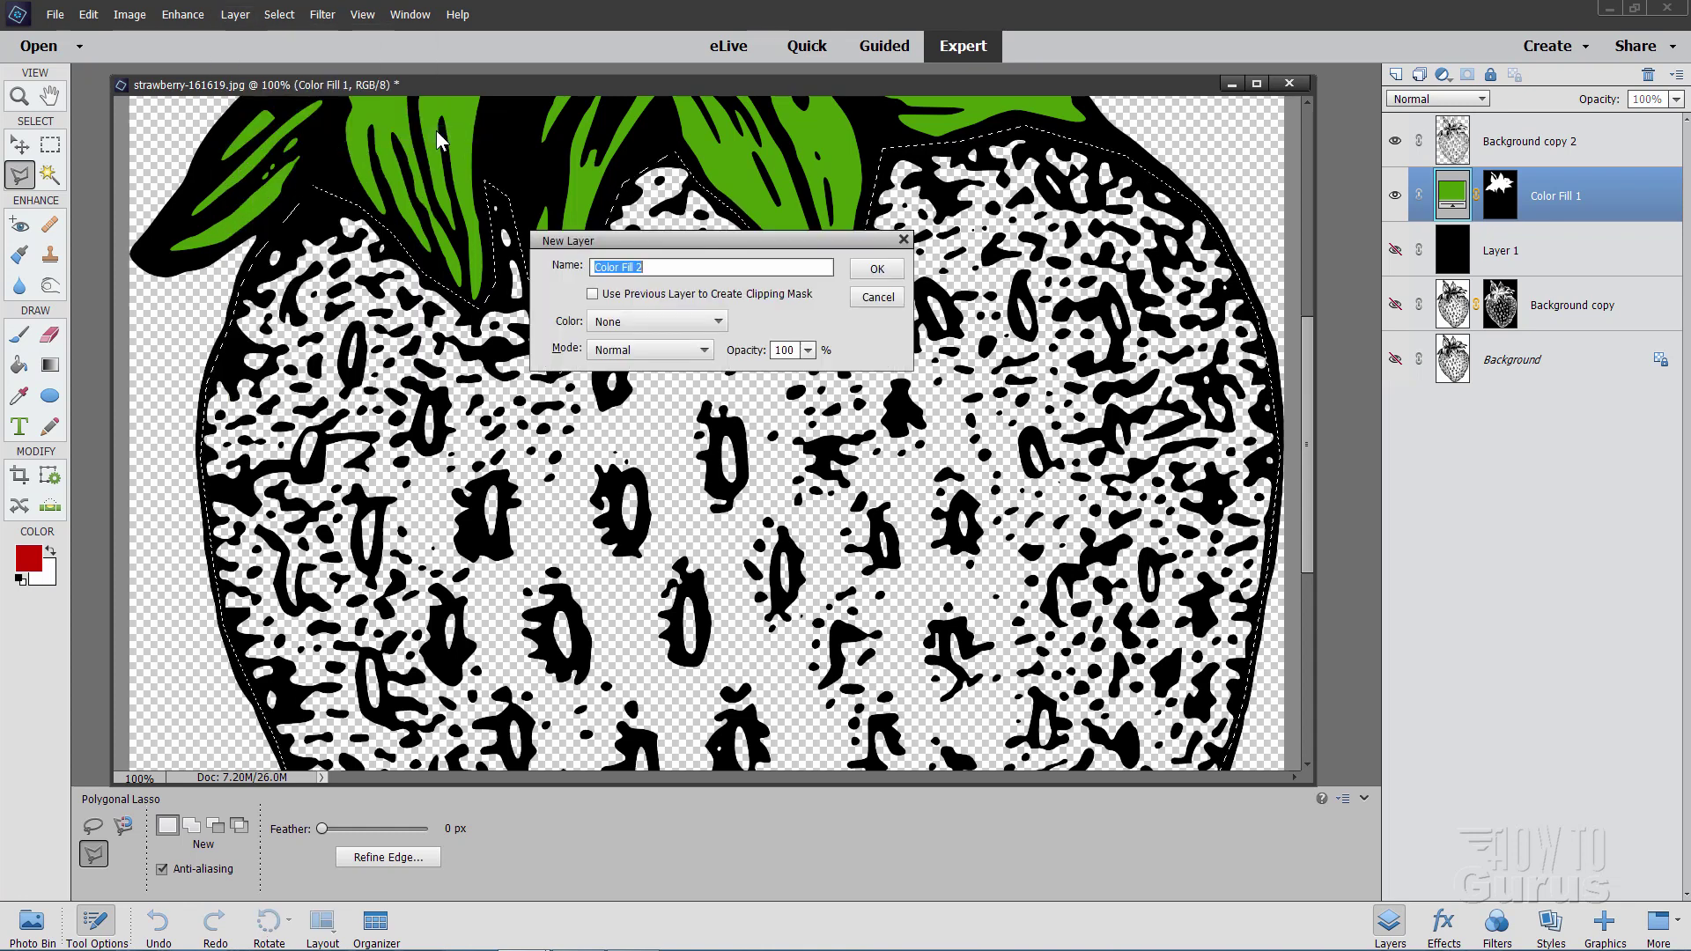
pyautogui.click(877, 269)
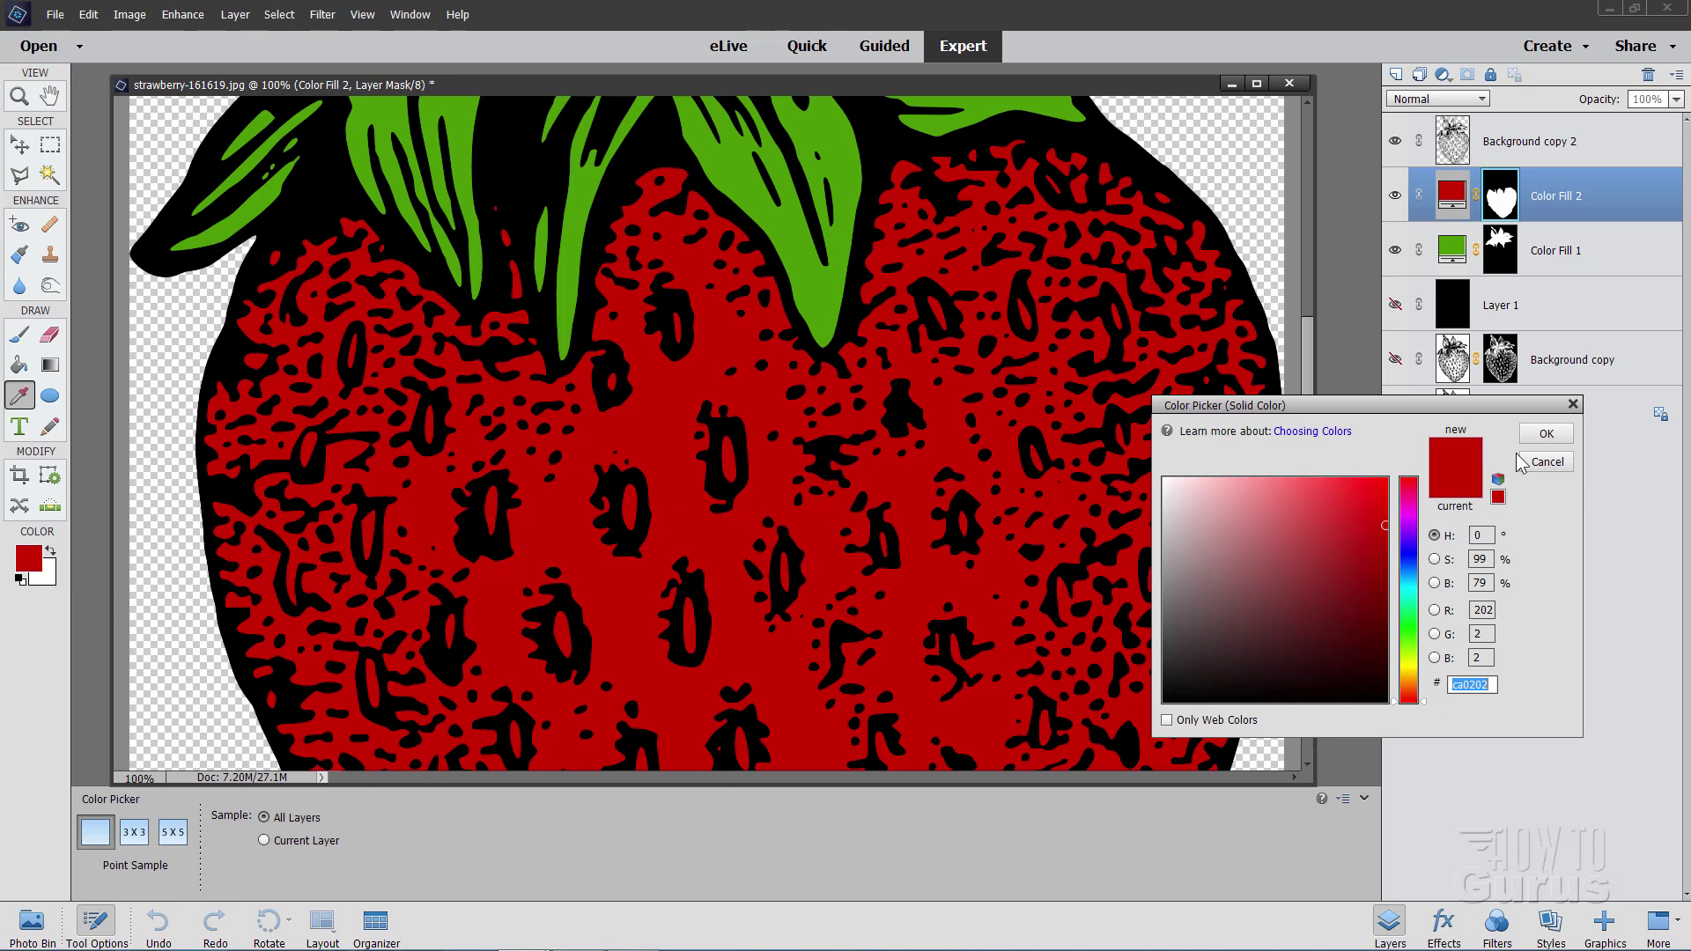
pyautogui.click(1547, 433)
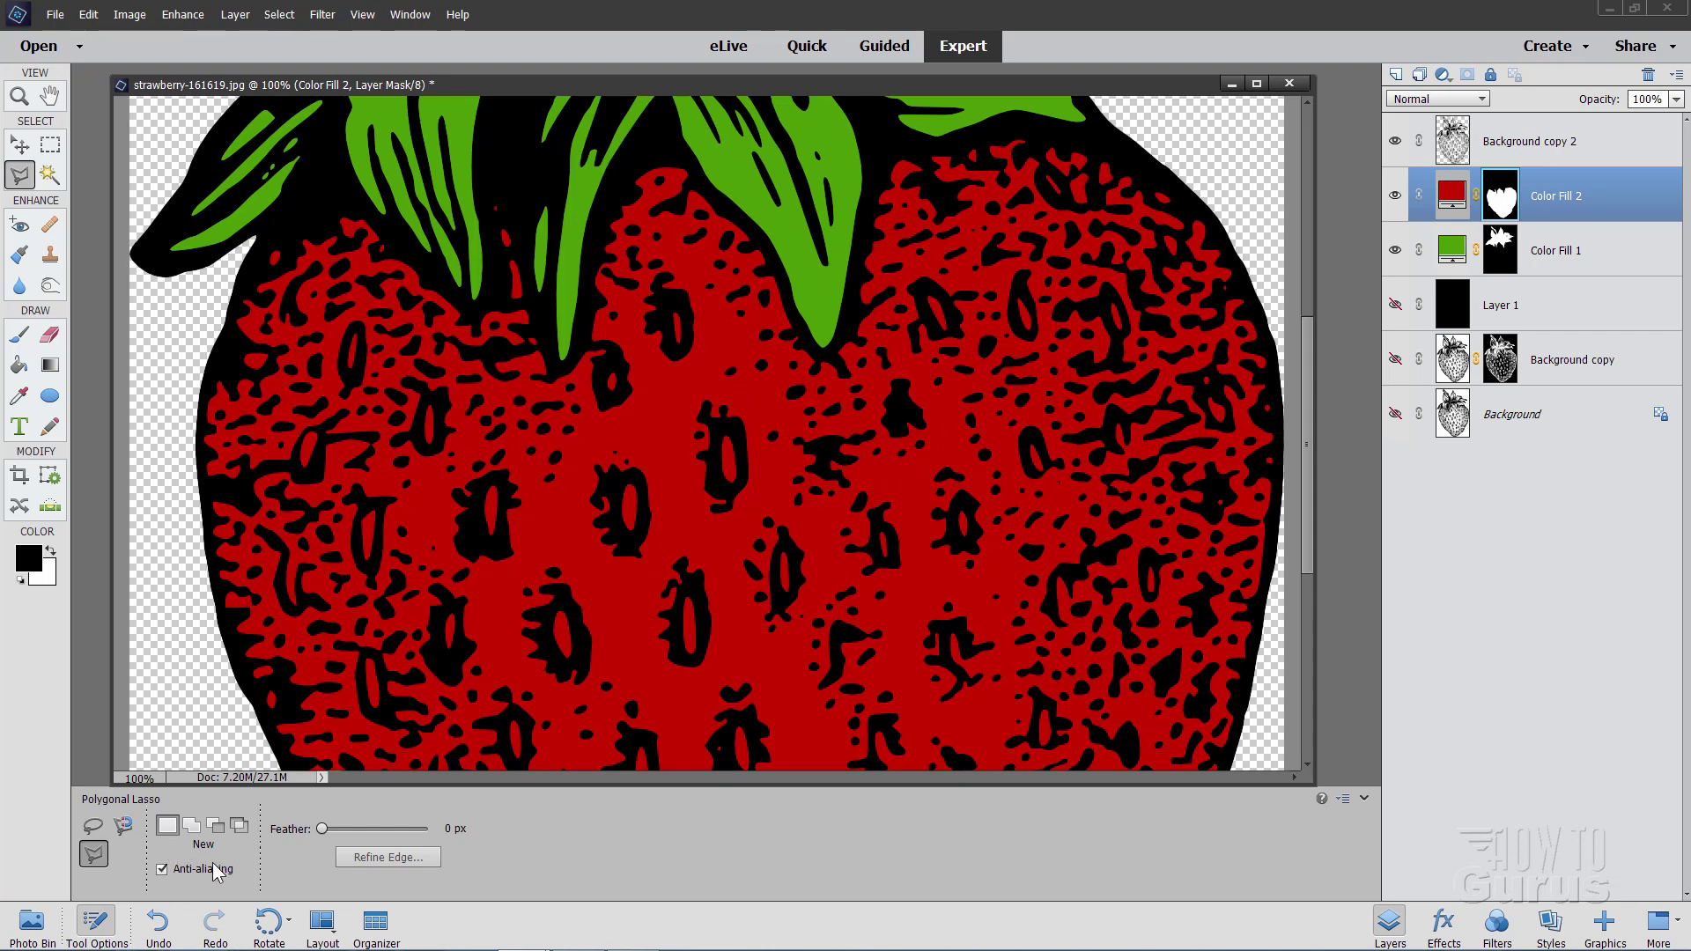
# - Switch the lasso to Add to selection and outline three seeds in the body's middle
pyautogui.click(193, 829)
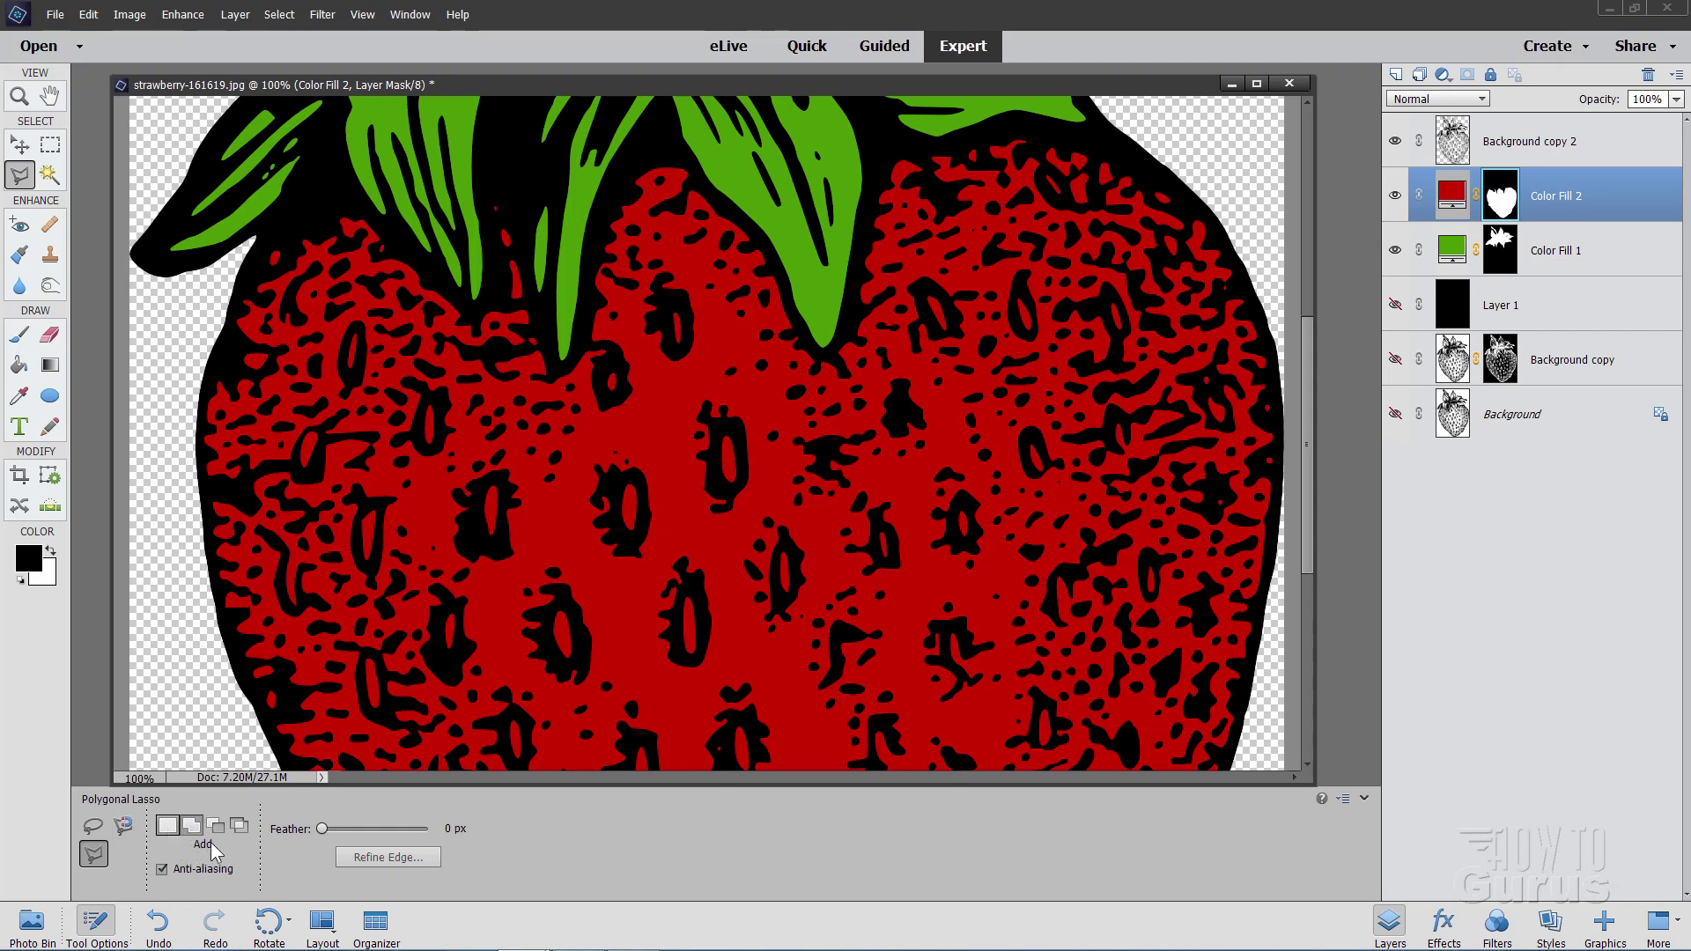
pyautogui.click(498, 480)
pyautogui.click(478, 498)
pyautogui.click(499, 482)
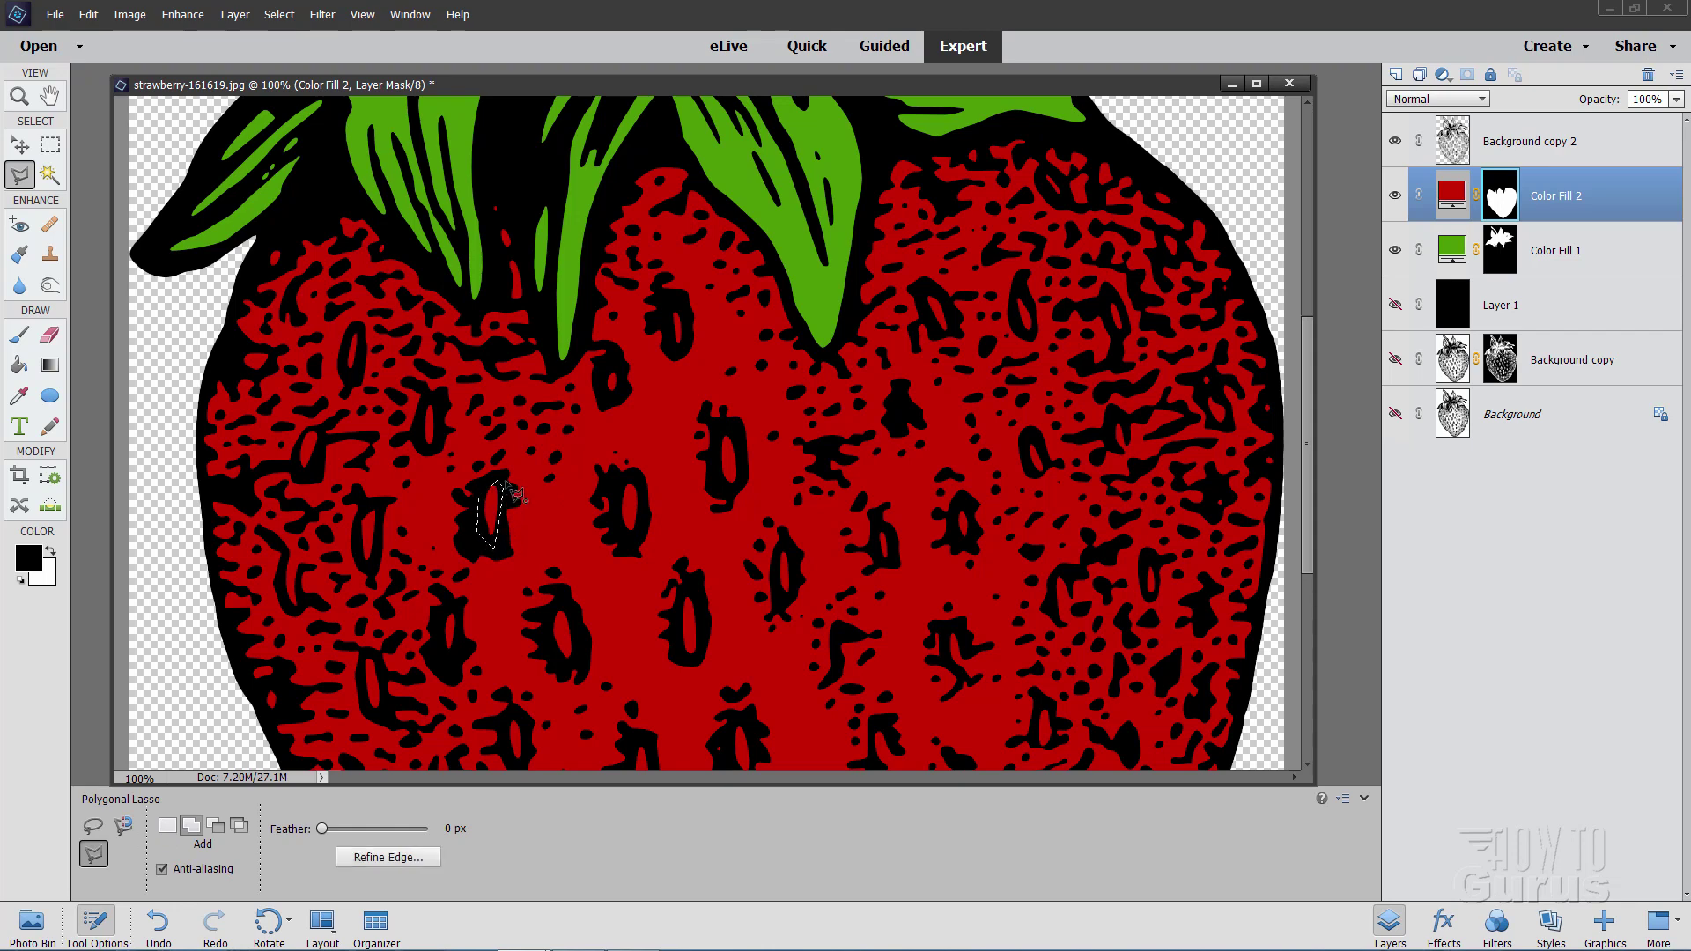
pyautogui.click(619, 483)
pyautogui.click(629, 544)
pyautogui.click(621, 485)
pyautogui.click(718, 432)
pyautogui.click(721, 433)
# - Add Color Fill 3 in dark brown, hue 18, over the three selected seeds
pyautogui.click(235, 14)
pyautogui.moveTo(262, 134)
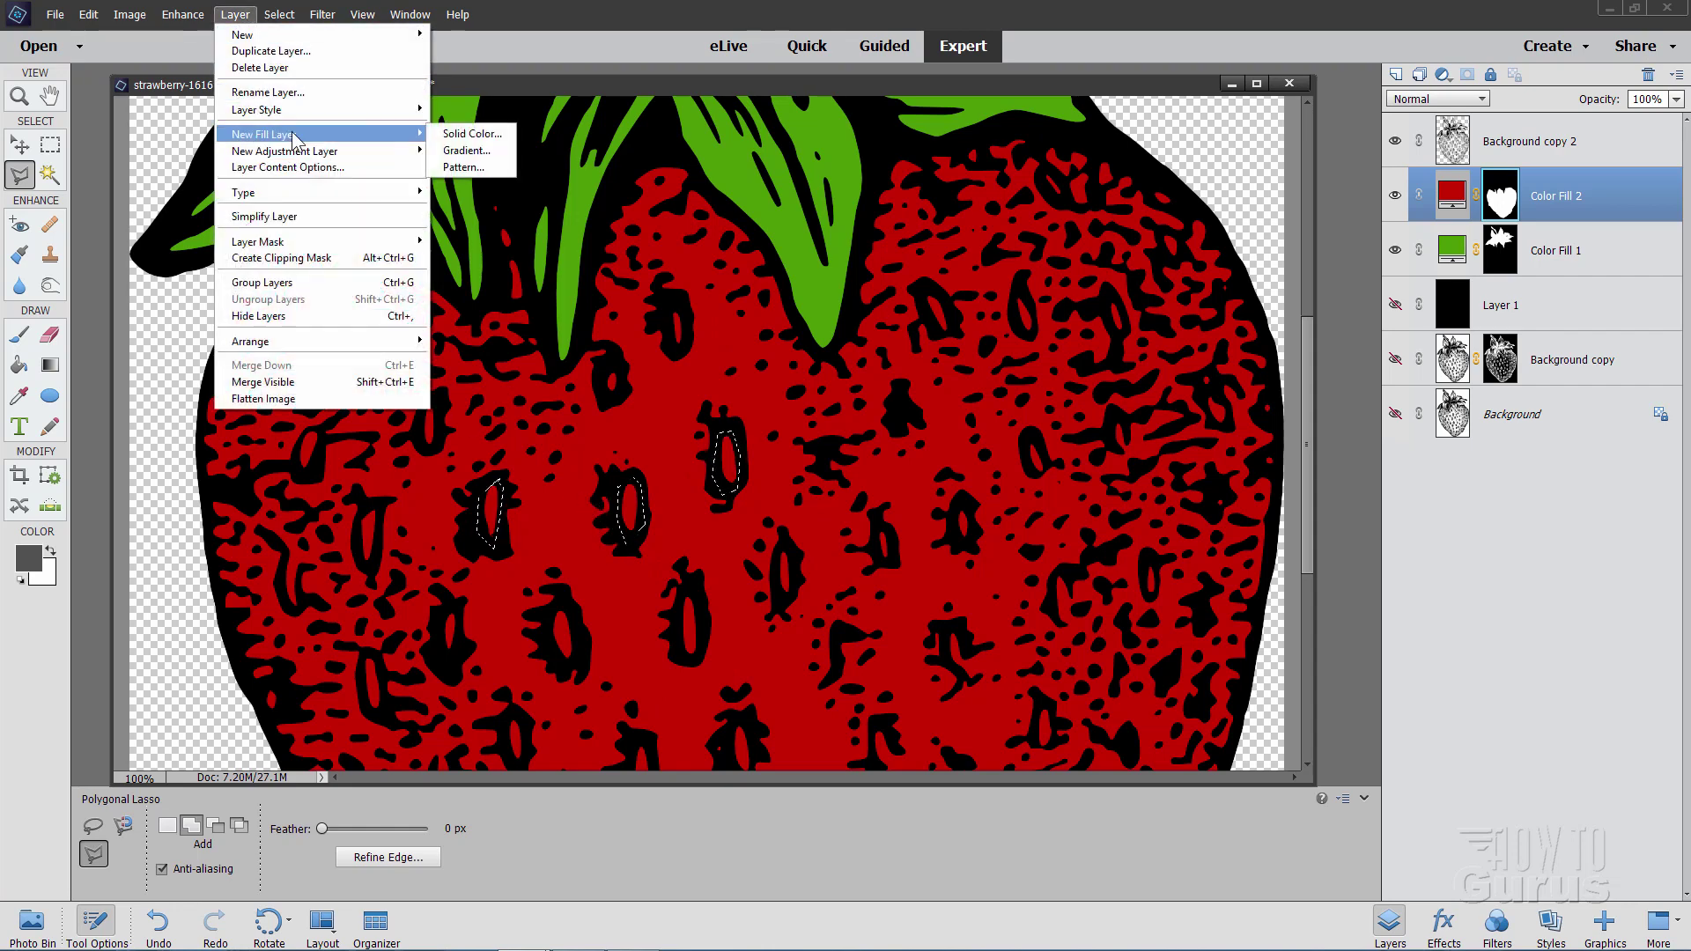
pyautogui.click(459, 134)
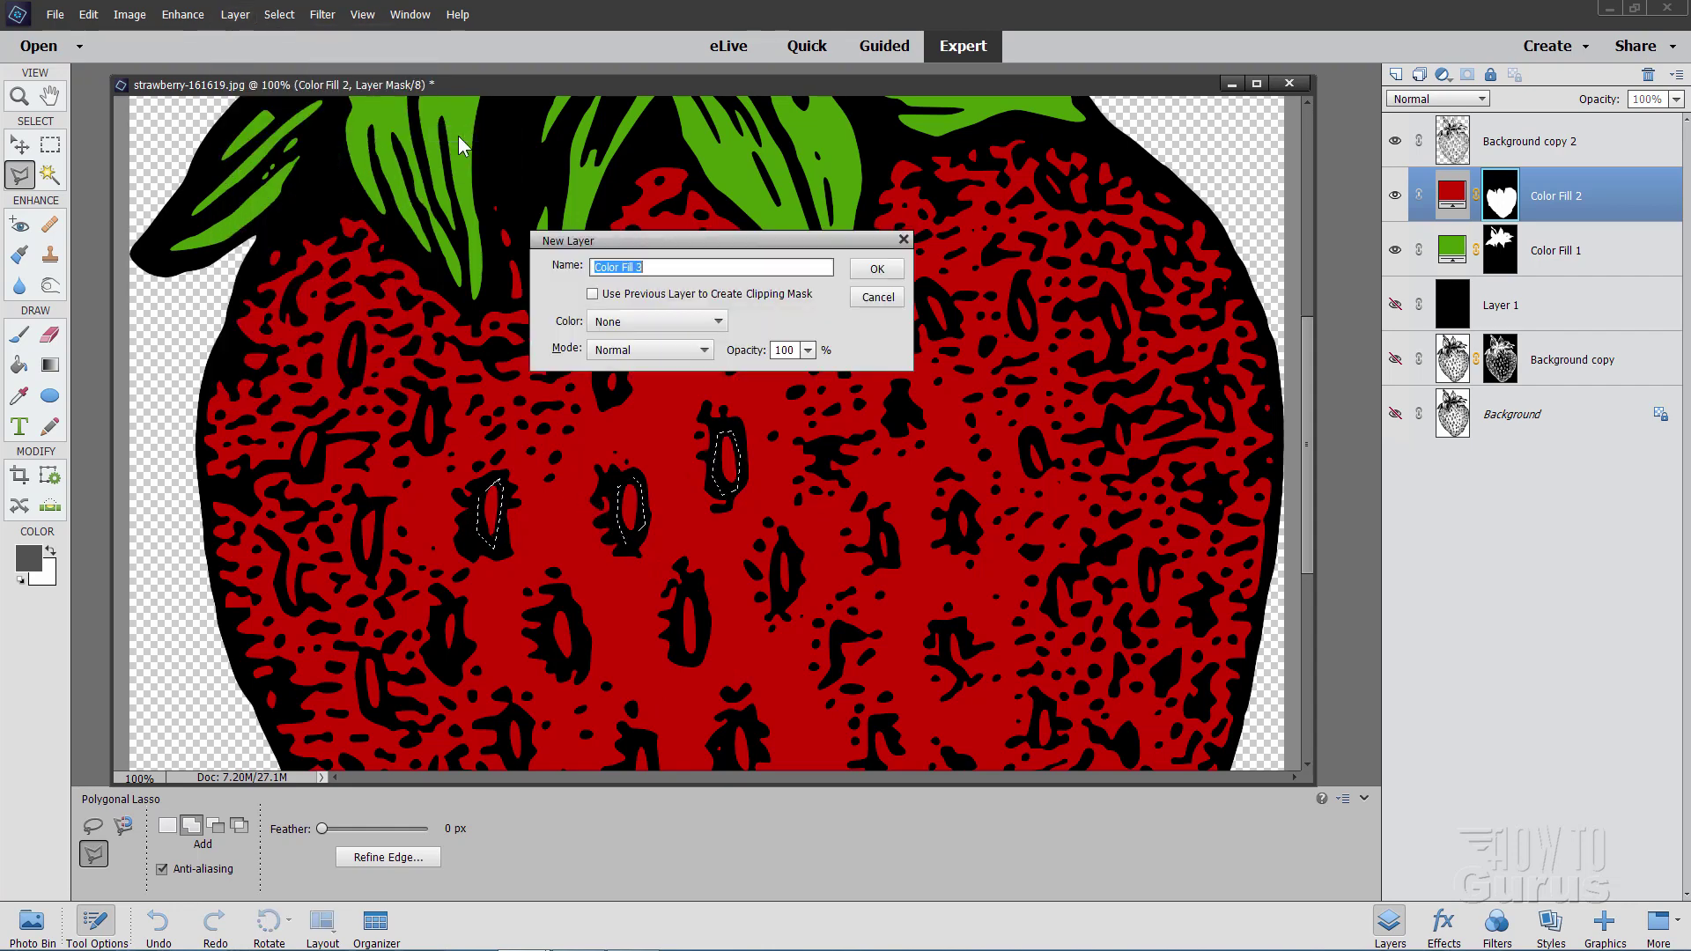
pyautogui.click(876, 262)
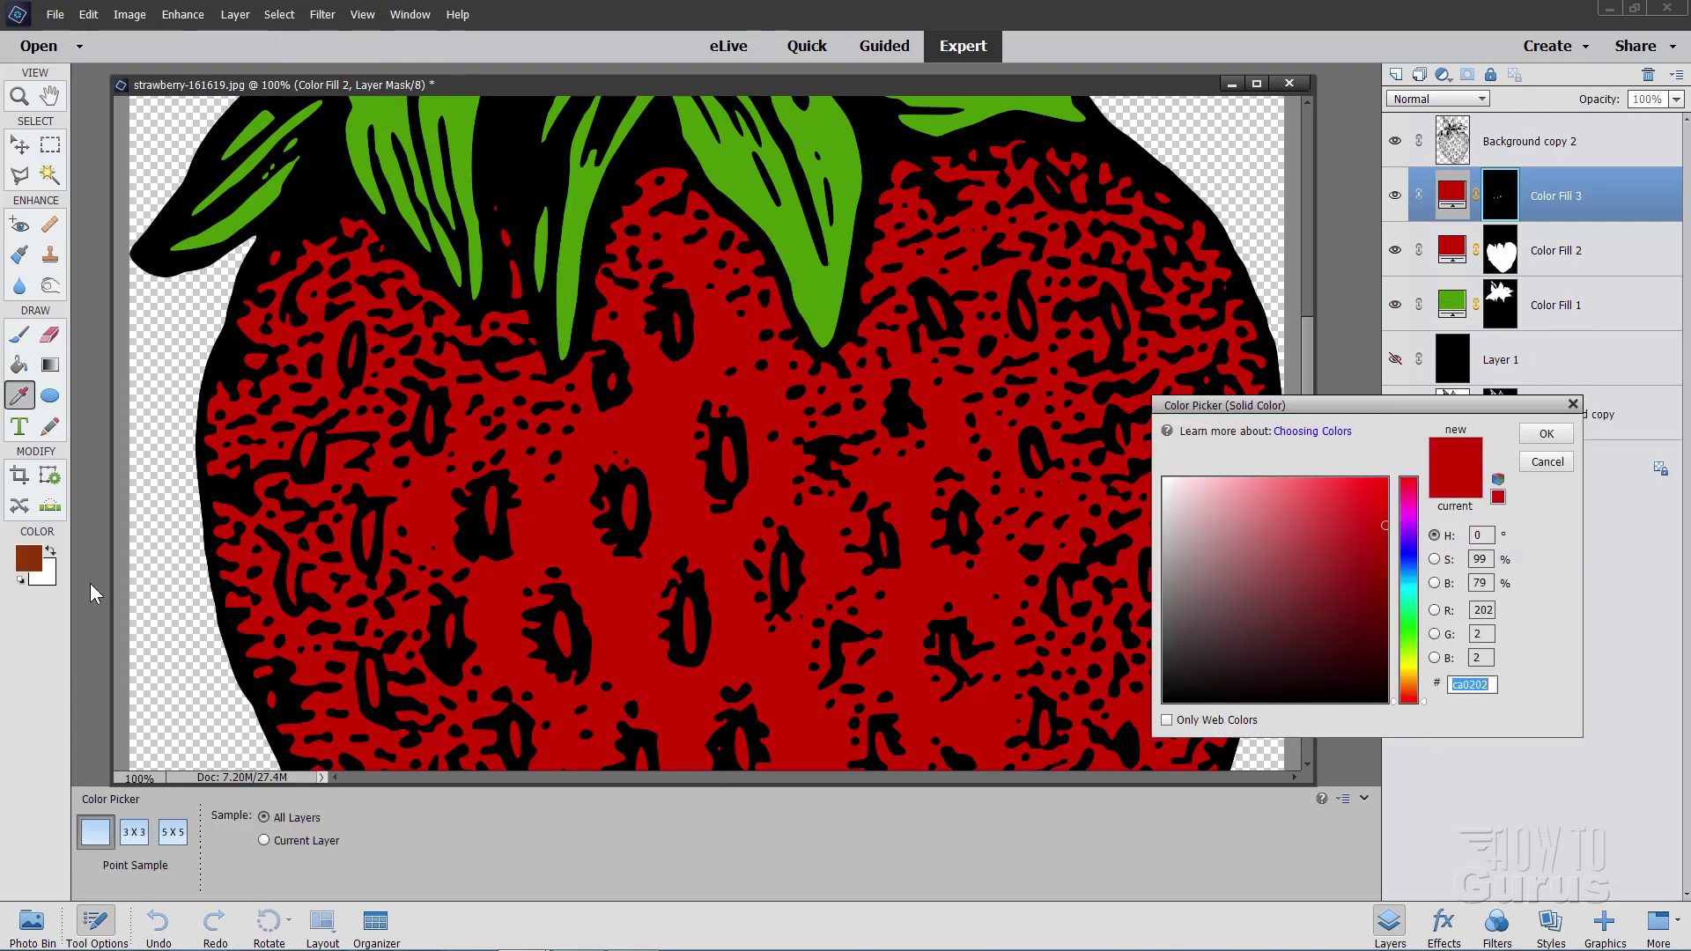
pyautogui.click(1420, 692)
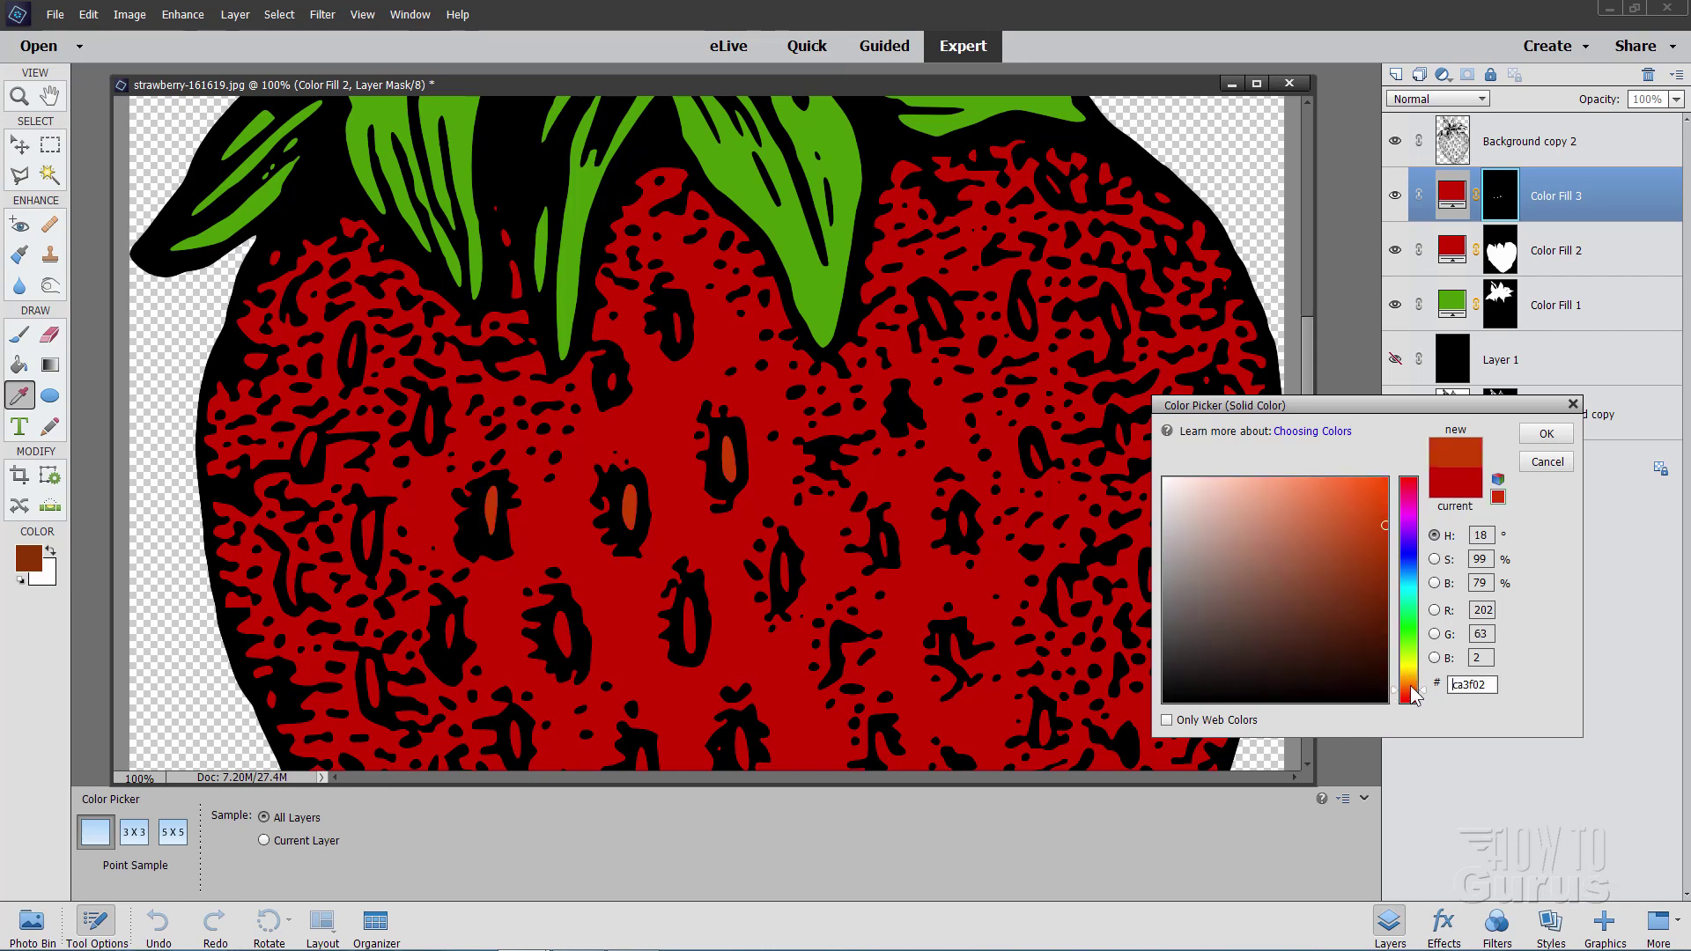
pyautogui.click(1374, 567)
pyautogui.moveTo(1374, 567); pyautogui.dragTo(1375, 572)
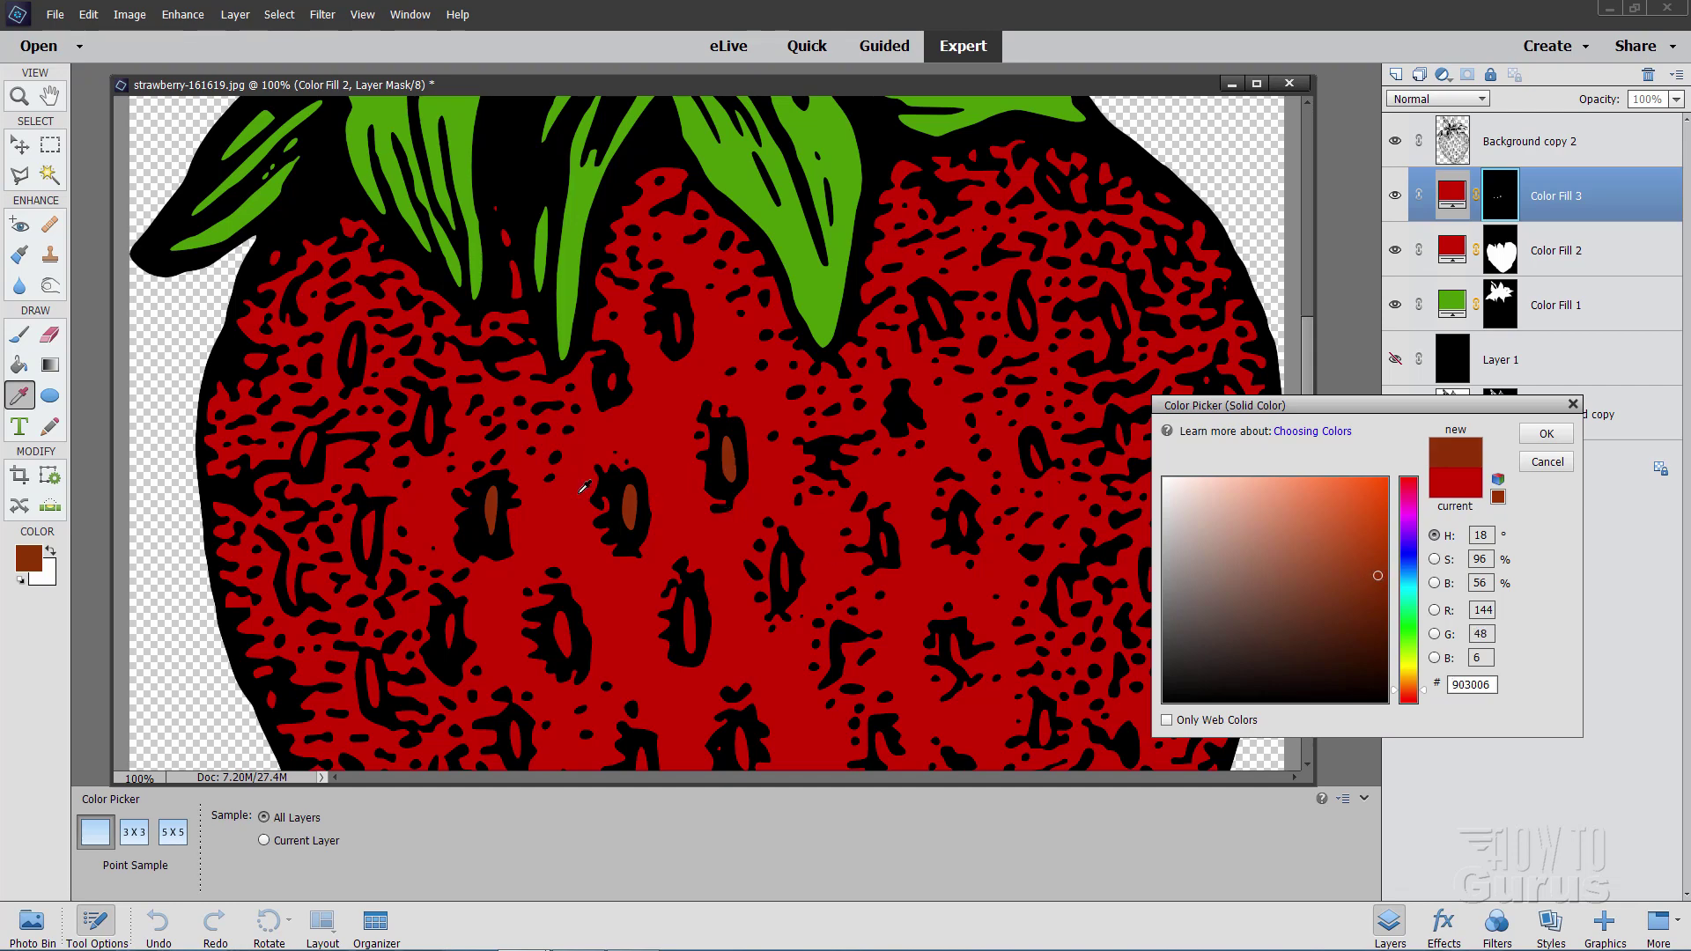
pyautogui.moveTo(1377, 558); pyautogui.dragTo(1380, 609)
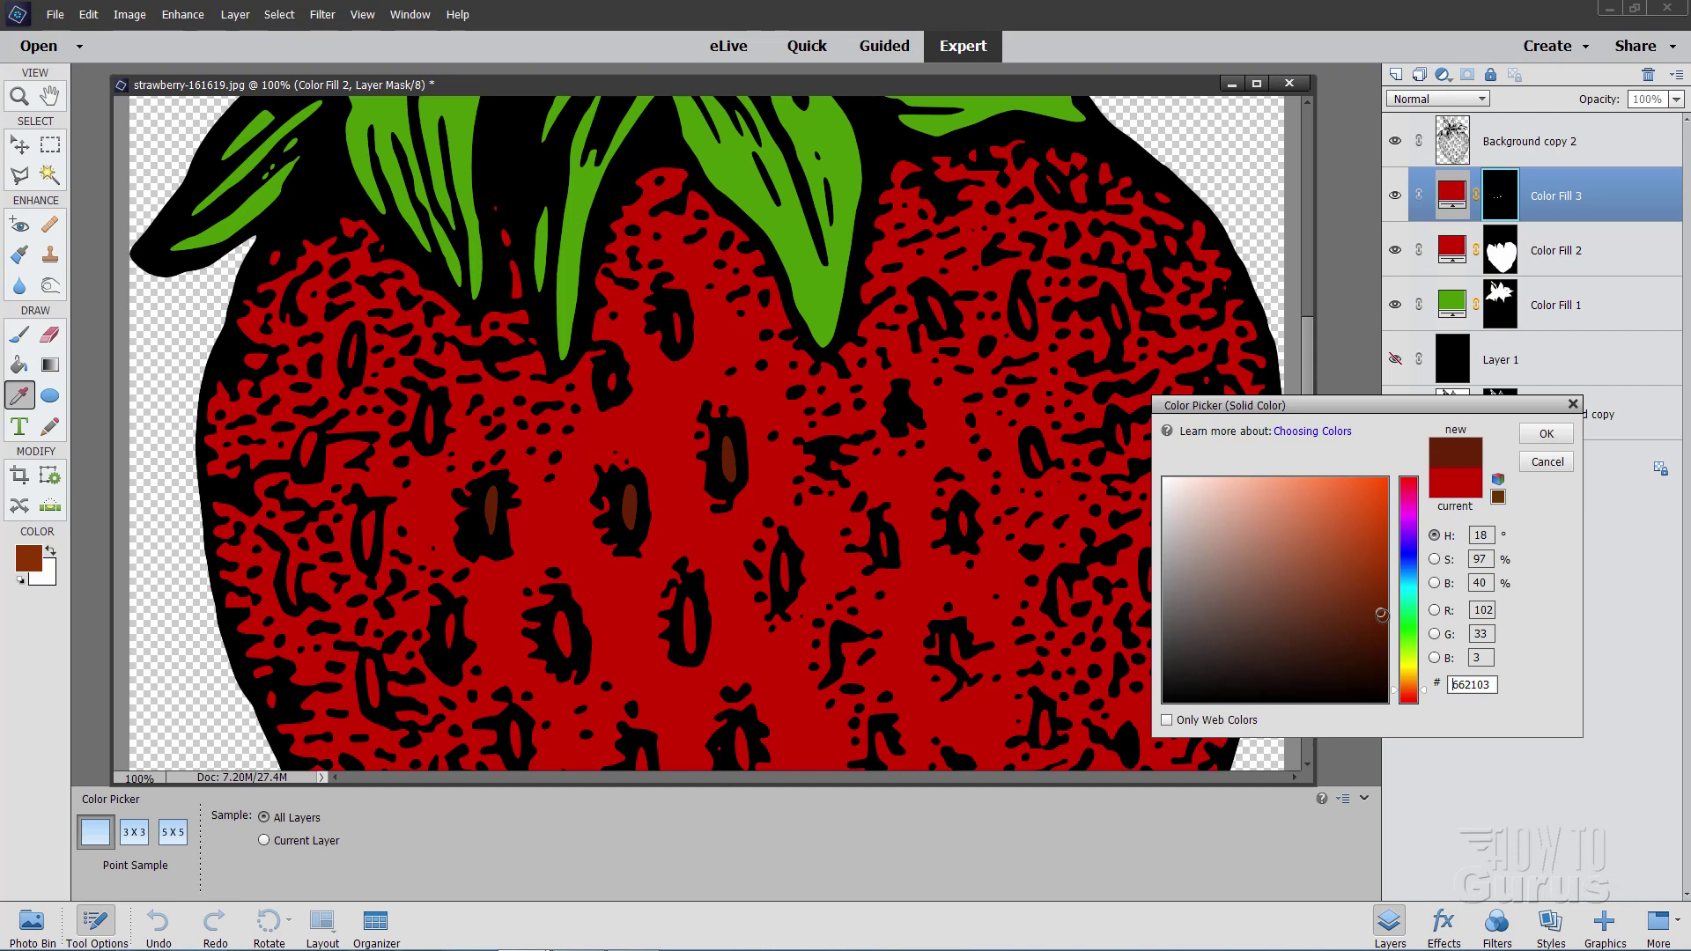
pyautogui.moveTo(1382, 616); pyautogui.dragTo(1383, 618)
pyautogui.click(1547, 433)
pyautogui.press('l')
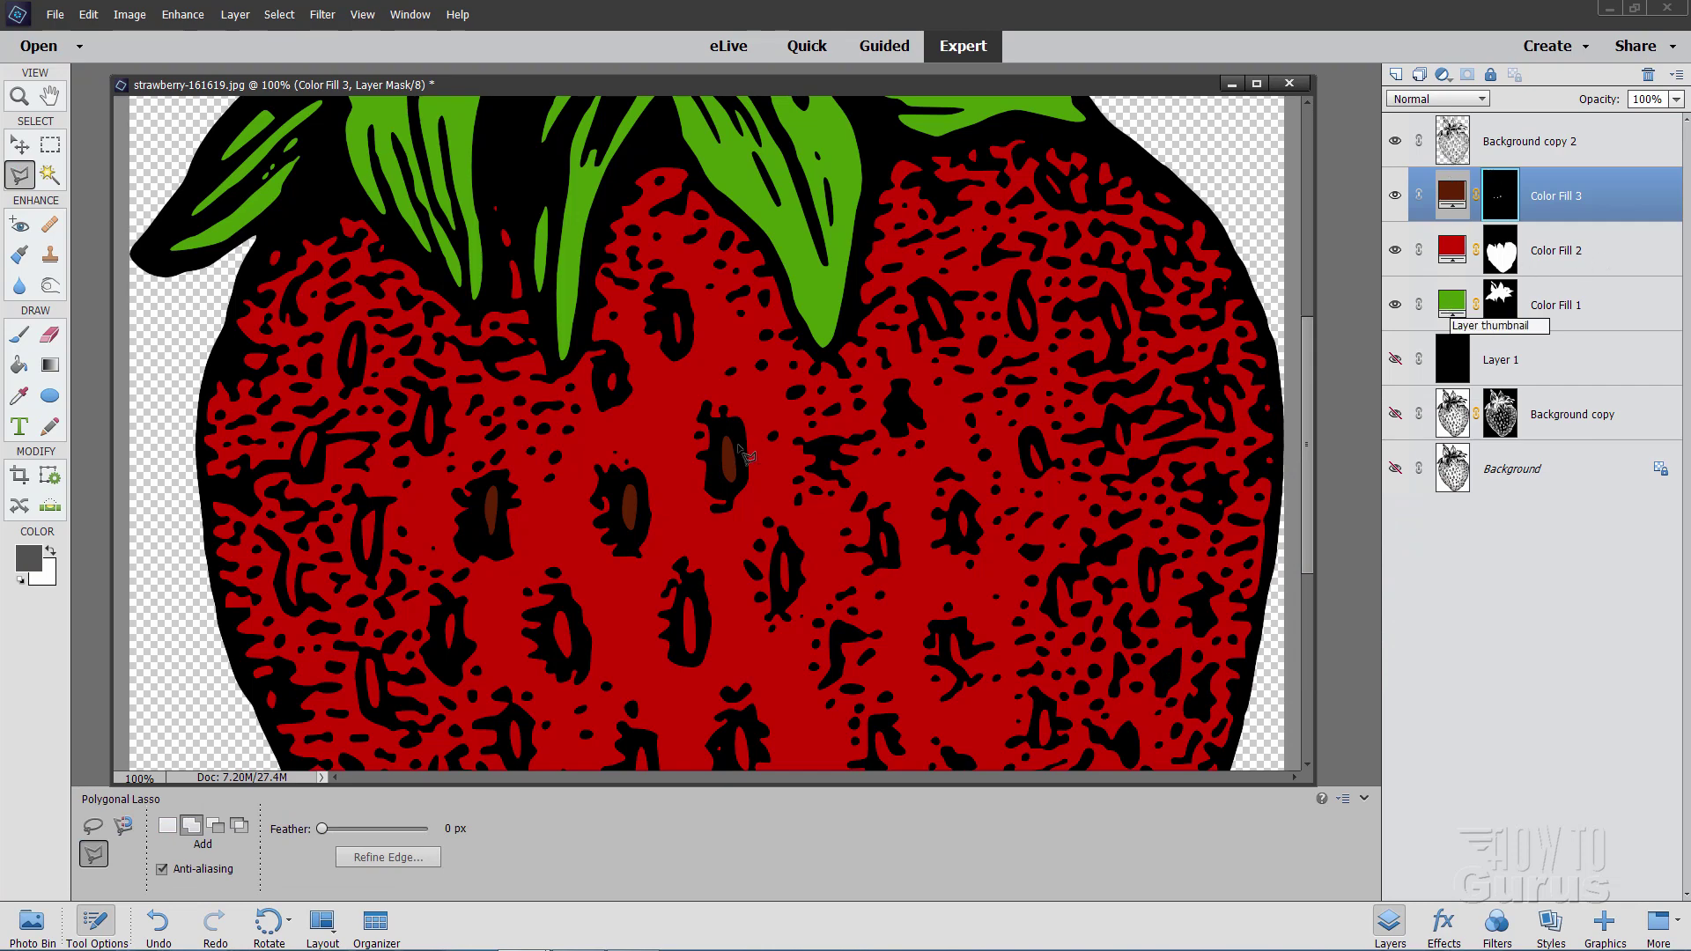
# - Zoom to Fit Screen and drag the document window to the workspace centre
pyautogui.click(19, 97)
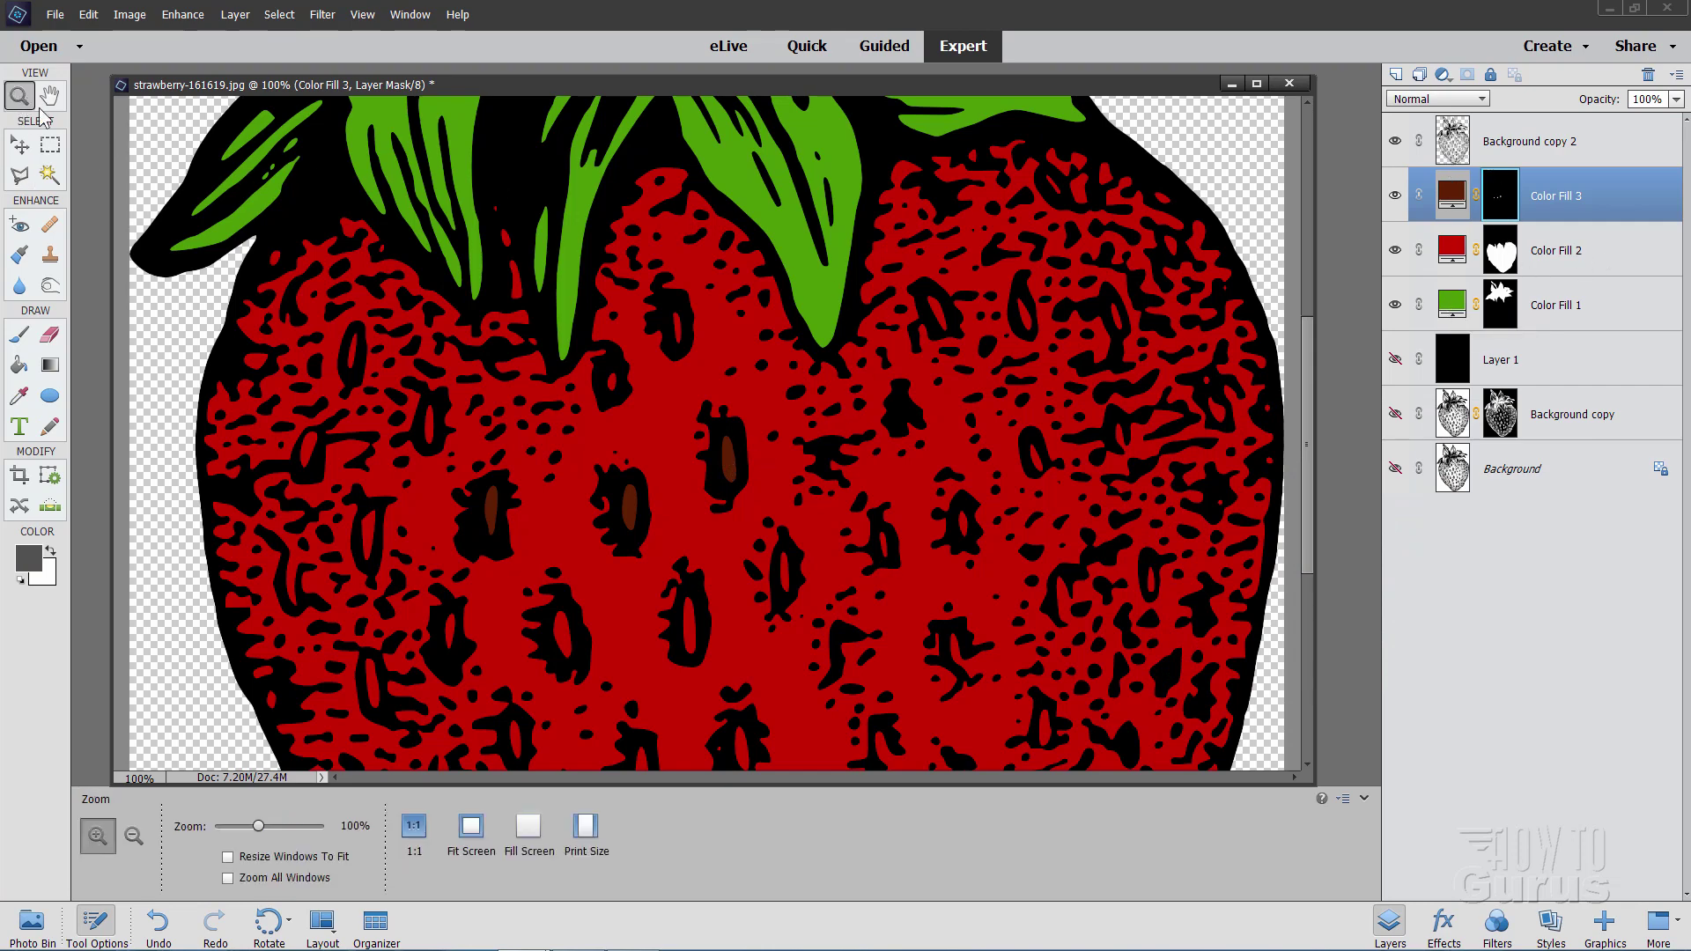
pyautogui.click(475, 830)
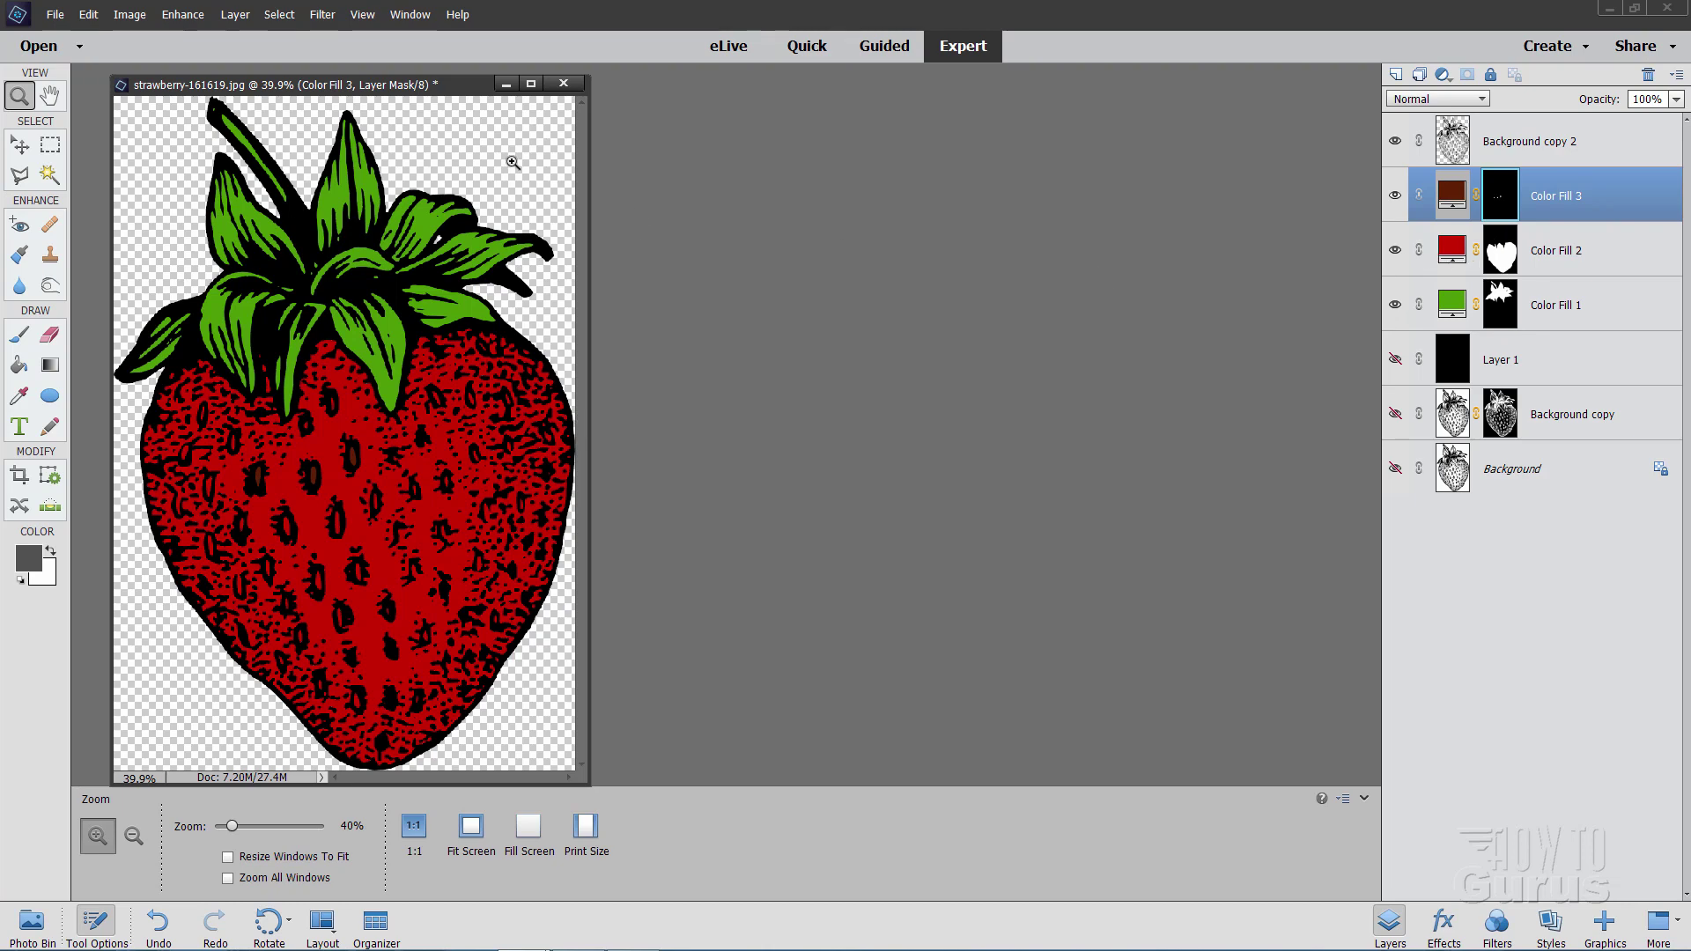
pyautogui.moveTo(415, 93); pyautogui.dragTo(856, 88)
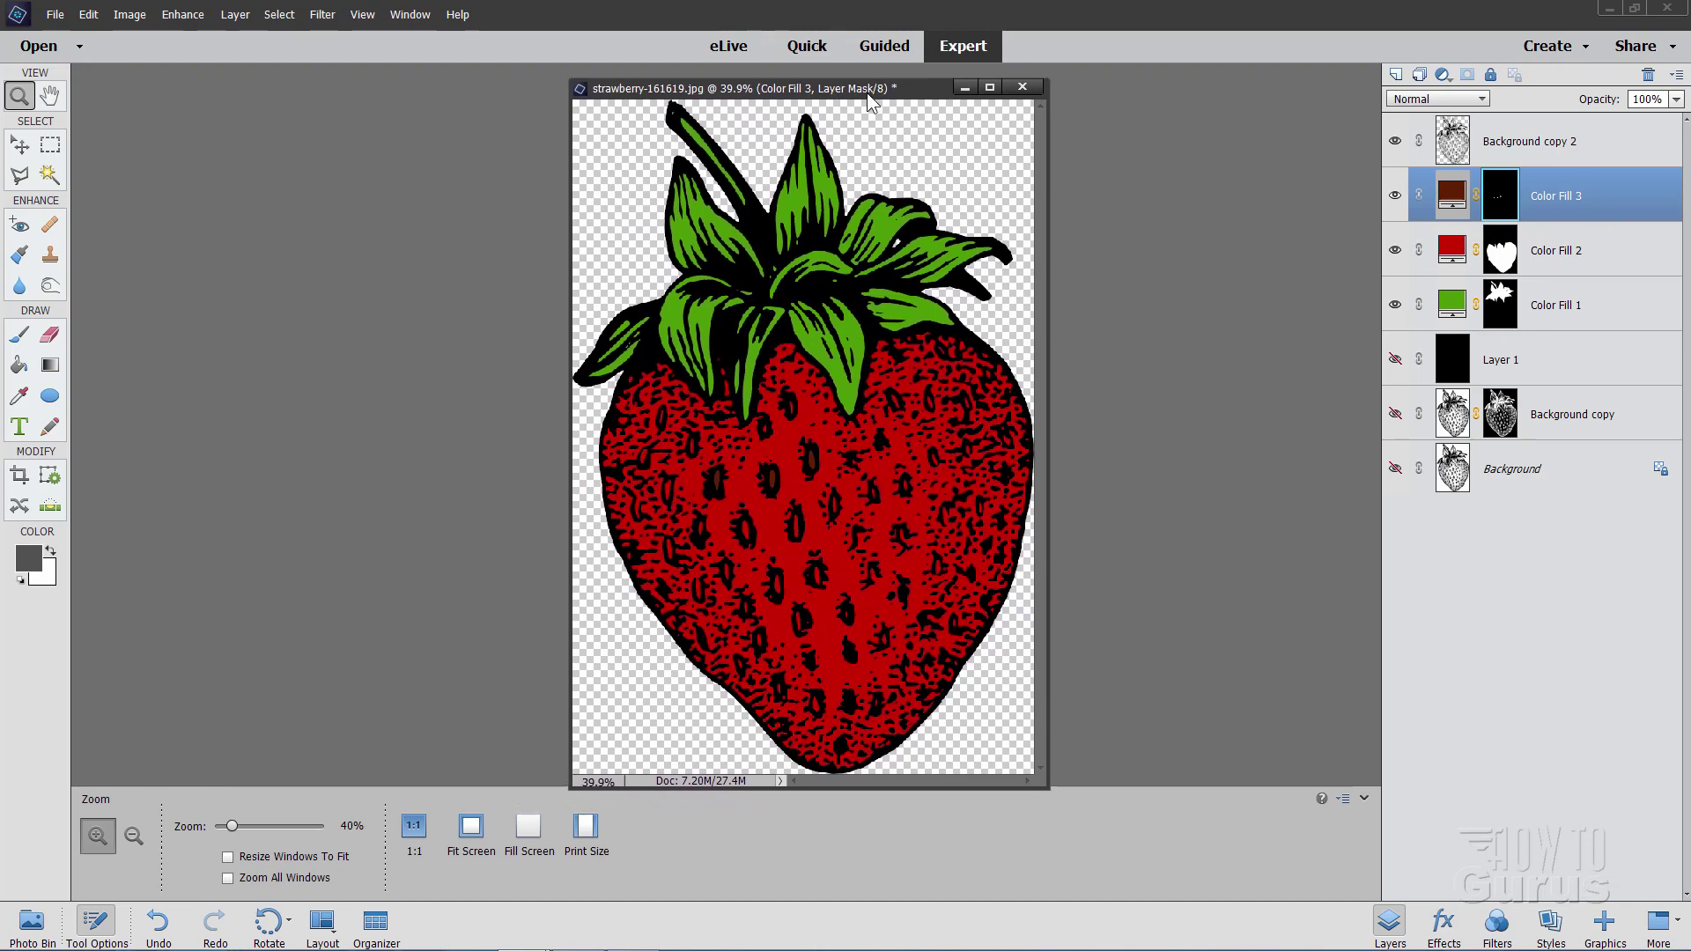